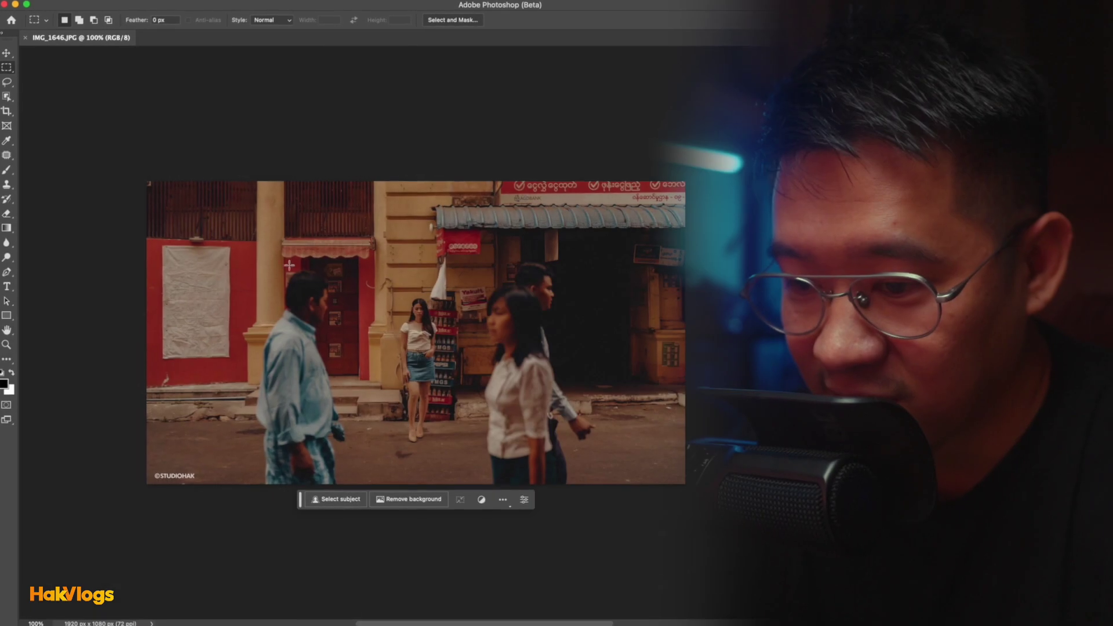
Marquee the walking man and couple, then Generative Fill them away with 'remove people'.
drag(233, 274, 349, 522)
drag(473, 252, 604, 545)
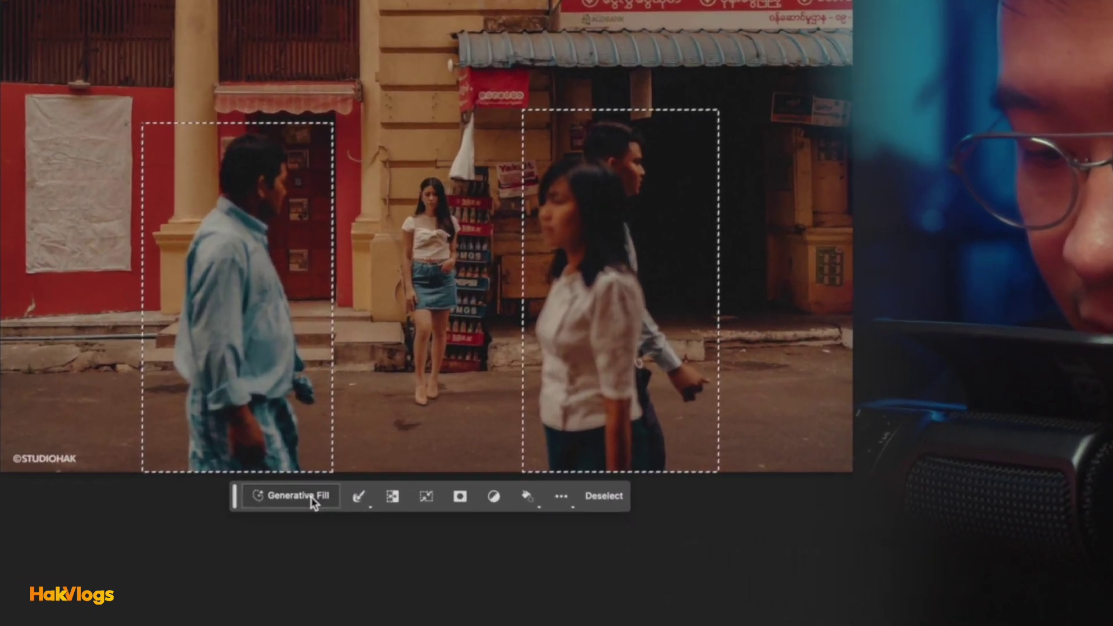
click(318, 512)
text(remov)
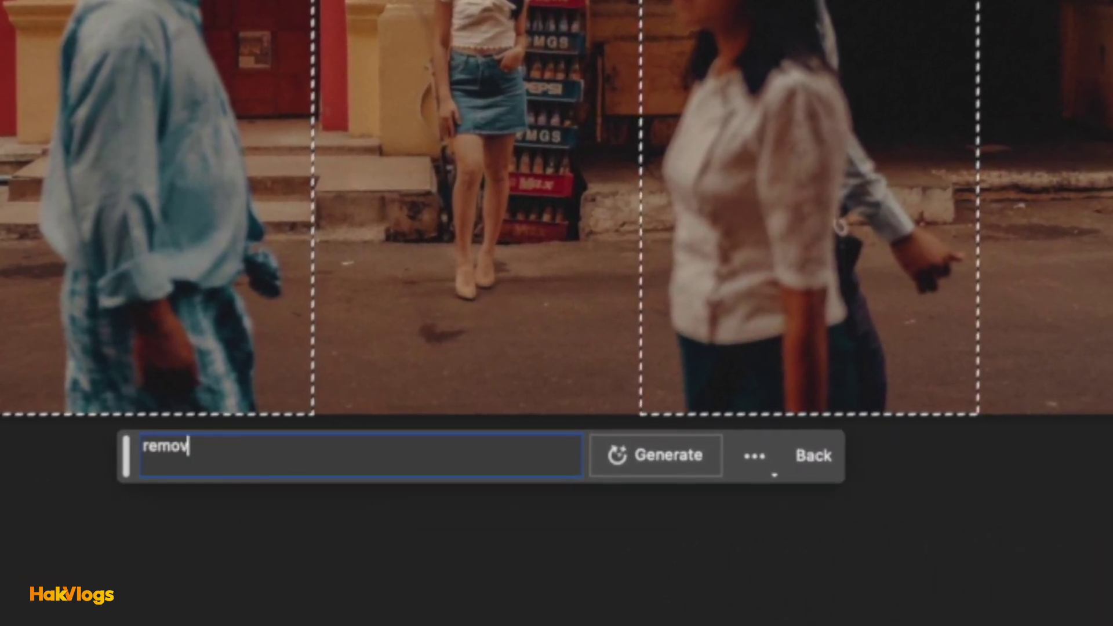
text(e people)
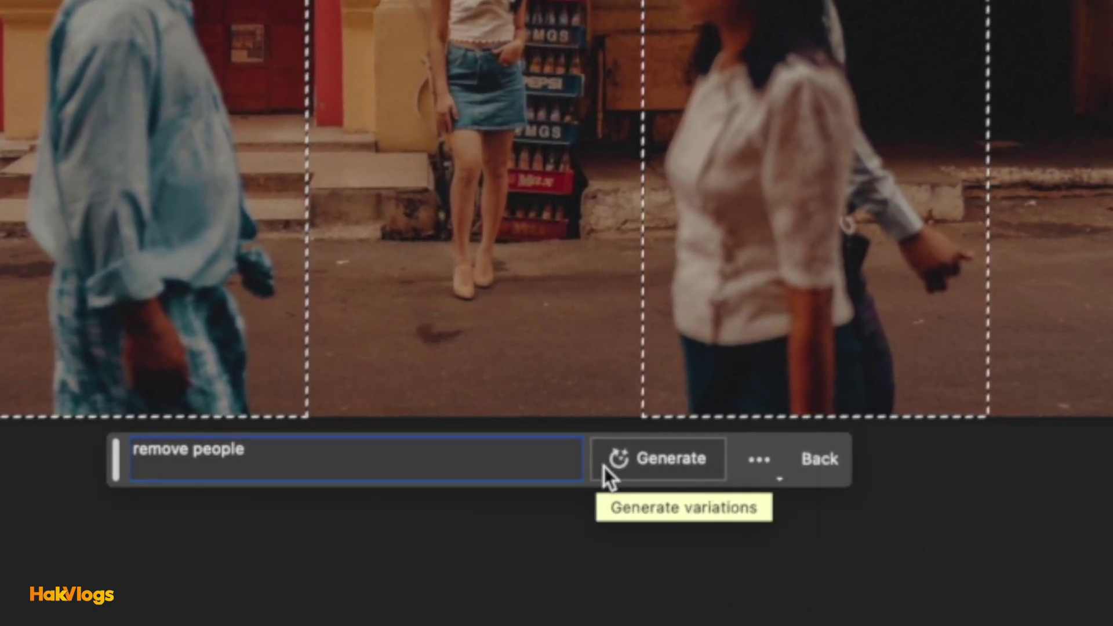
click(618, 465)
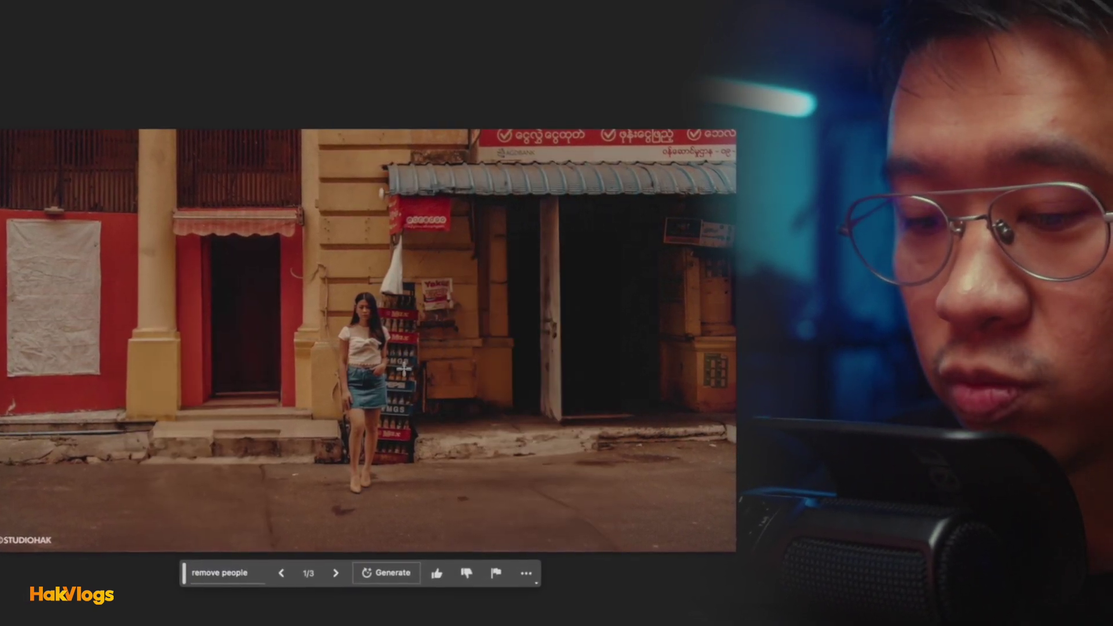
Cycle through generated variations 2/3 and 3/3 of the cleaned-up street.
click(332, 577)
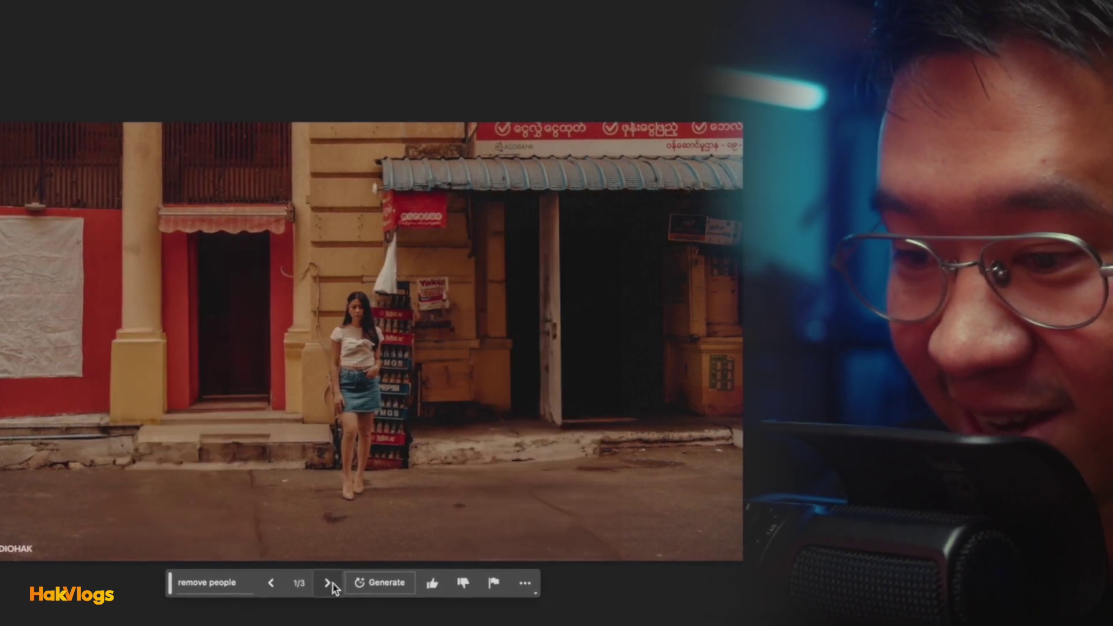
click(329, 583)
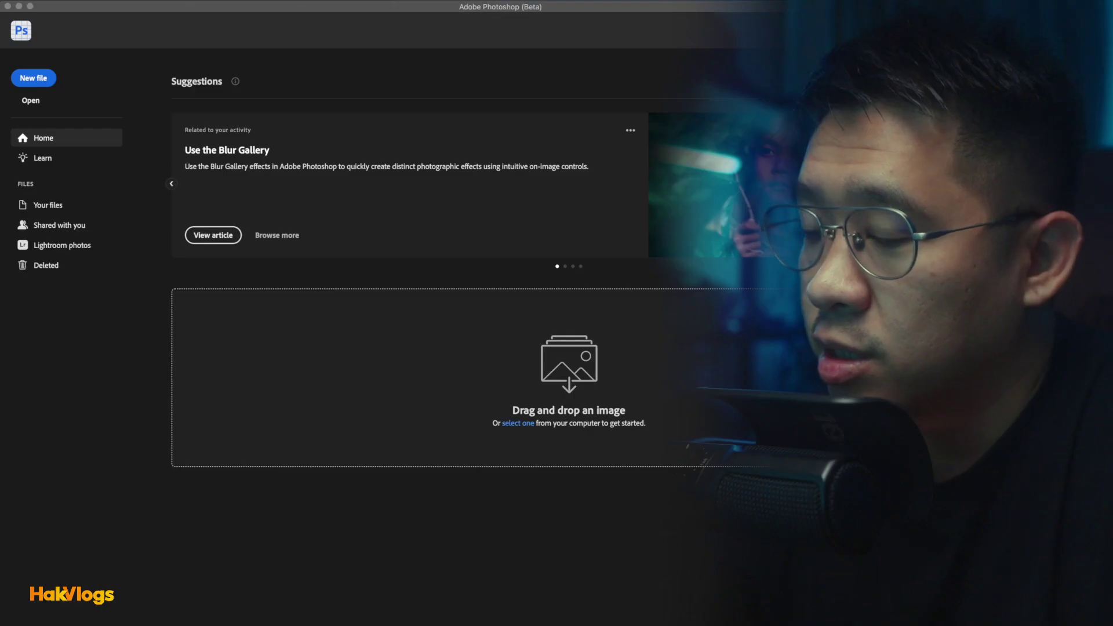
Open 19.jpg, zoom out, and convert its locked background into Layer 1.
drag(410, 55, 309, 272)
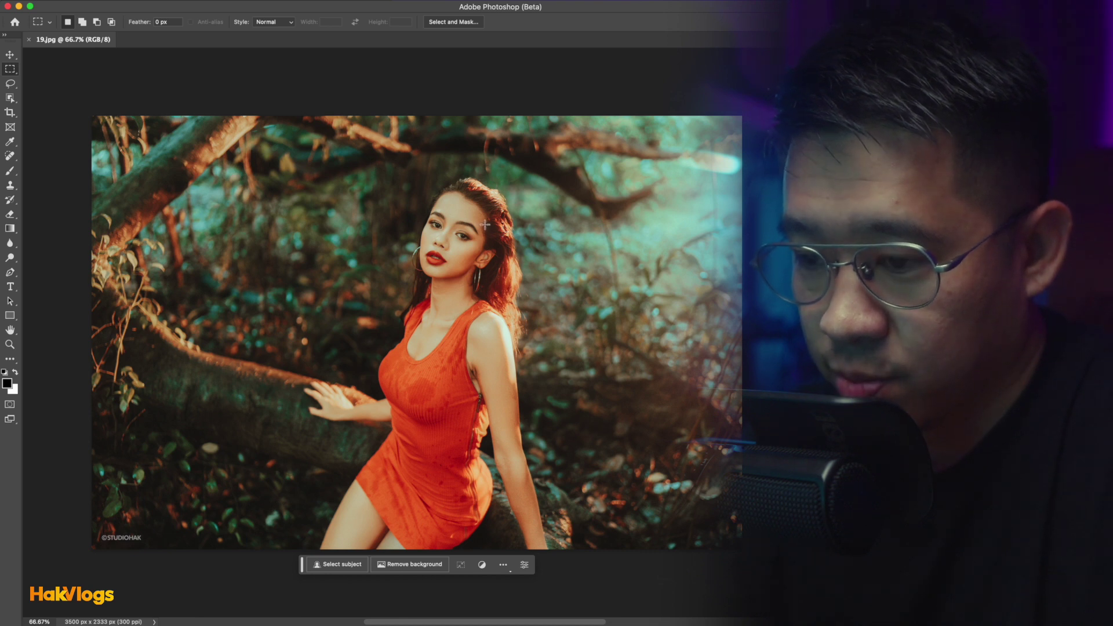
key(z)
scroll(493, 233, down, 3)
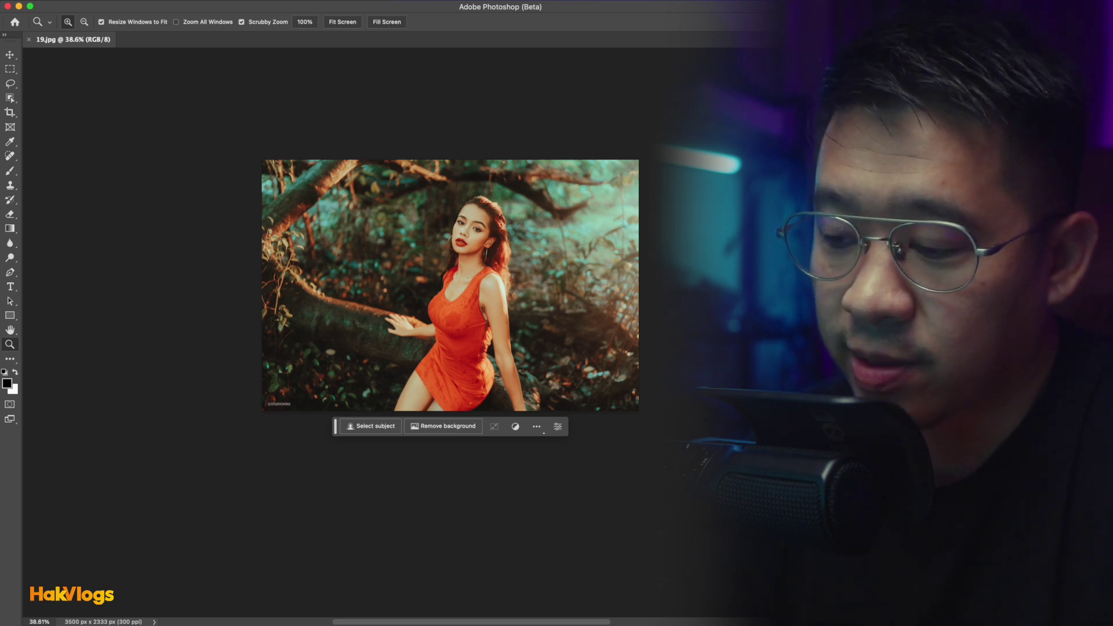
key(ctrl+j)
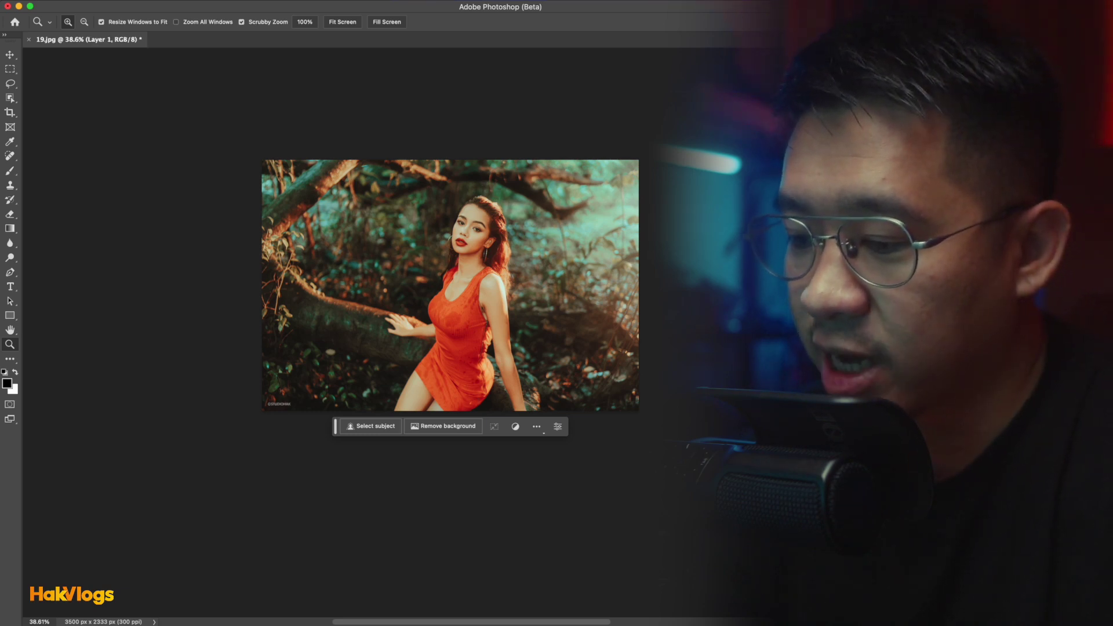
key(m)
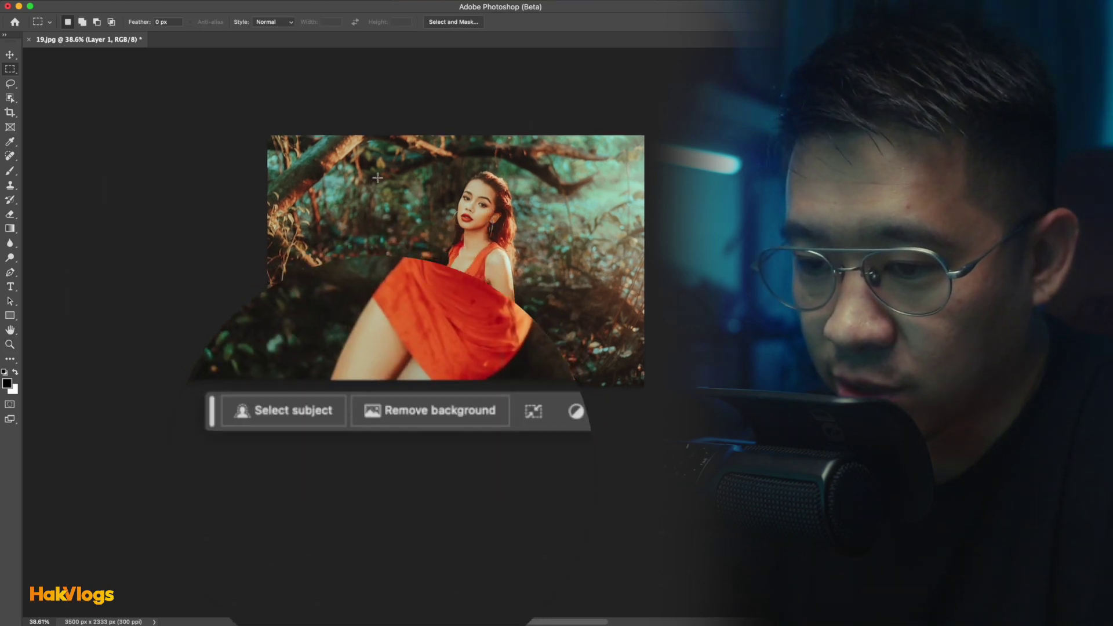
Extend the 19.jpg canvas to 4940 × 3292 px with white margins using Crop.
key(c)
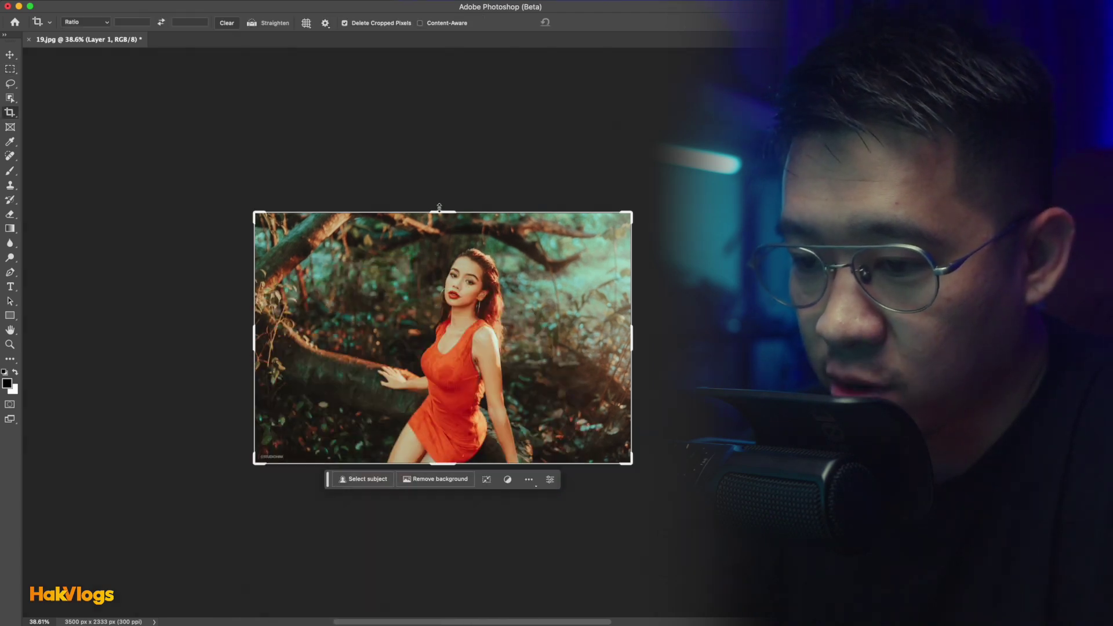
drag(439, 210, 451, 158)
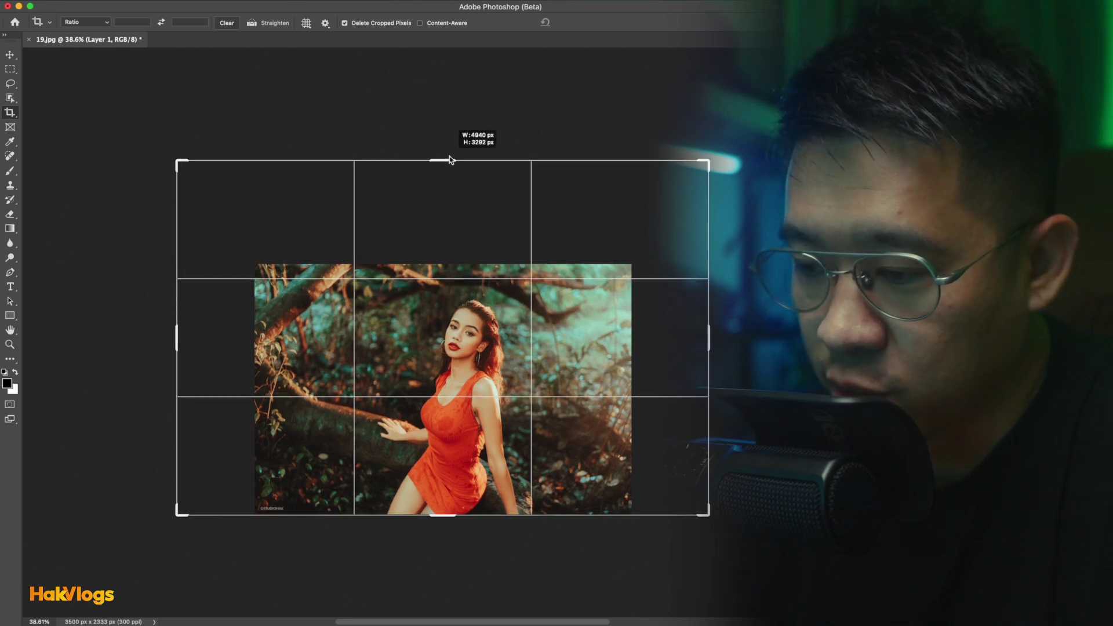
key(Return)
Marquee-select the original photo area inside the enlarged canvas.
key(m)
mouse_move(258, 266)
mouse_down()
mouse_move(343, 368)
mouse_move(437, 534)
mouse_up()
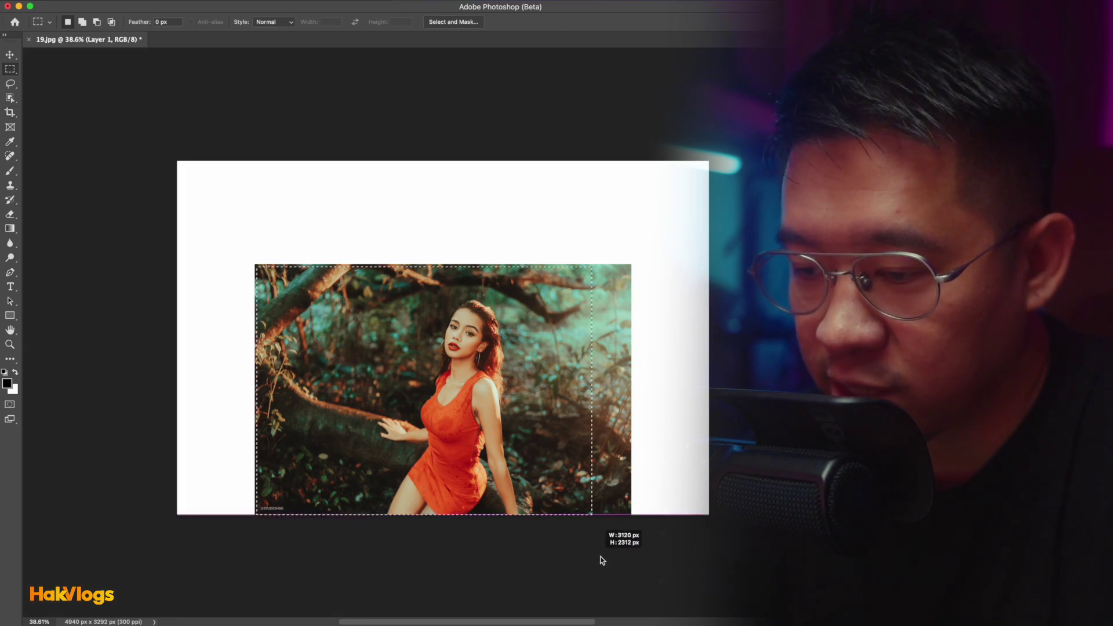
drag(625, 559, 628, 560)
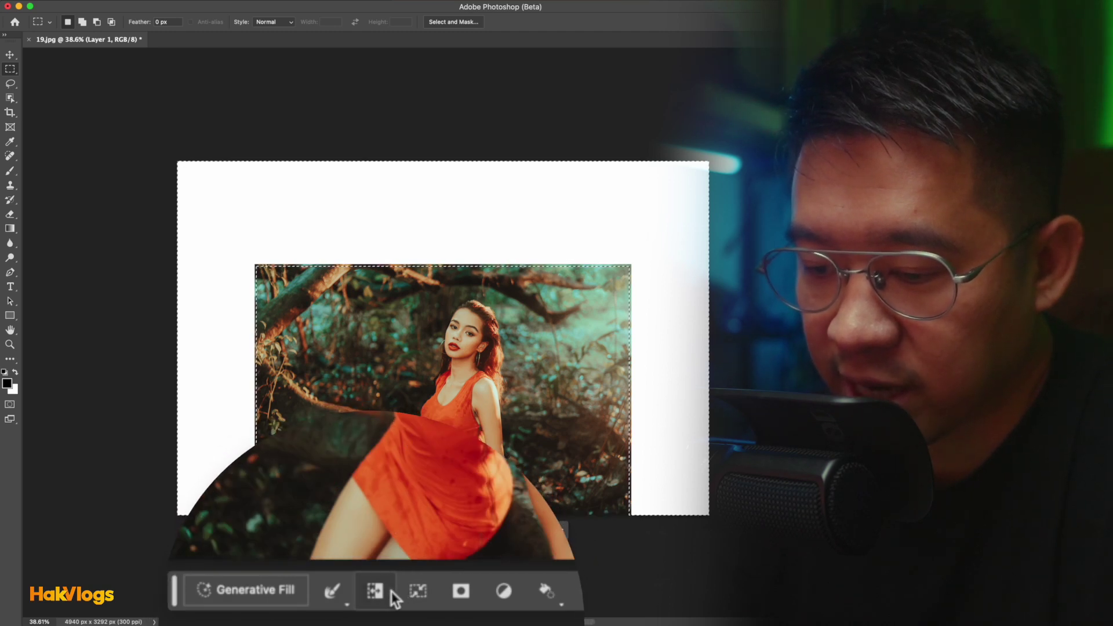
Invert to the white border, fill it with empty-prompt generated forest, and close the file.
click(392, 591)
click(281, 588)
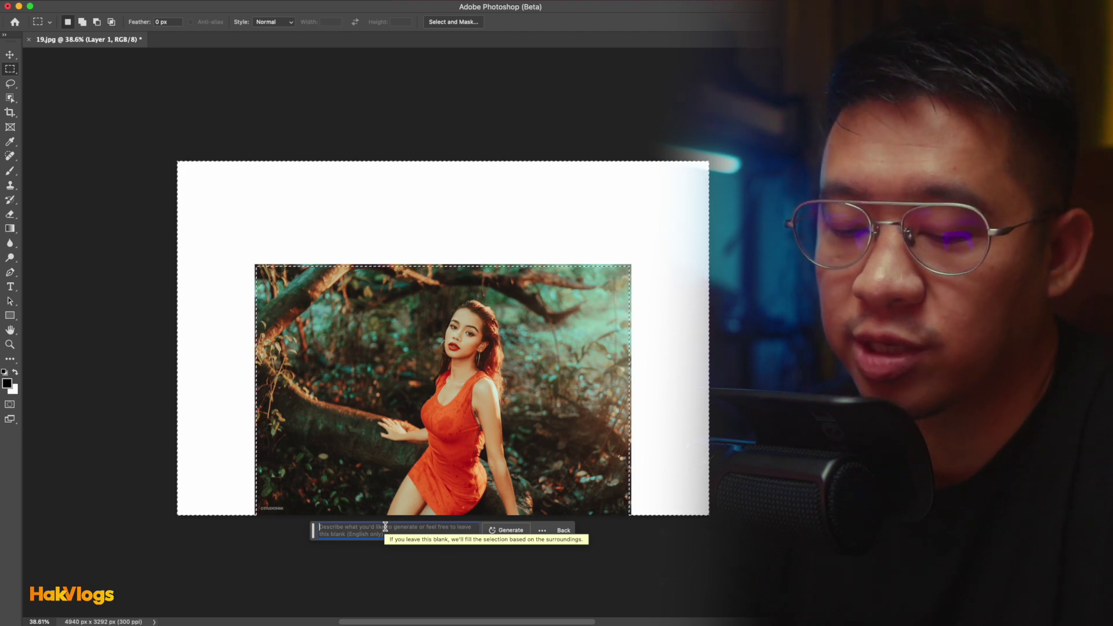
click(385, 527)
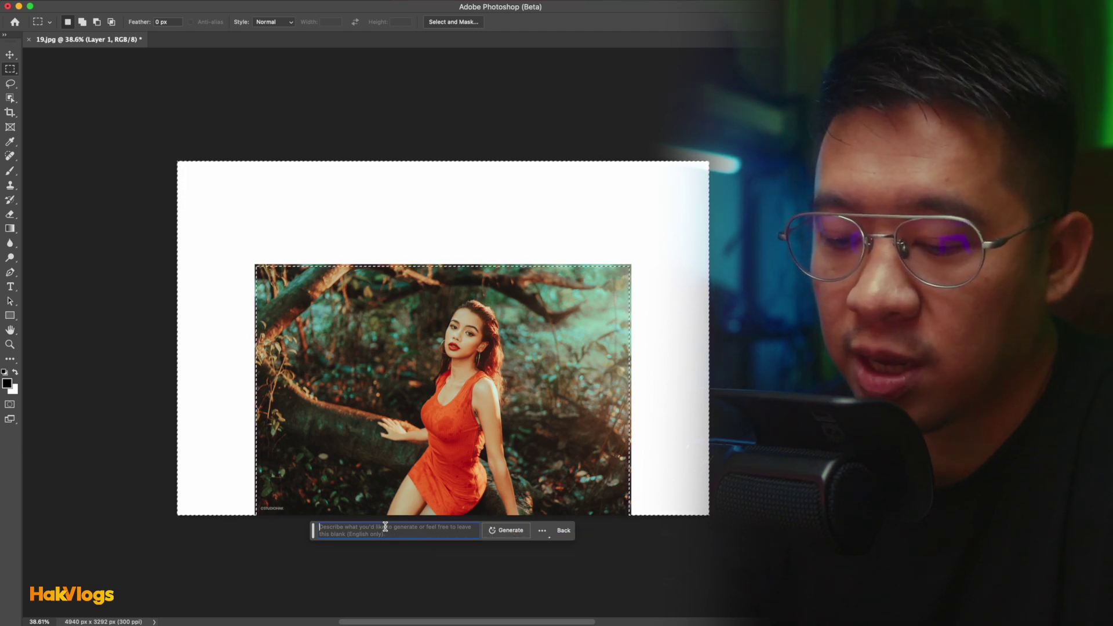
click(501, 532)
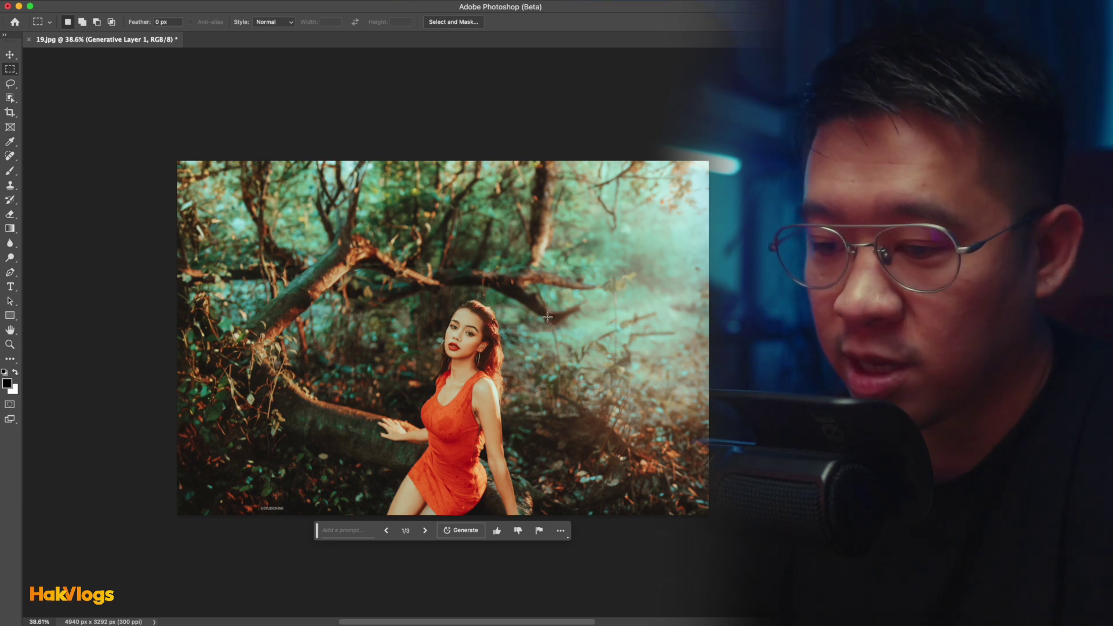
key(super+w)
Discard the portrait unsaved and open the beach pillars photo.
click(538, 236)
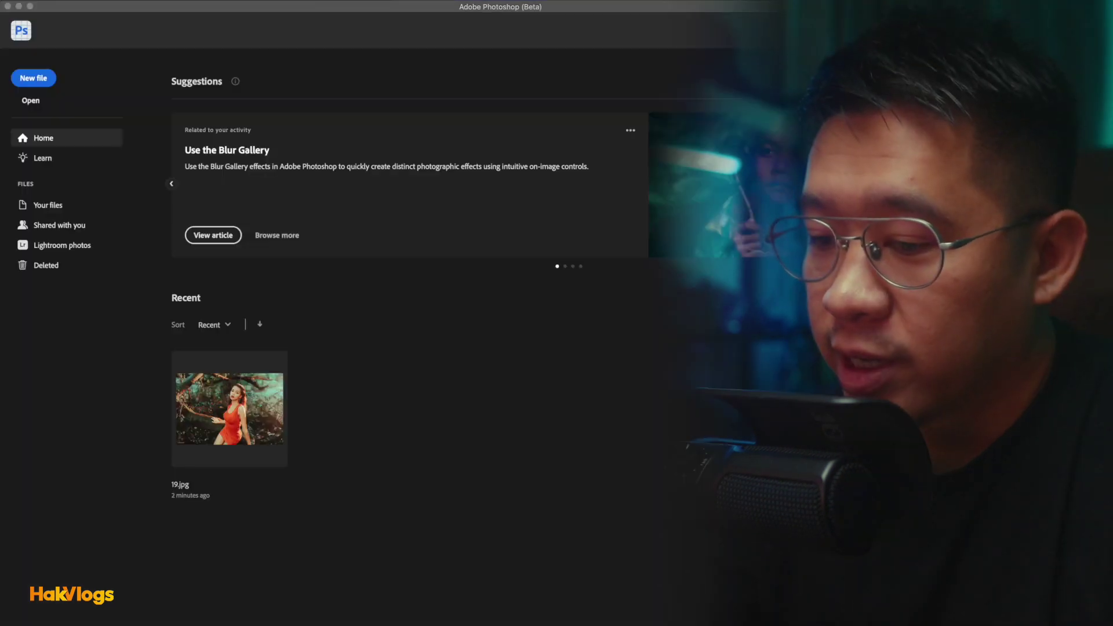
drag(497, 35, 426, 349)
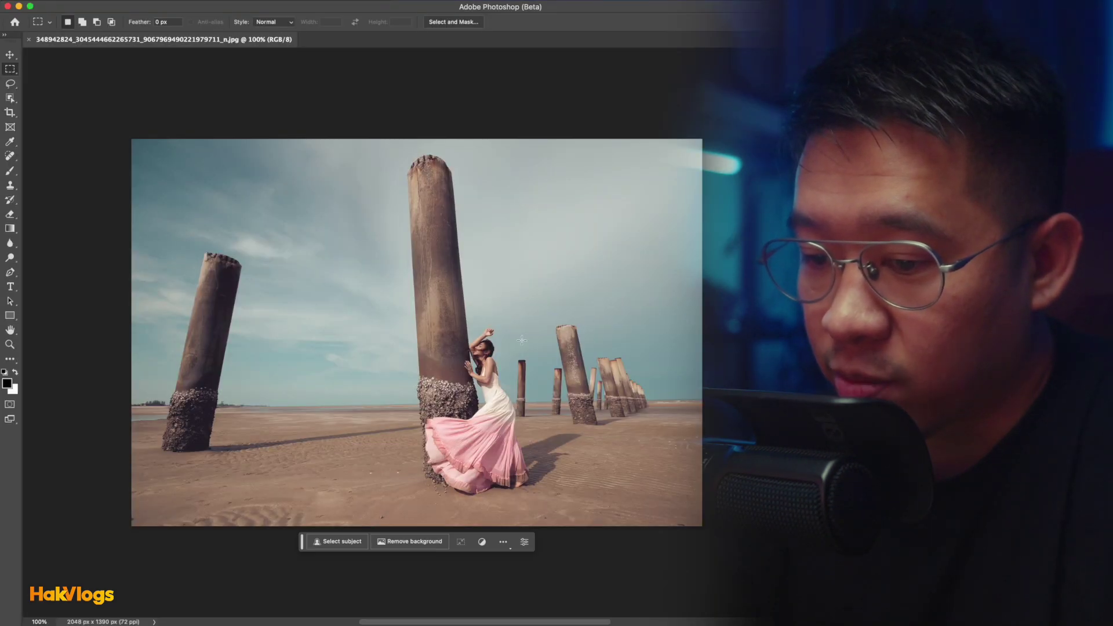
drag(522, 340, 532, 273)
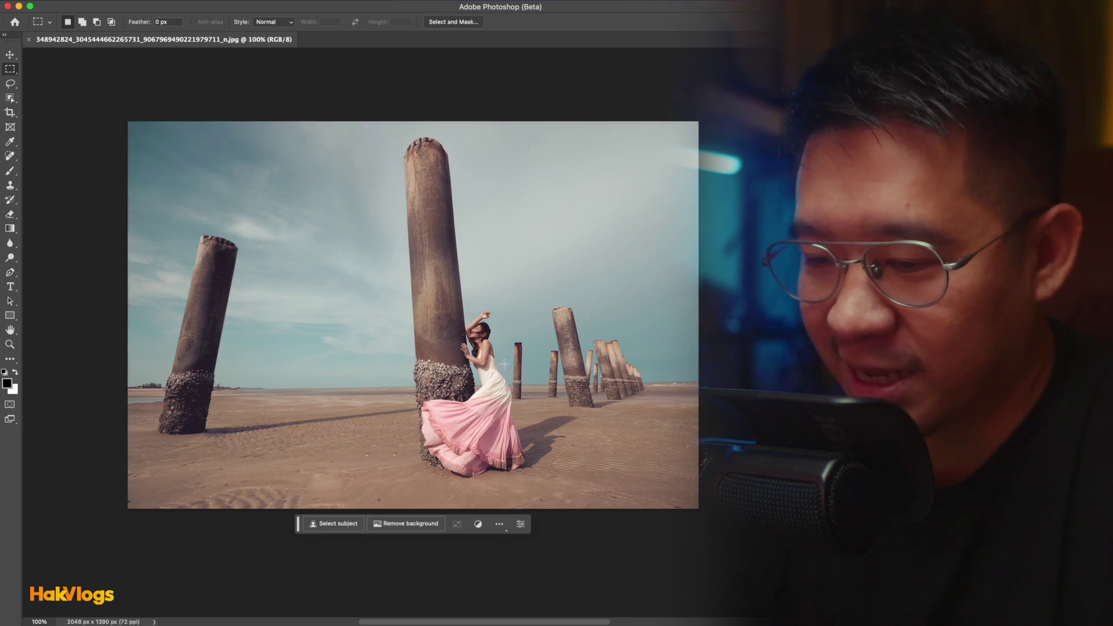
Lasso the pink-gowned woman, her dress hem and her shadow on the sand.
key(j)
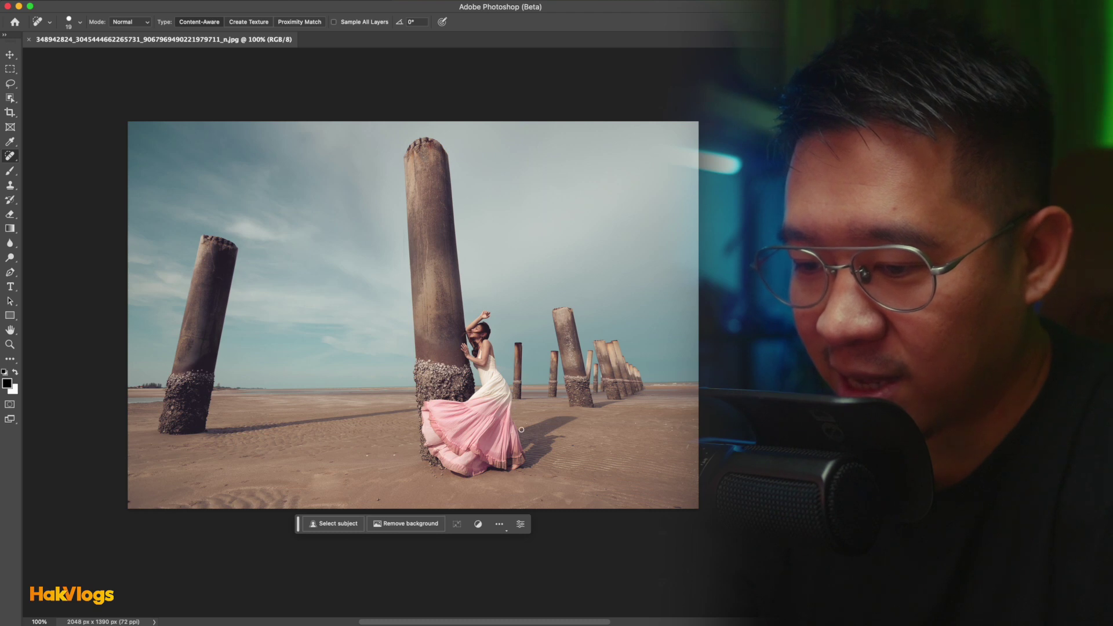
key(shift+j)
key(shift+j)
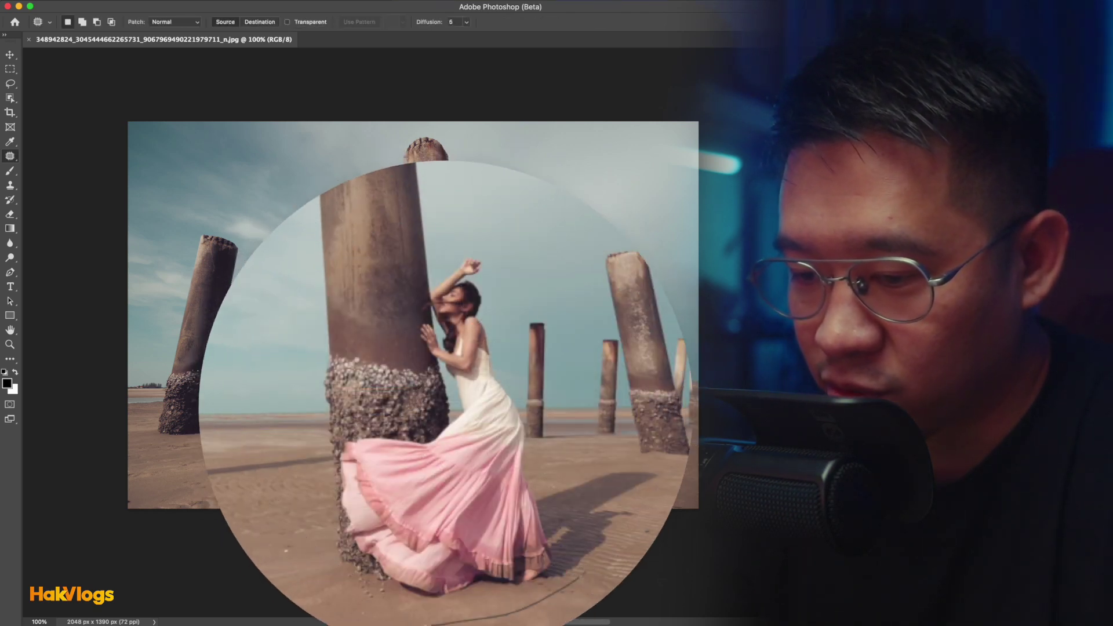
drag(342, 553, 326, 439)
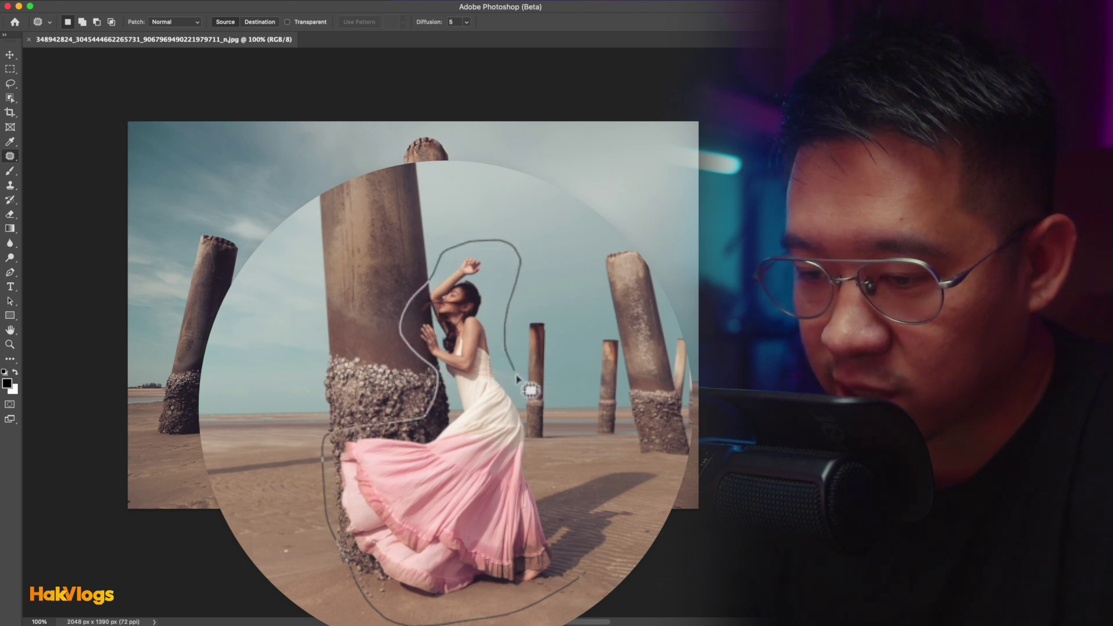
drag(561, 484, 585, 606)
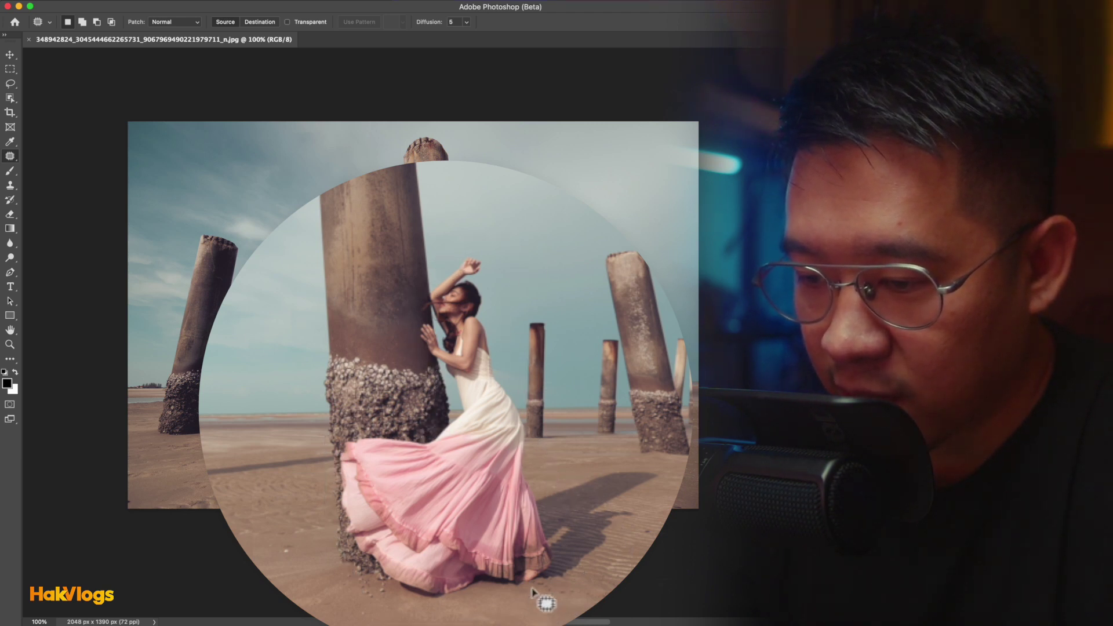
mouse_move(593, 492)
mouse_down()
mouse_move(643, 530)
mouse_move(616, 551)
mouse_up()
mouse_move(530, 476)
mouse_down()
mouse_move(588, 458)
mouse_move(561, 455)
mouse_up()
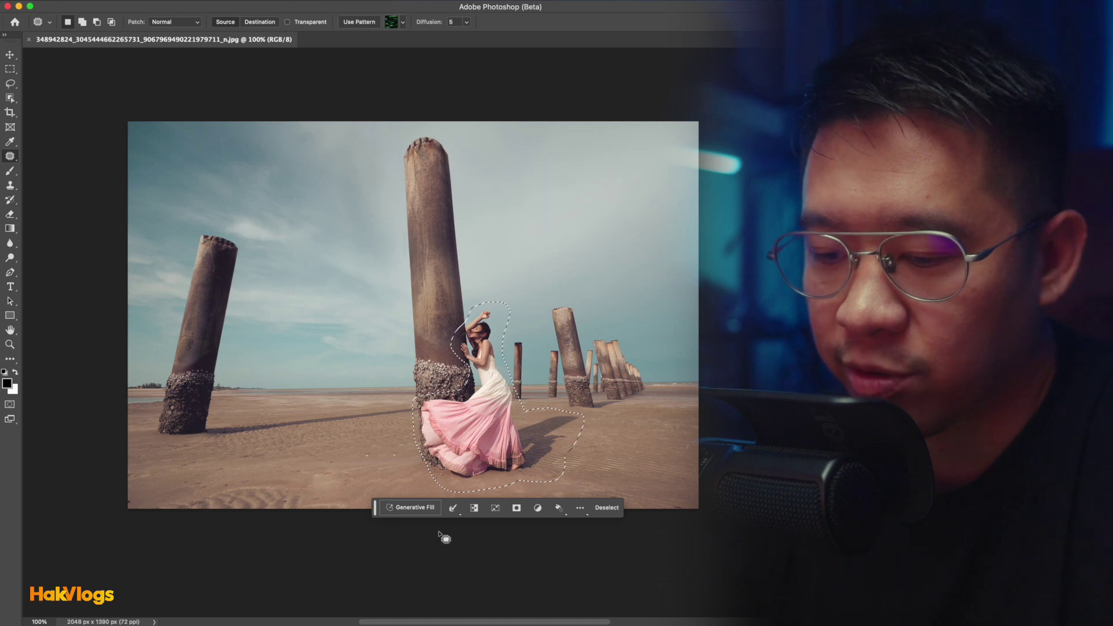
Generative Fill the selection with 'remove the girl from the photo'.
click(429, 508)
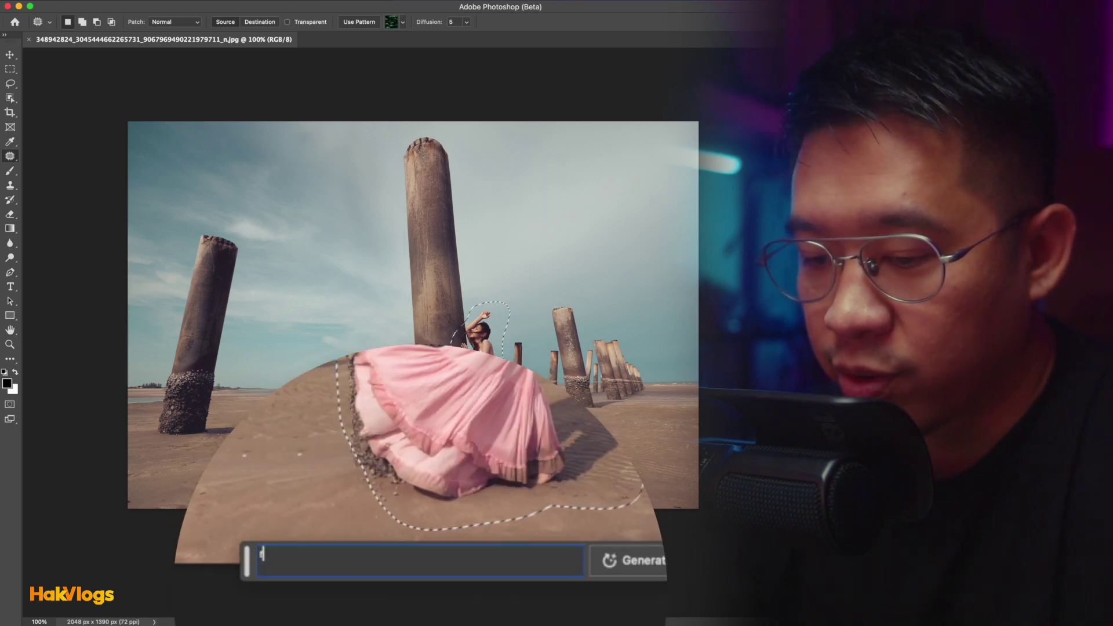
text(remove )
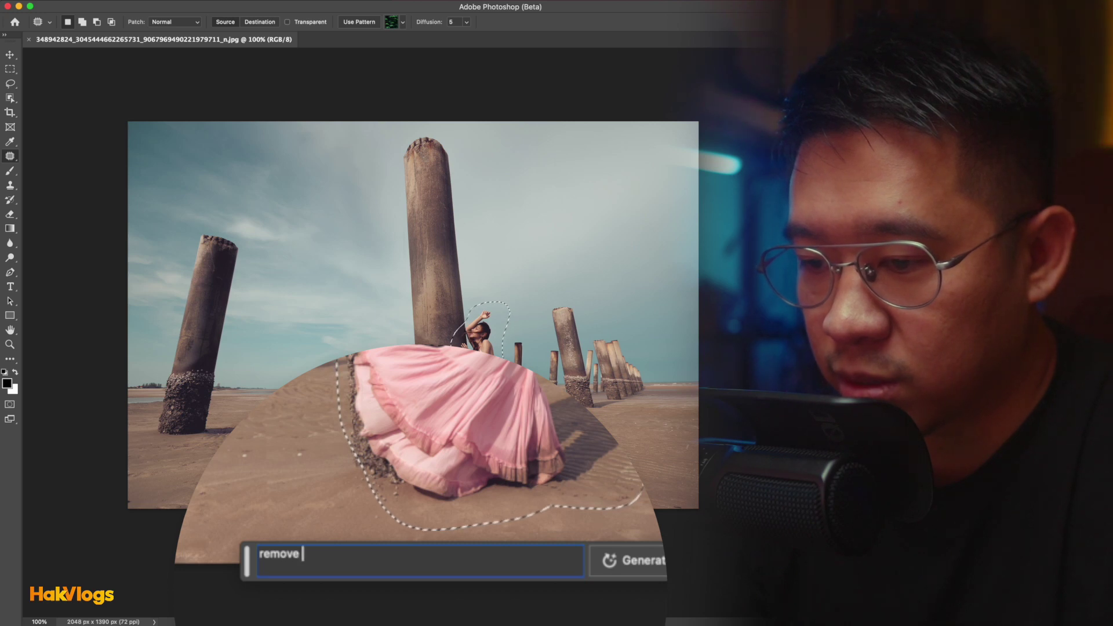
text(the girl )
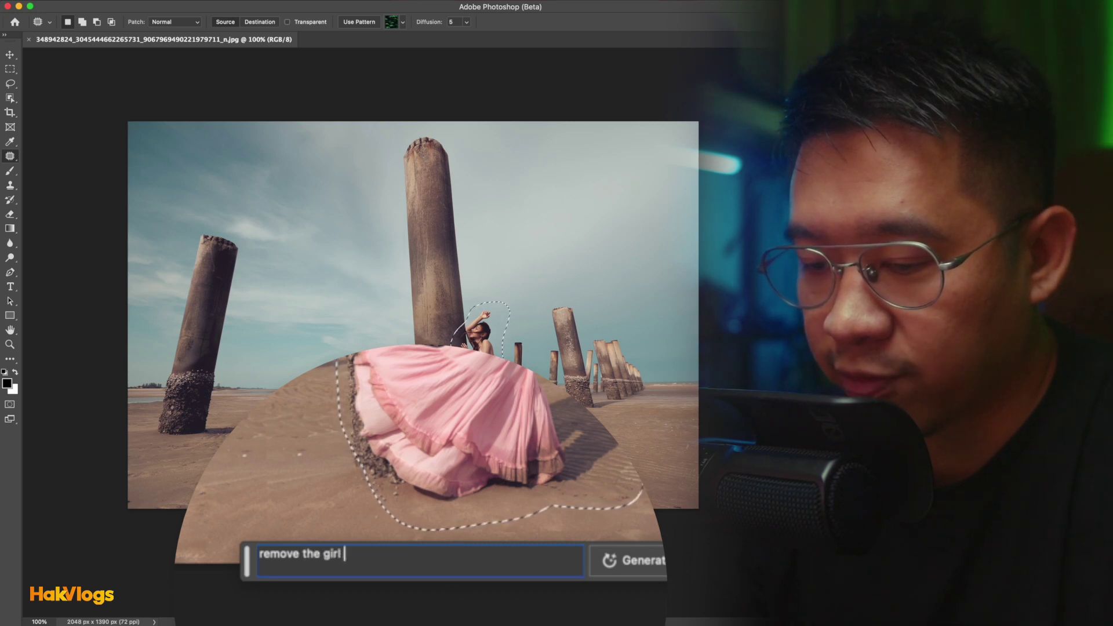
text(from the photo)
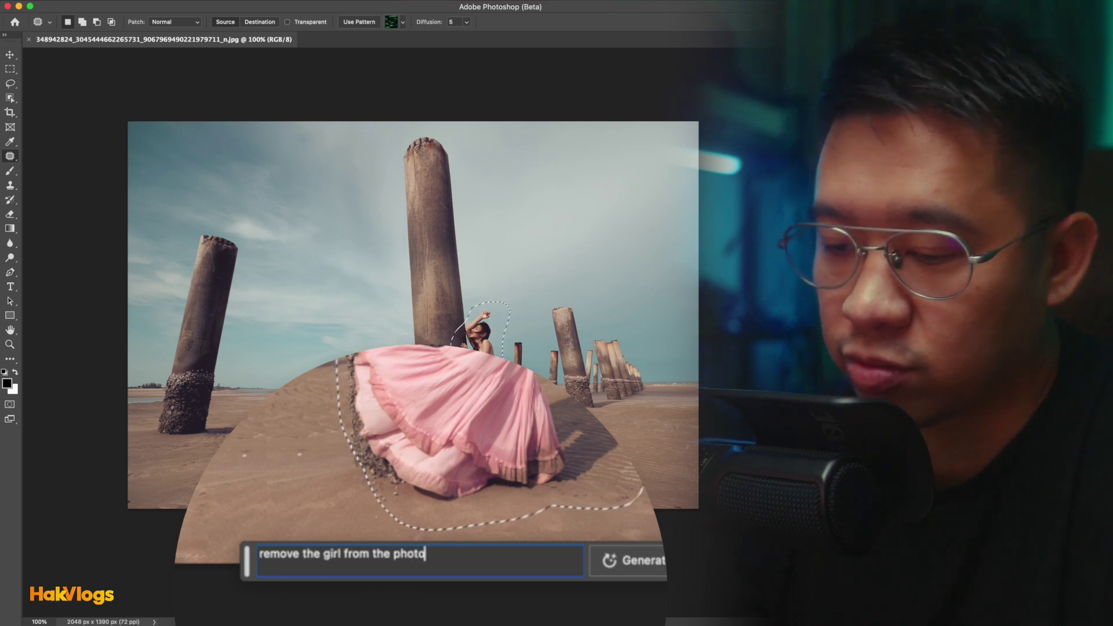
click(619, 562)
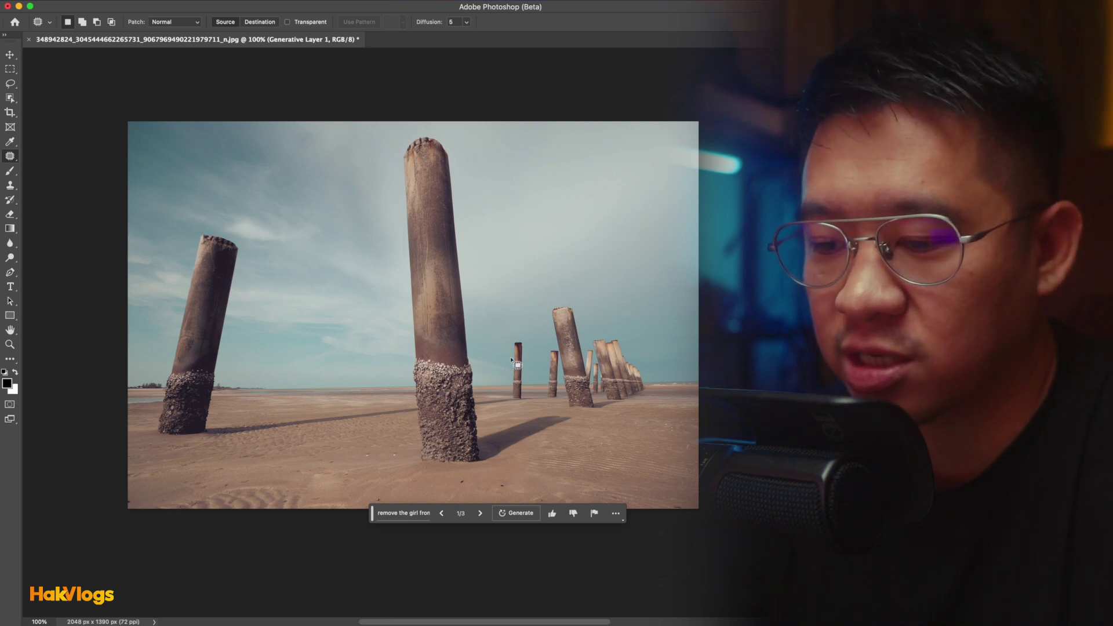
Zoom in on the tall post to inspect the fill result.
key(z)
mouse_move(490, 414)
mouse_down()
mouse_move(580, 357)
mouse_move(587, 392)
mouse_move(581, 381)
mouse_up()
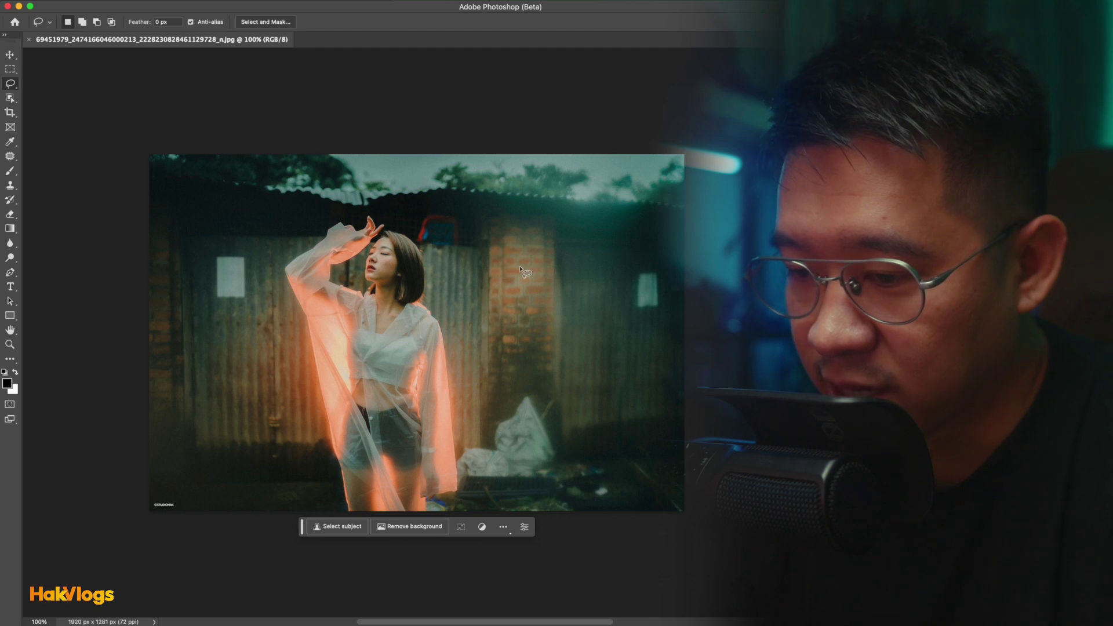
Generate a vintage refrigerator in a right-side marquee, then close the photo without saving.
key(m)
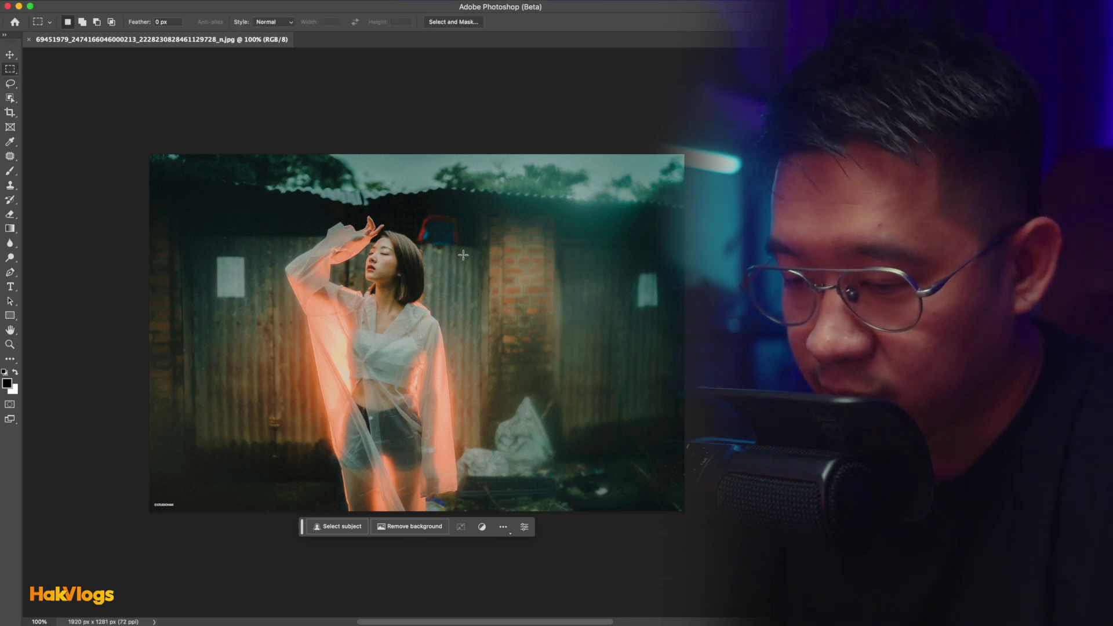
drag(459, 240, 701, 561)
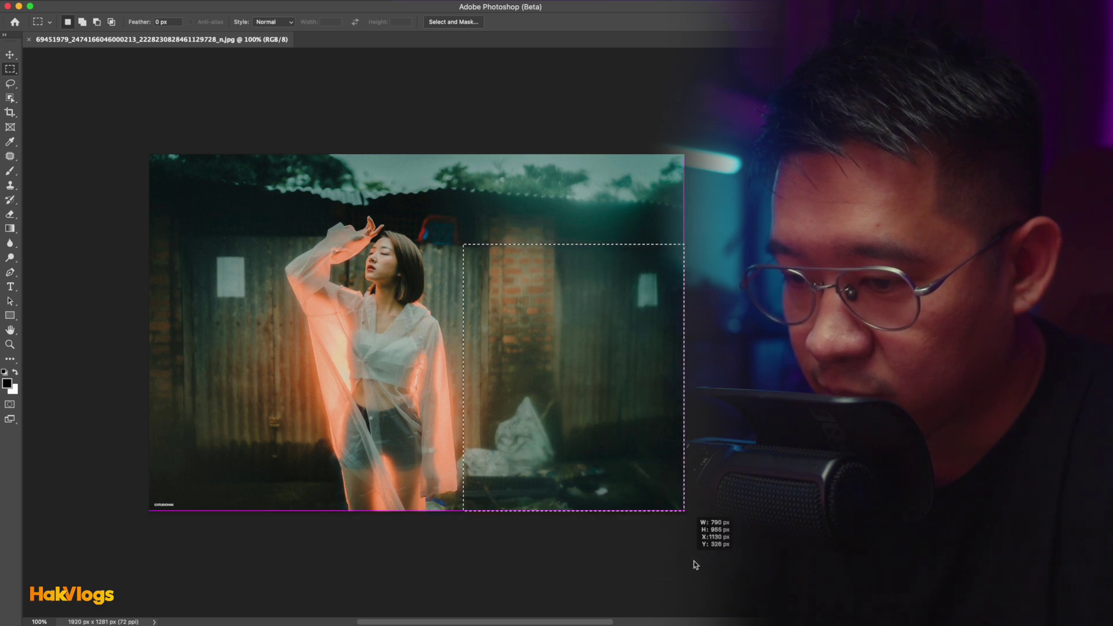
click(510, 529)
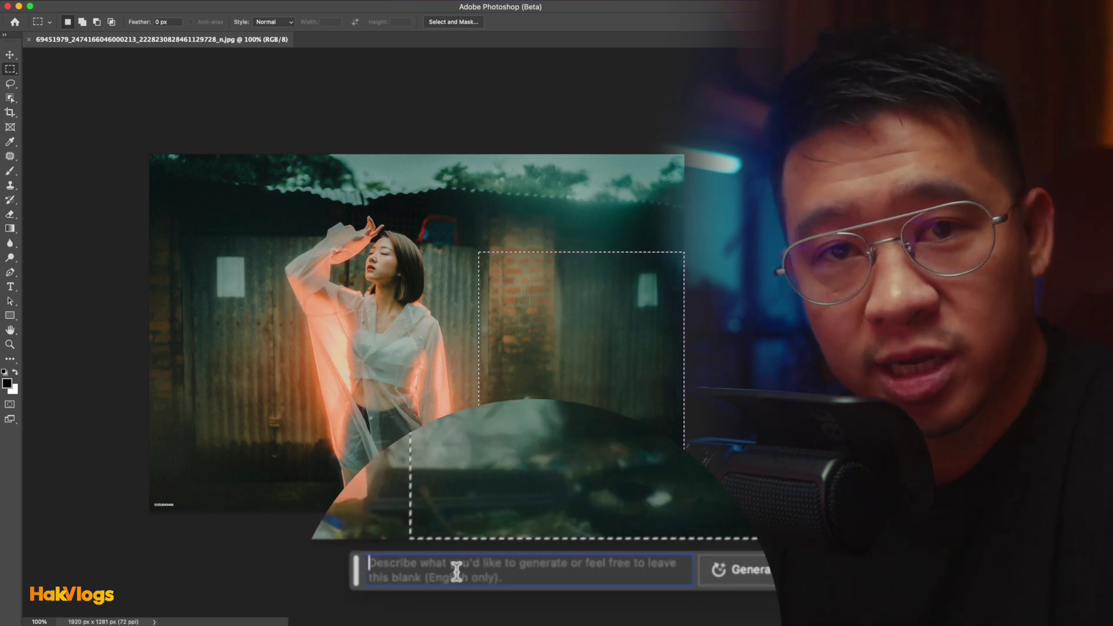
text(add)
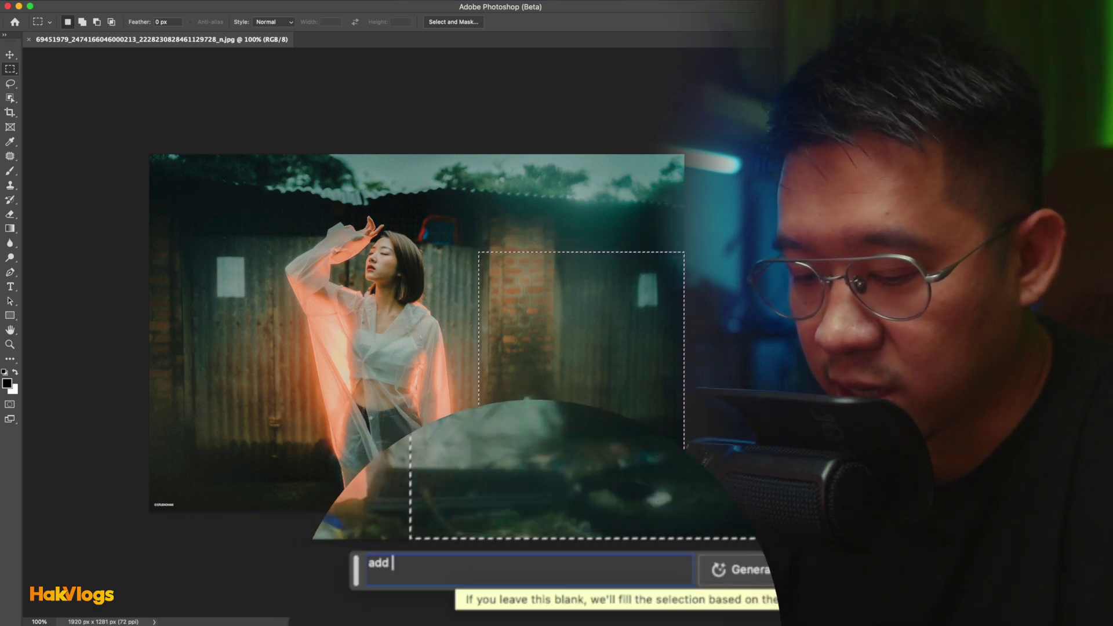
text( as)
key(BackSpace)
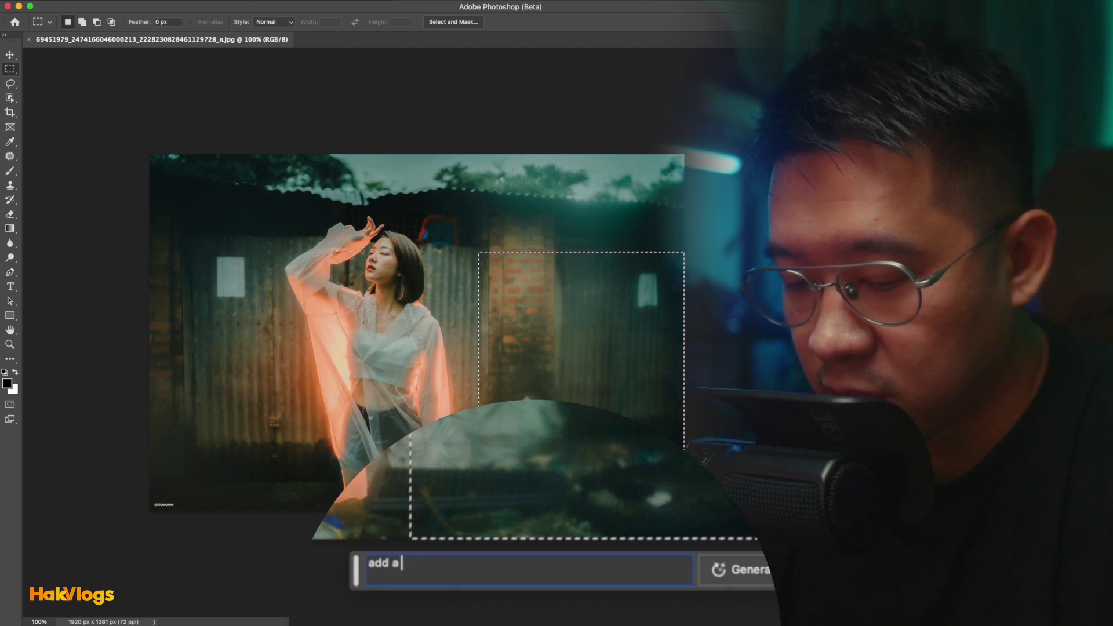
text(vintage)
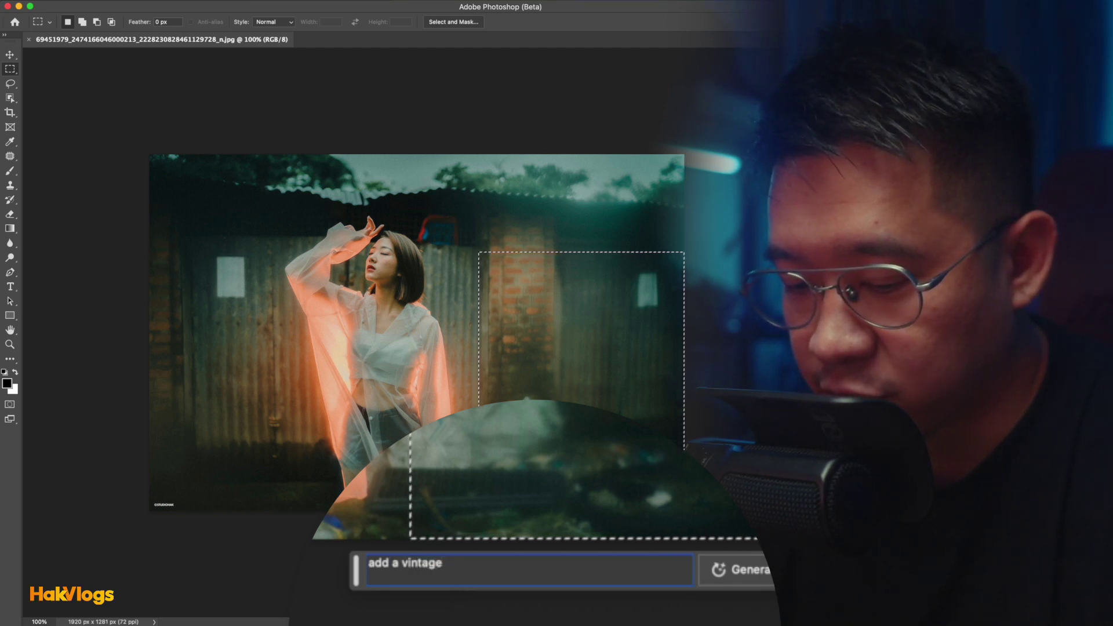
text( refr)
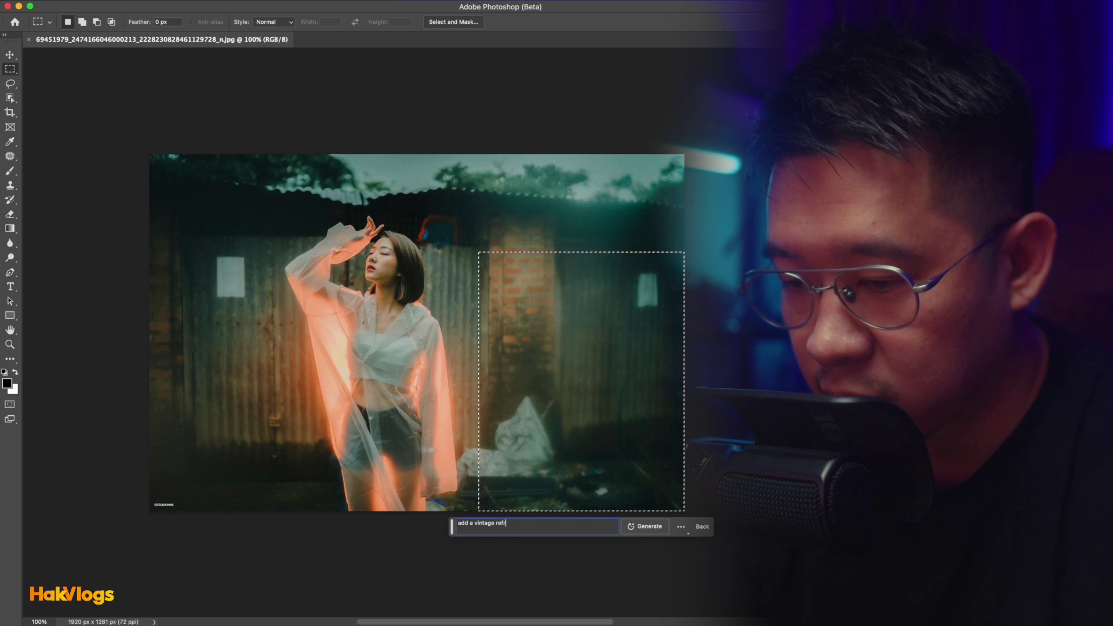
key(Return)
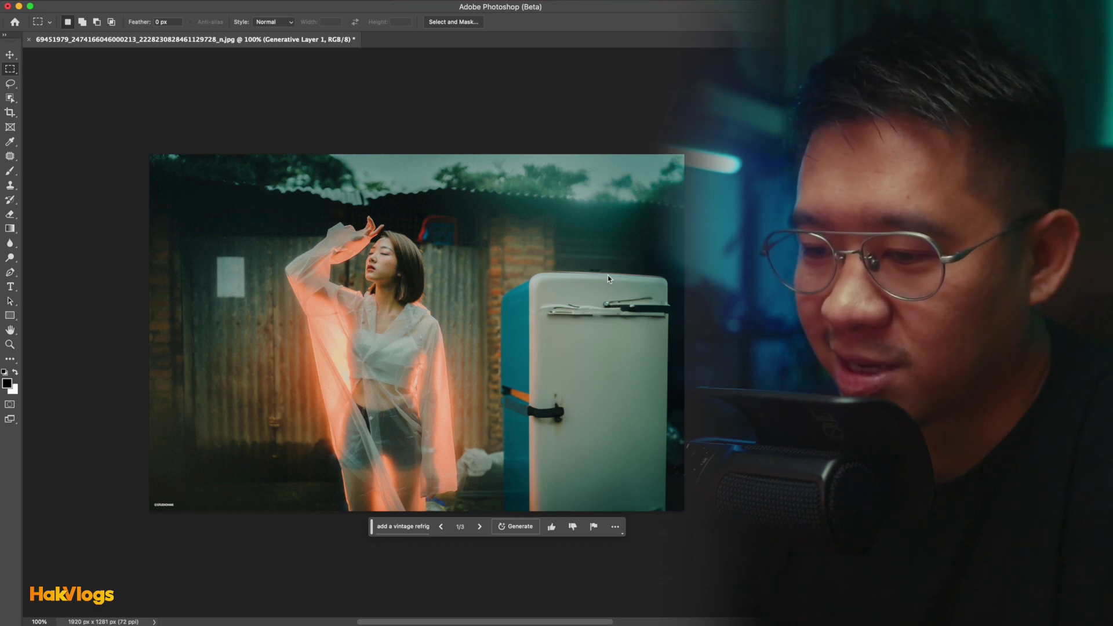
key(super+w)
click(554, 244)
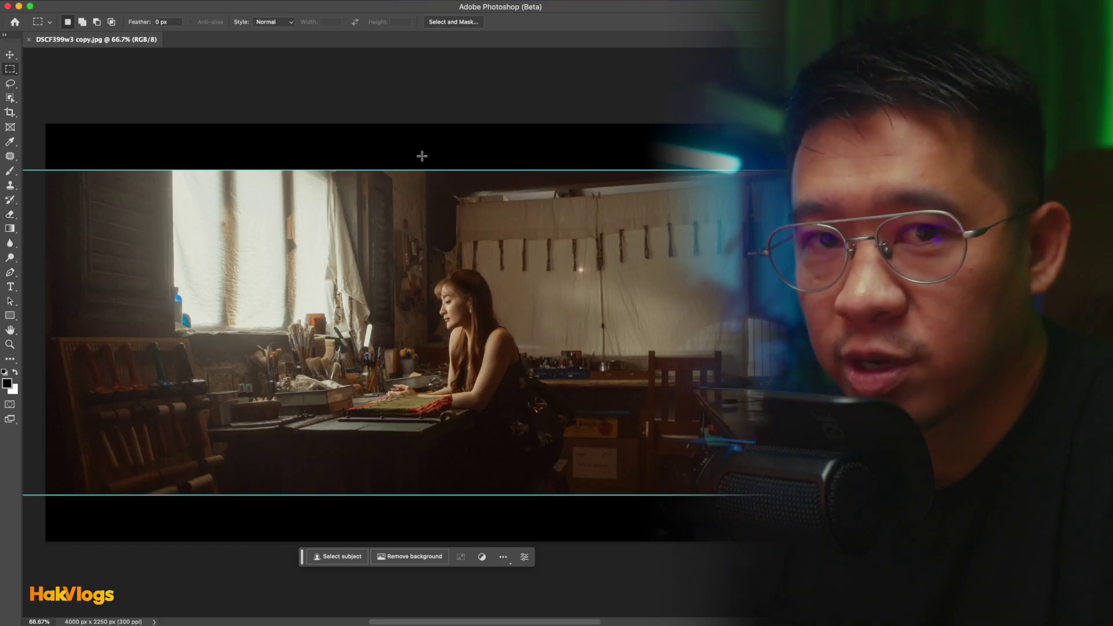
Lasso the wooden chair and erase it with Generative Fill 'remove the chair'.
key(l)
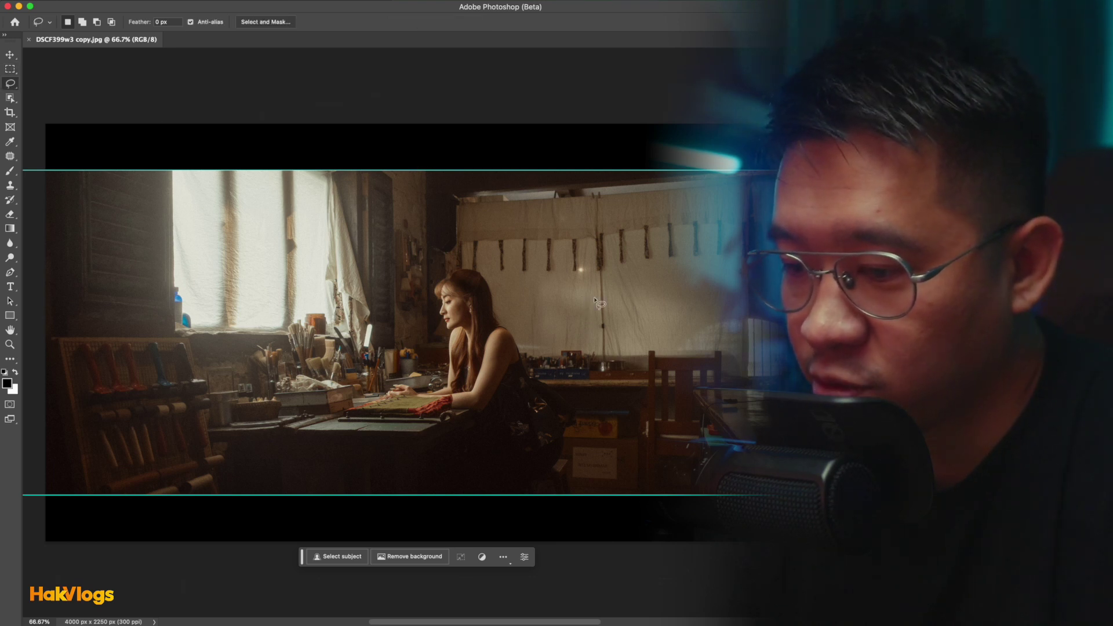
drag(690, 338, 680, 338)
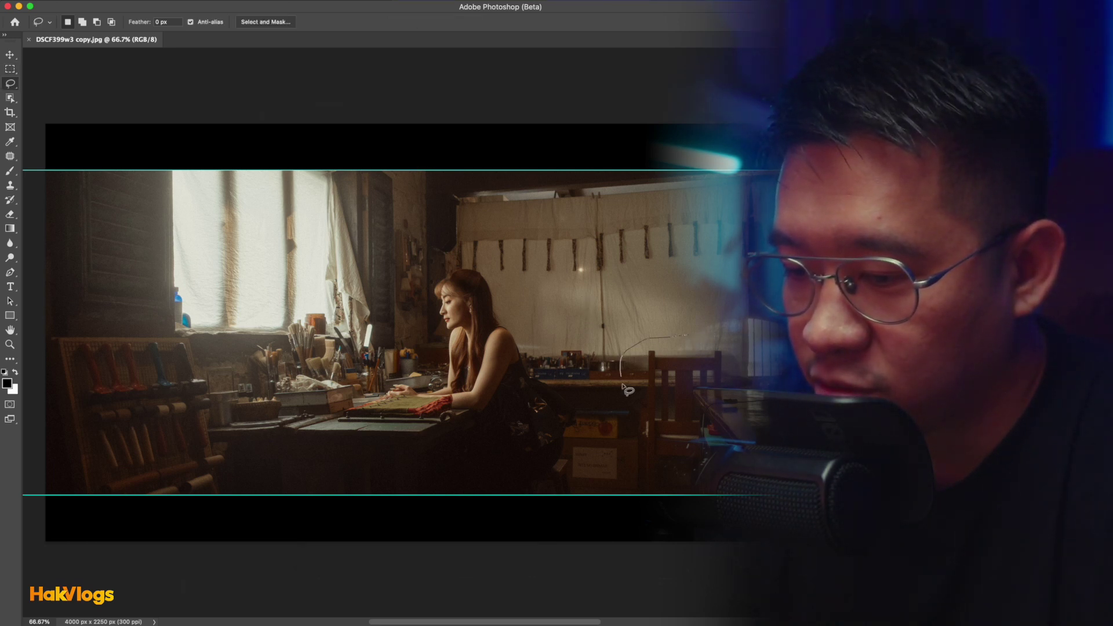
drag(627, 390, 632, 479)
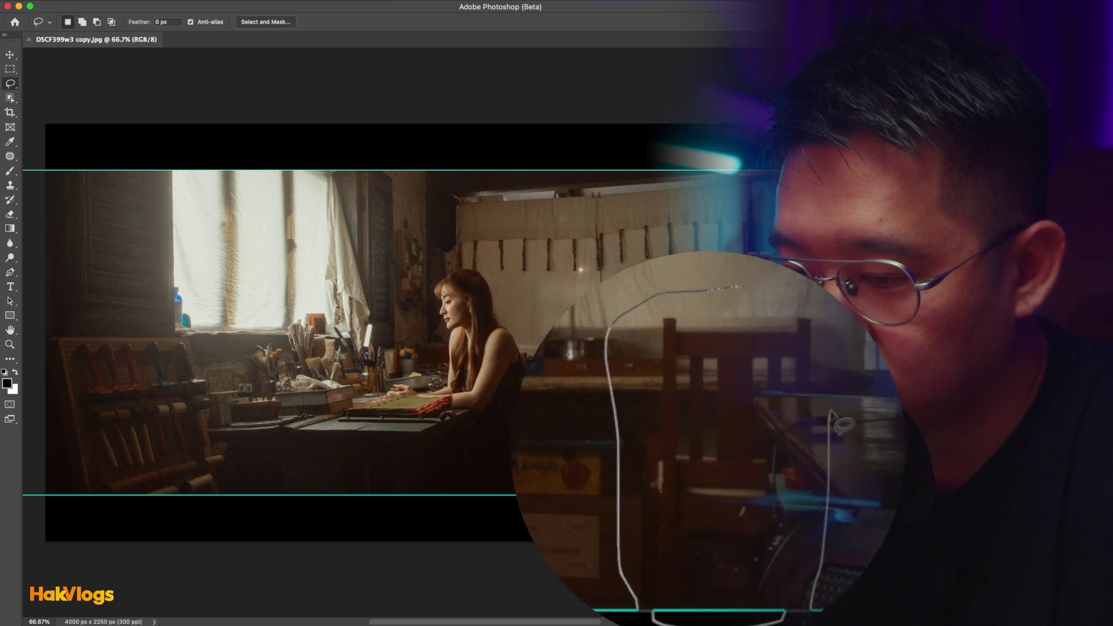
drag(721, 498, 742, 348)
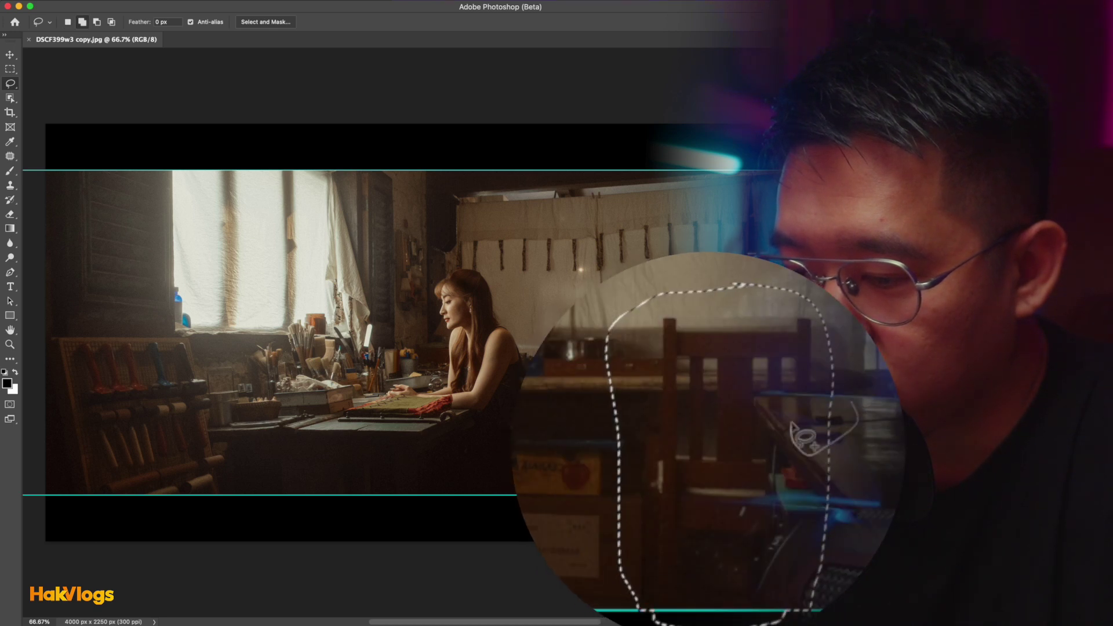
drag(864, 469, 859, 464)
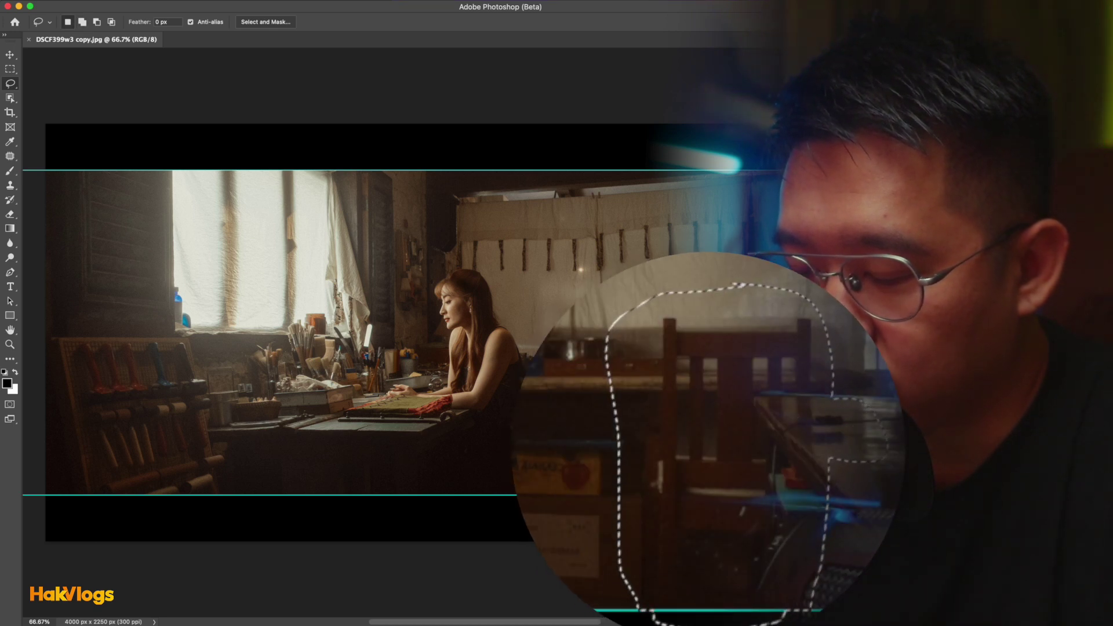
click(587, 510)
text(remove the chair)
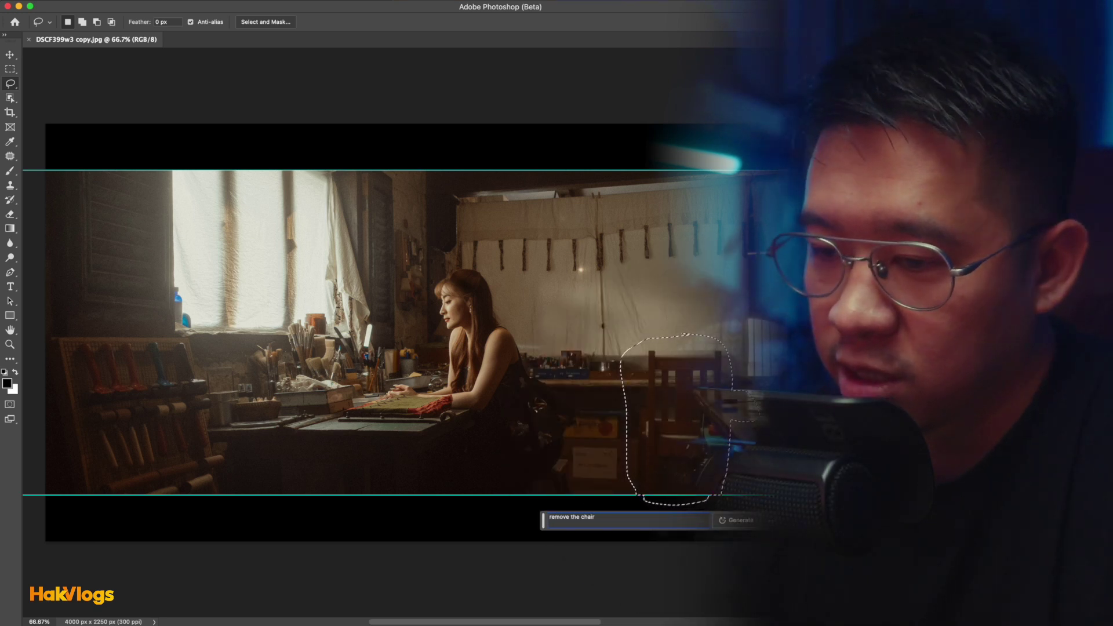
key(Return)
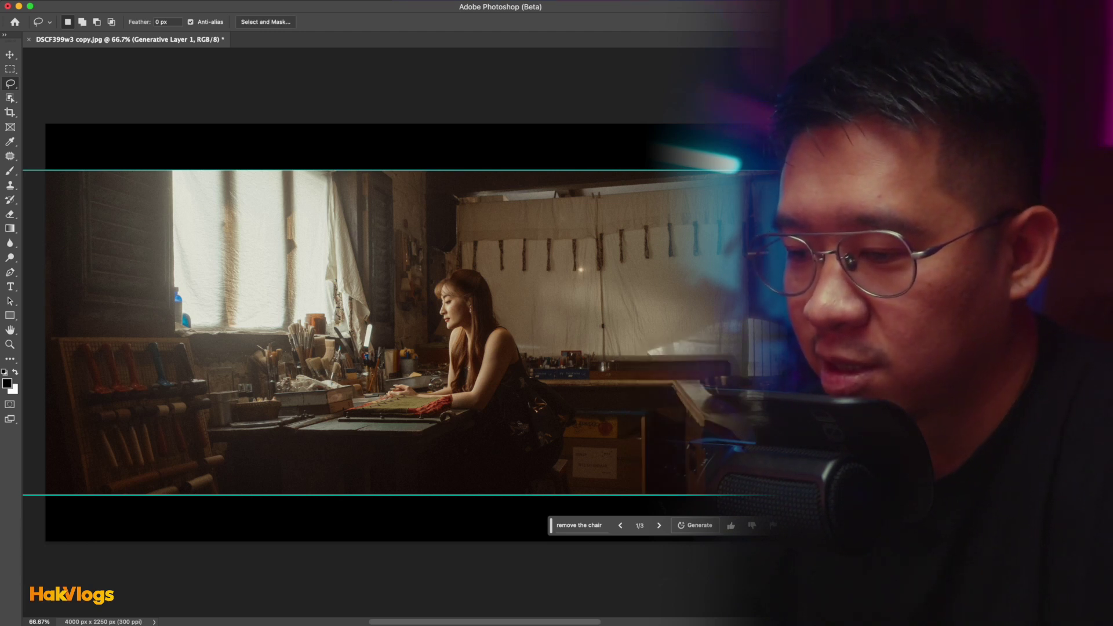
Lasso the bright window on the Background layer and enter the prompt 'a view of an ocean at sunset through the windows'.
key(Delete)
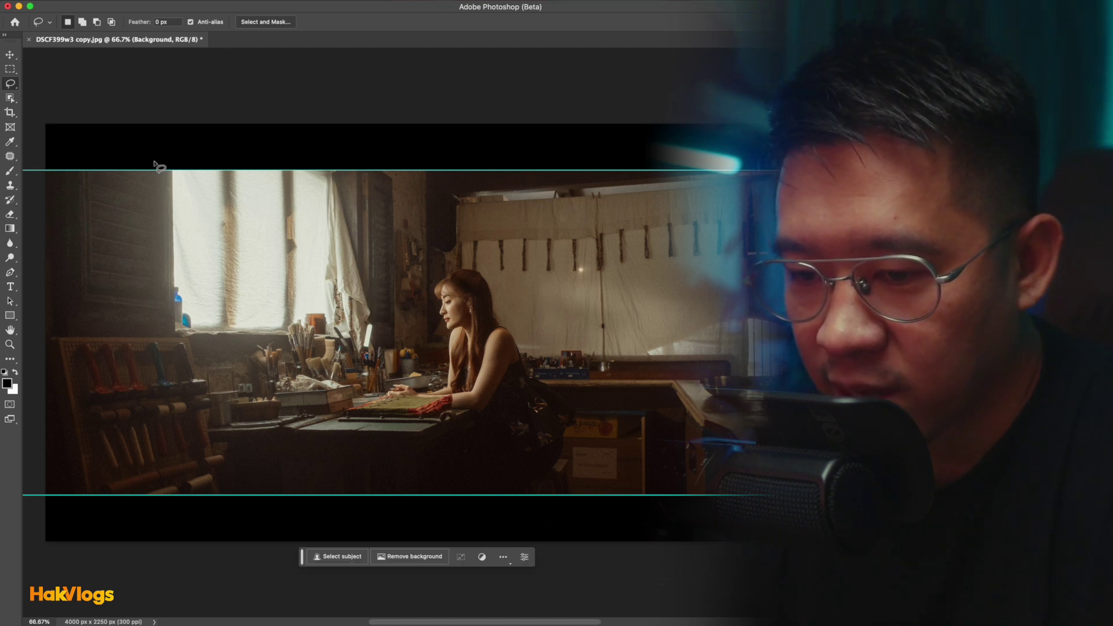
drag(154, 162, 156, 221)
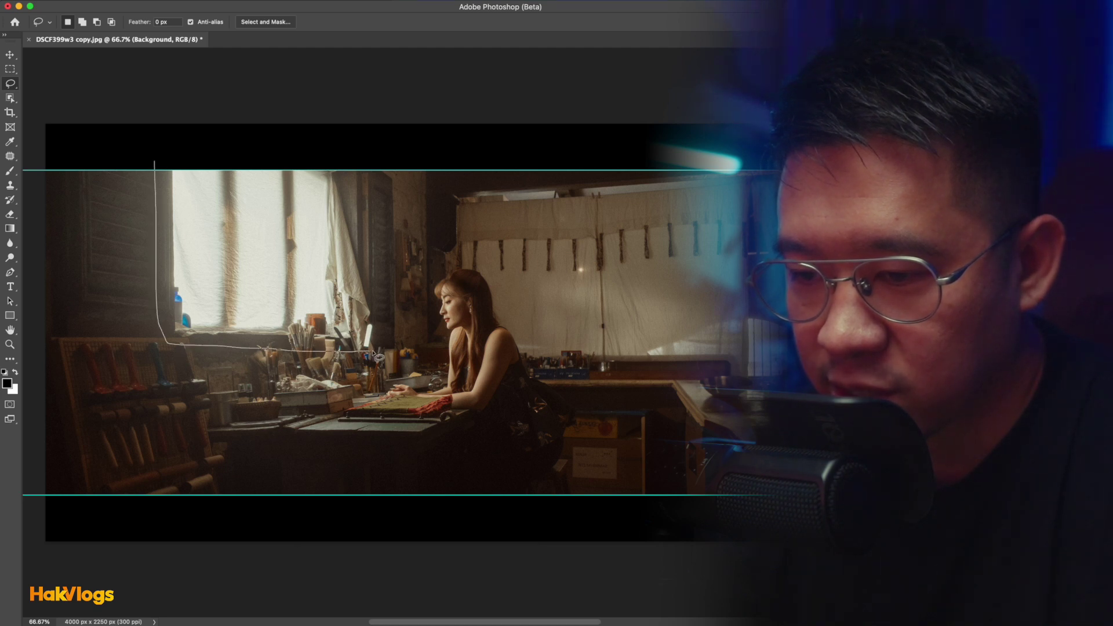
drag(238, 156, 171, 162)
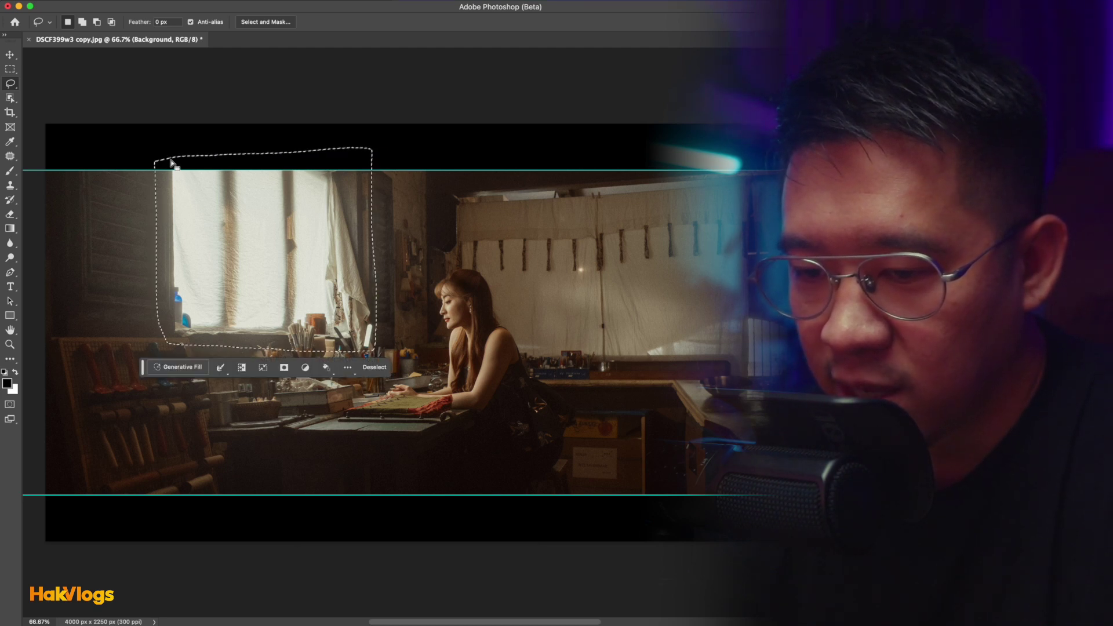
click(179, 366)
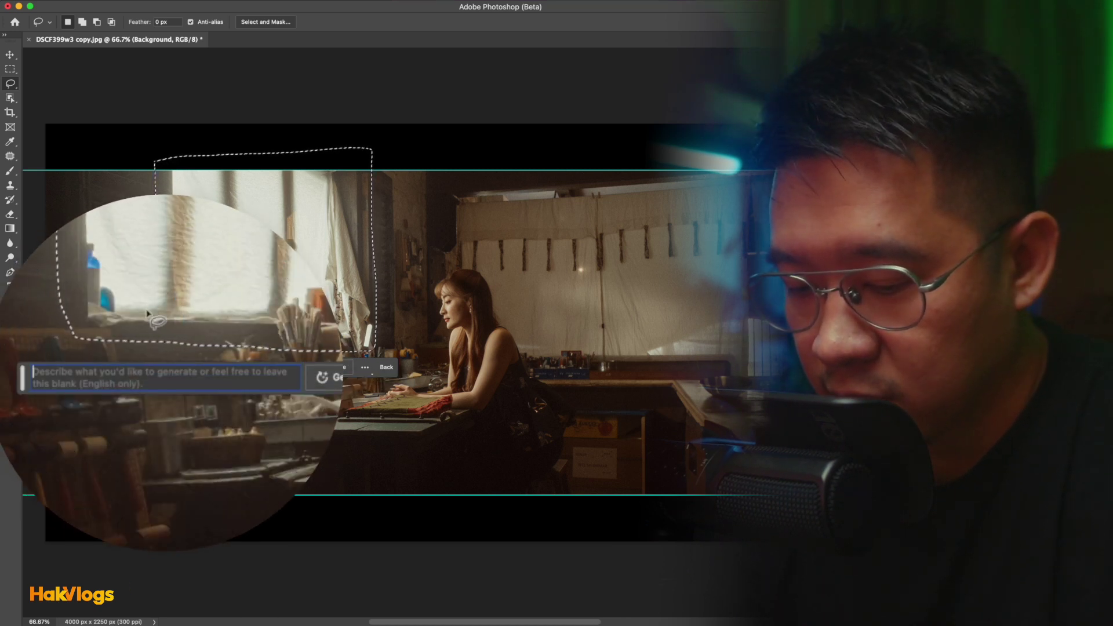
text(a vie)
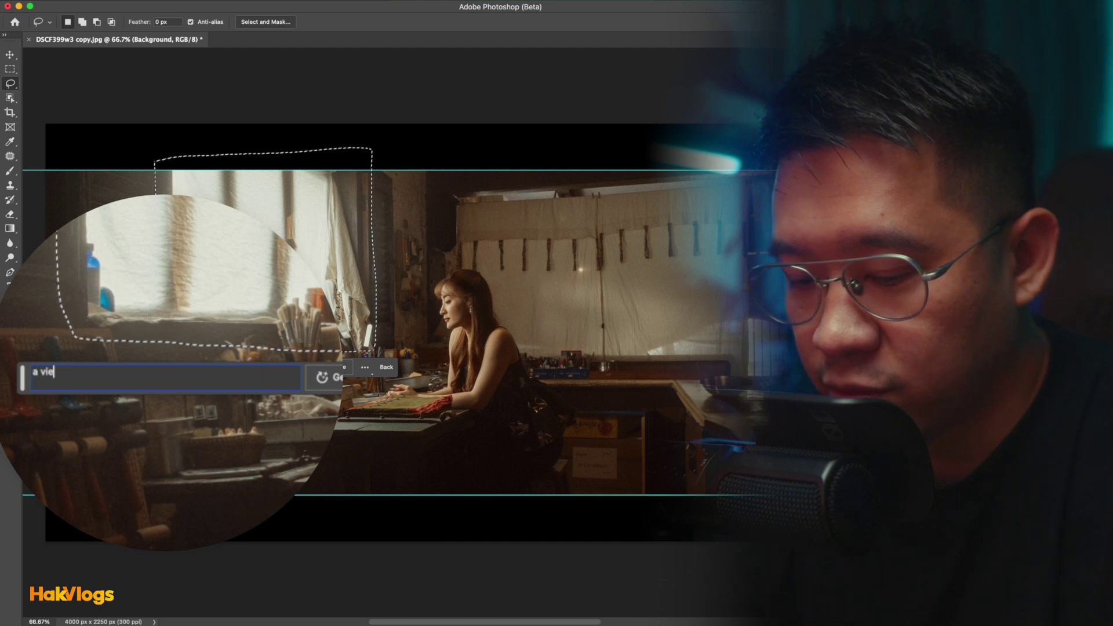
text(w of an ocean at sunset throu)
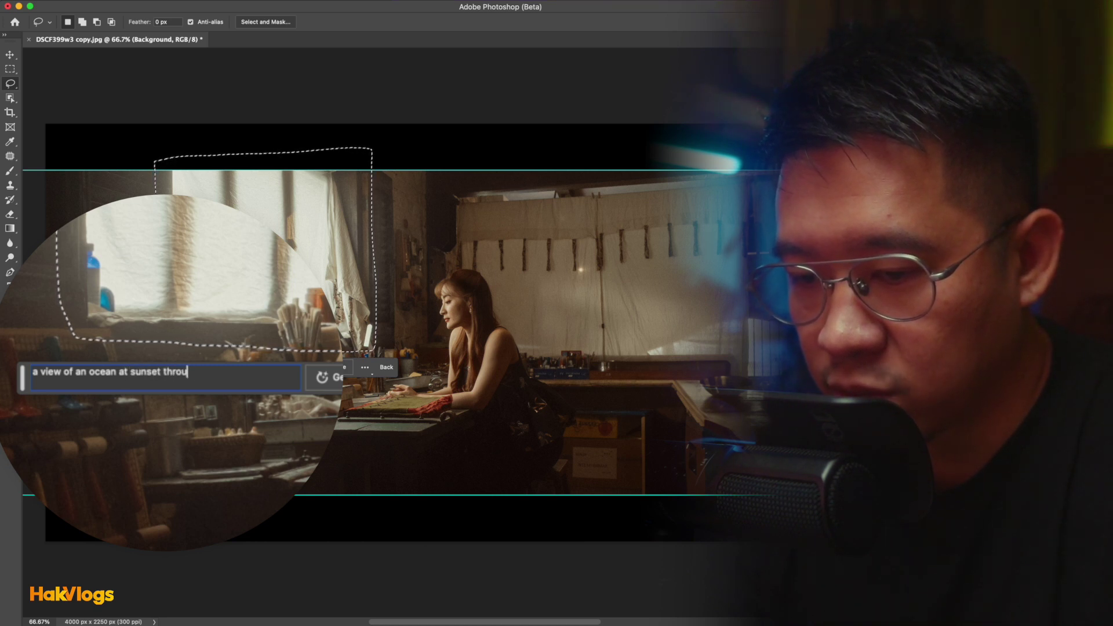
text(ws)
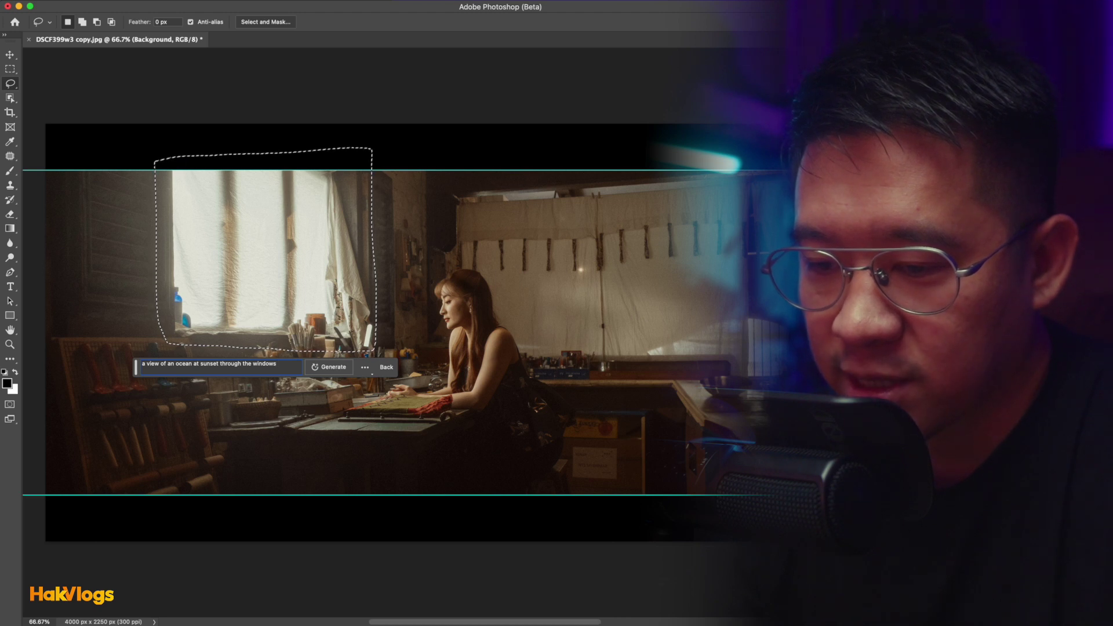
Generate the window fill, compare variations 1/3–3/3, and keep the ocean sunset (3/3).
click(324, 369)
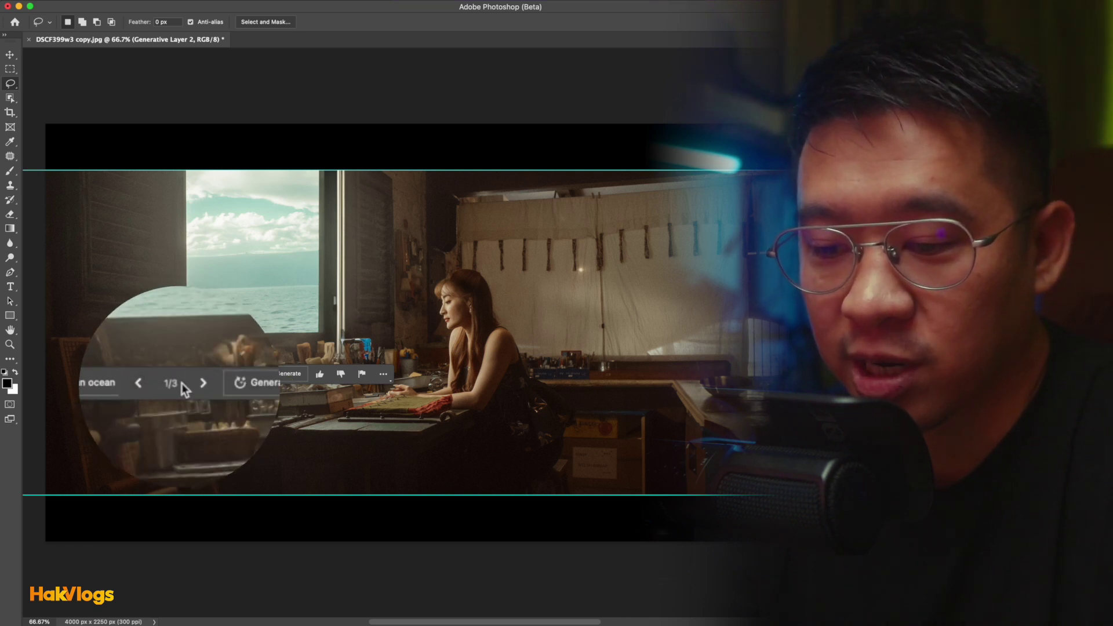
click(211, 385)
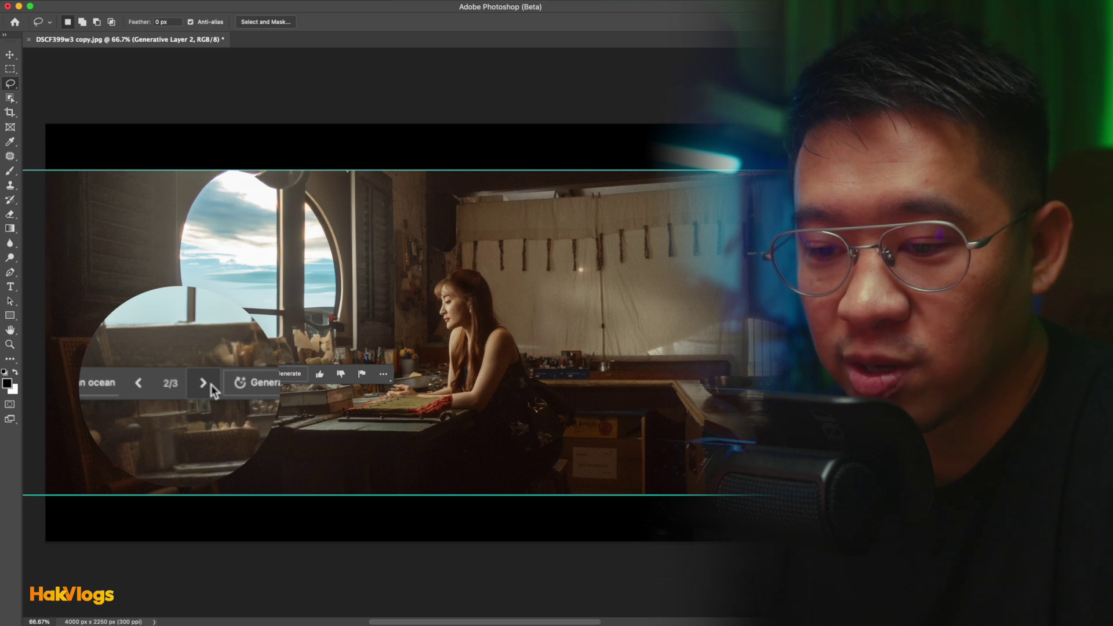
click(211, 385)
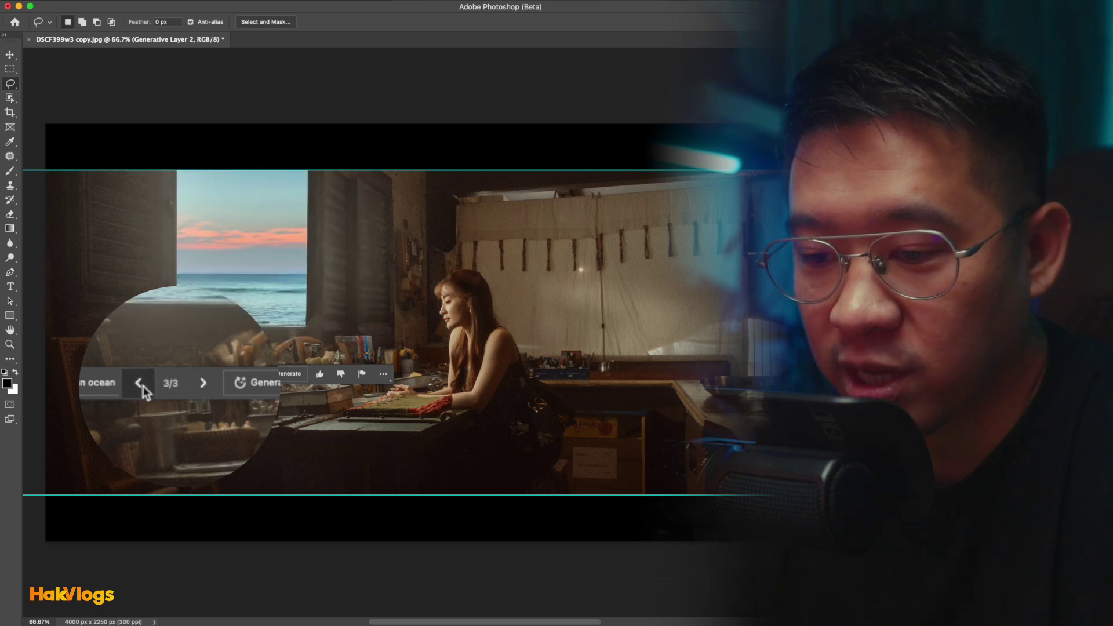
click(210, 375)
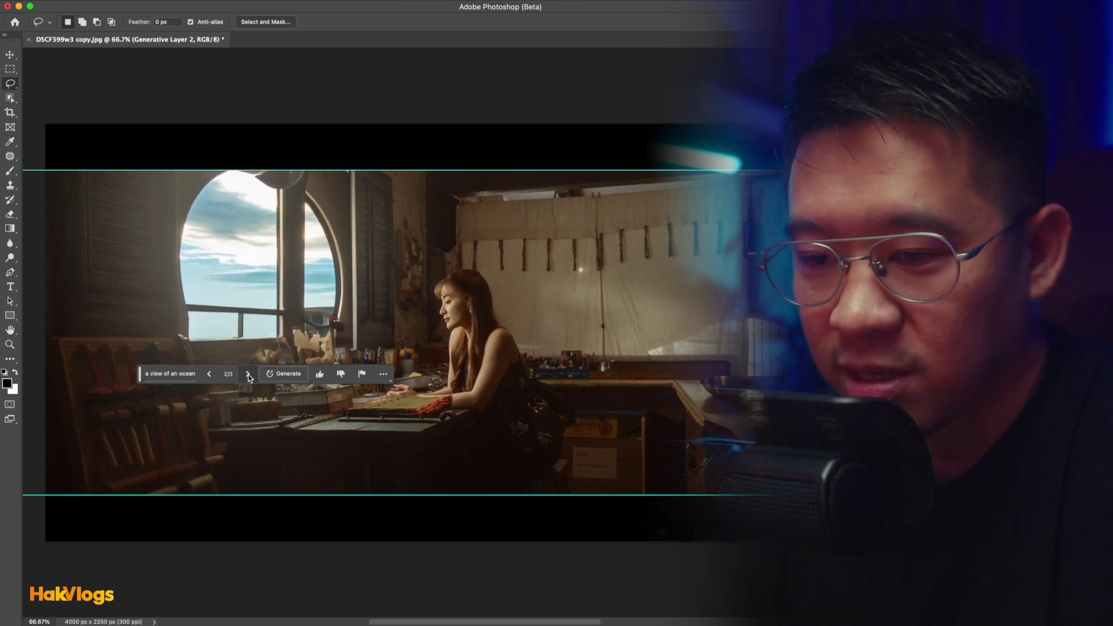
click(248, 374)
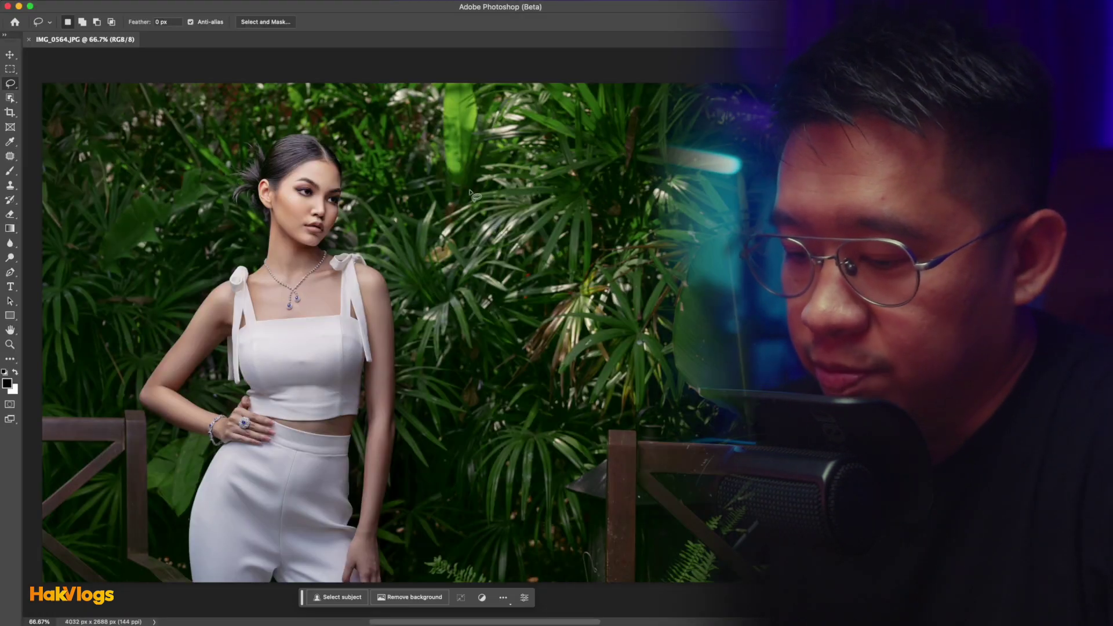
Zoom out on IMG_0564.JPG and add a new layer above the photo.
key(a)
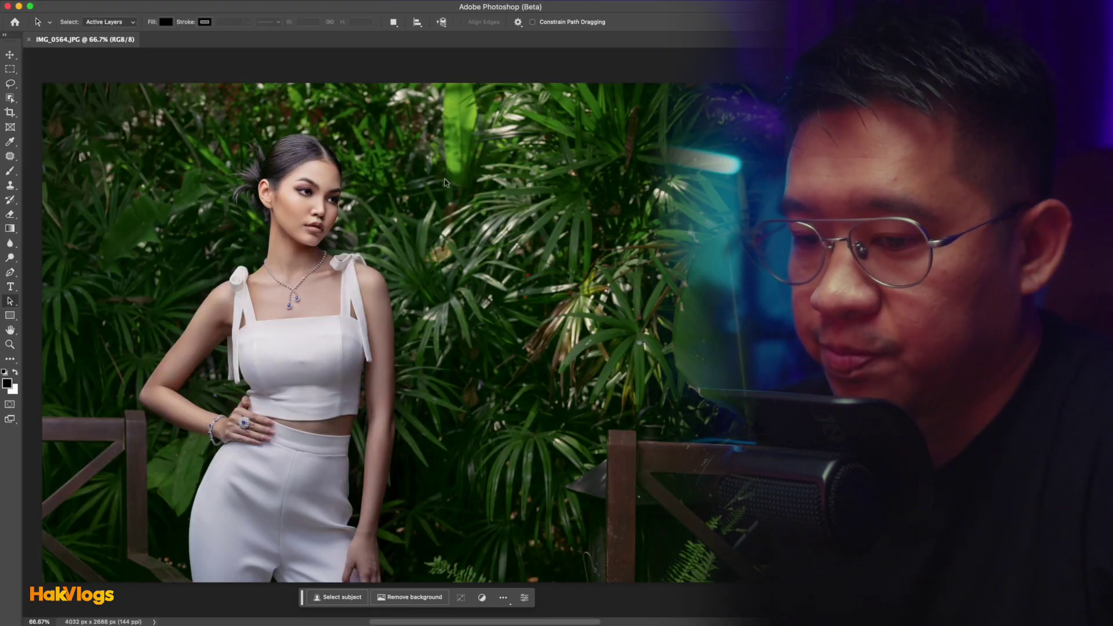
key(ctrl+minus)
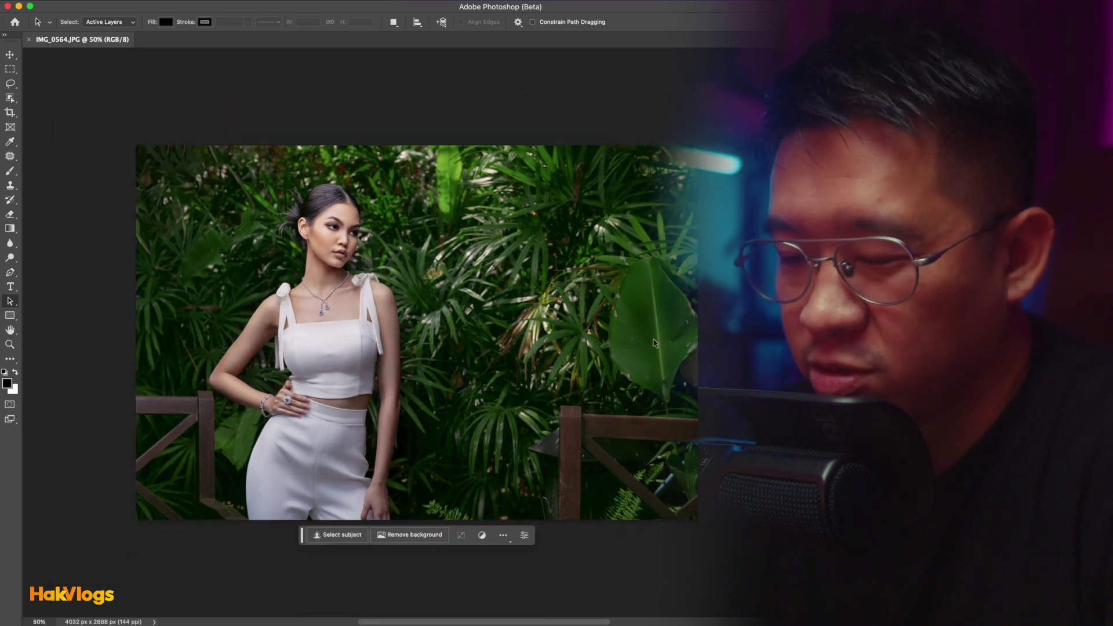
key(ctrl+j)
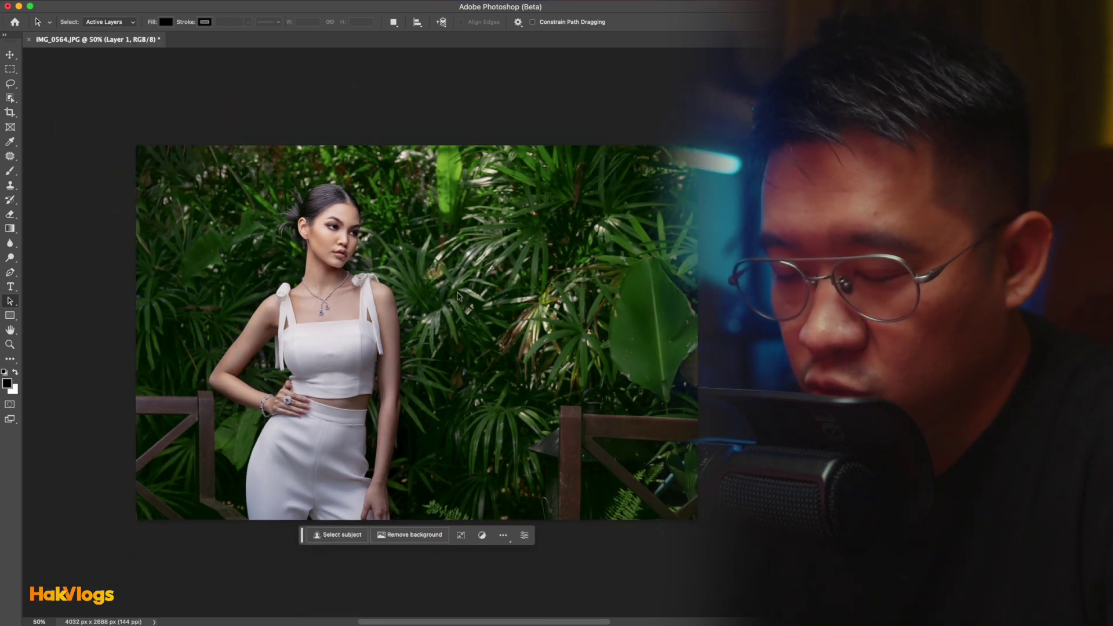
Rectangle-select the woman's outfit down to the bottom edge and enter a white translucent gown prompt.
key(m)
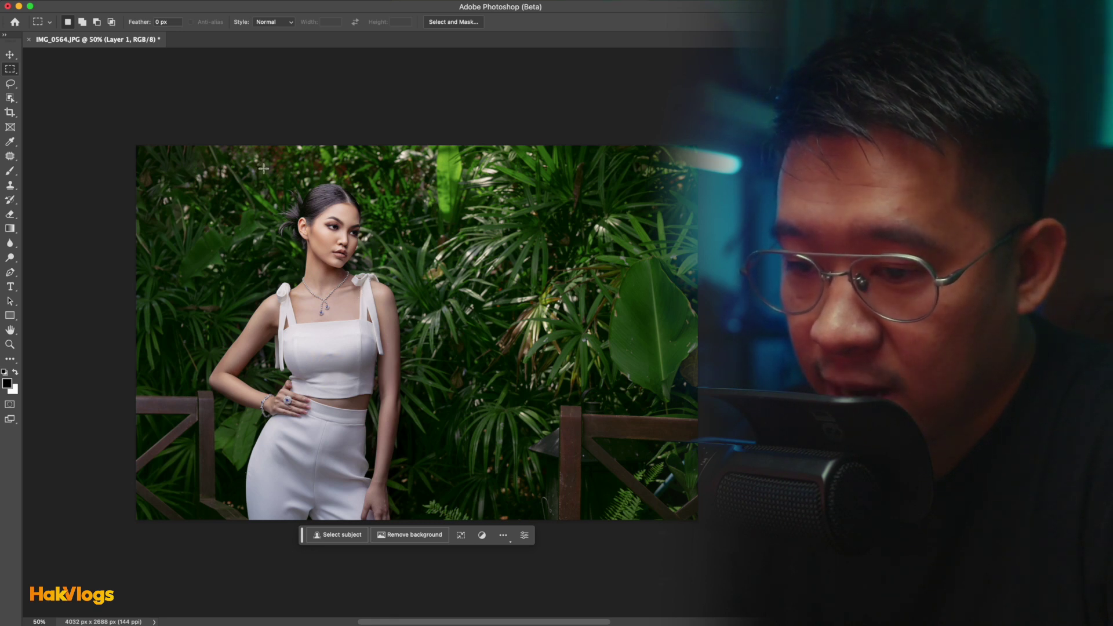
drag(198, 271, 419, 349)
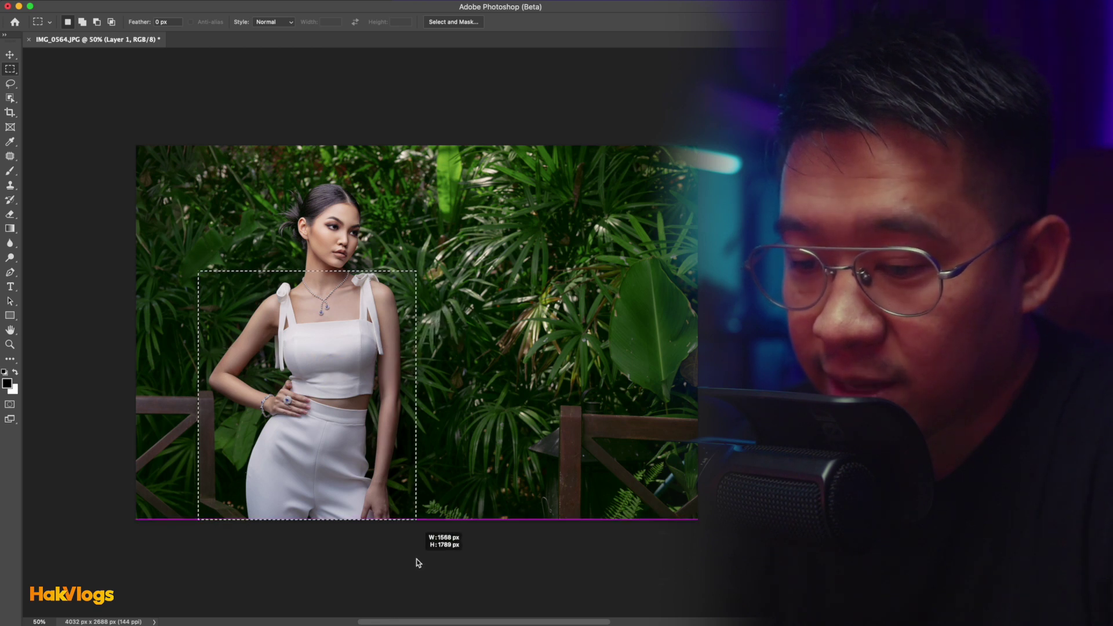
drag(419, 348, 416, 559)
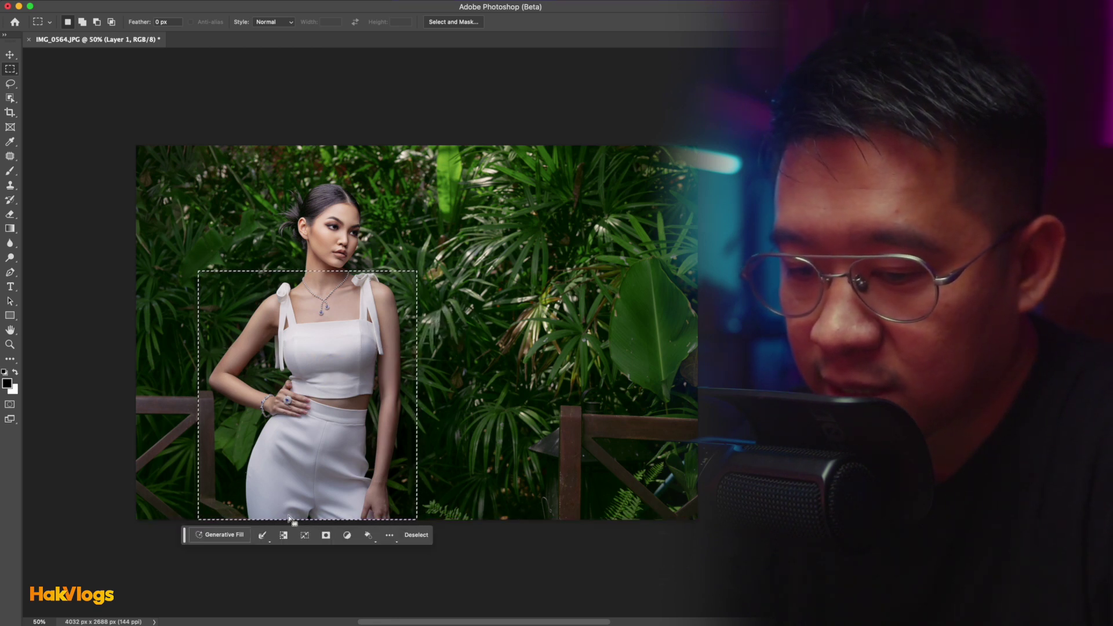
click(238, 534)
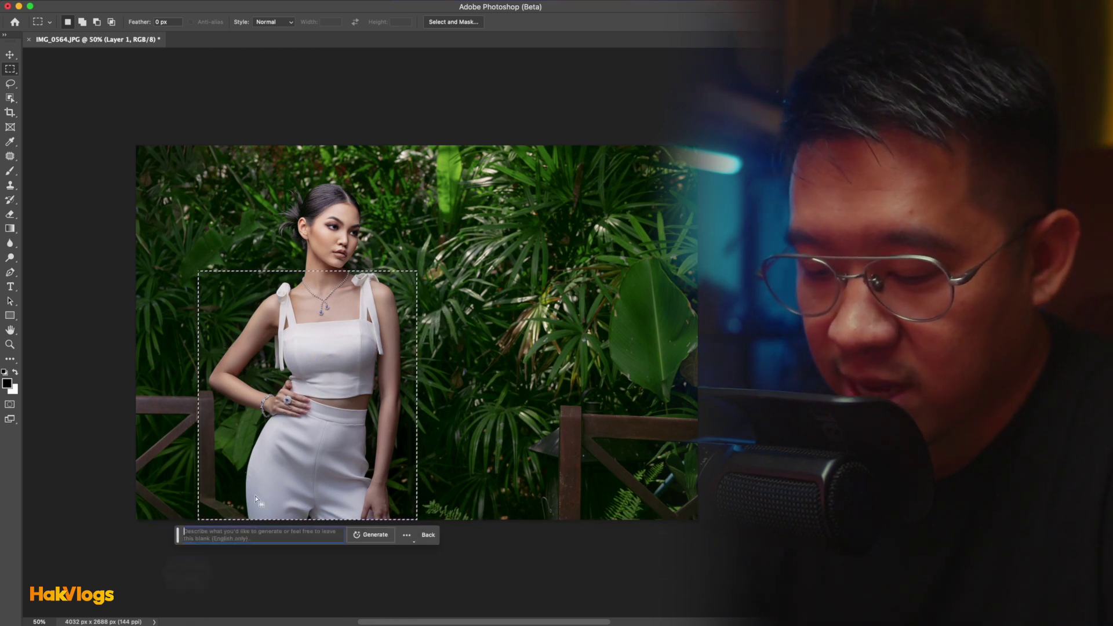
text(change the out)
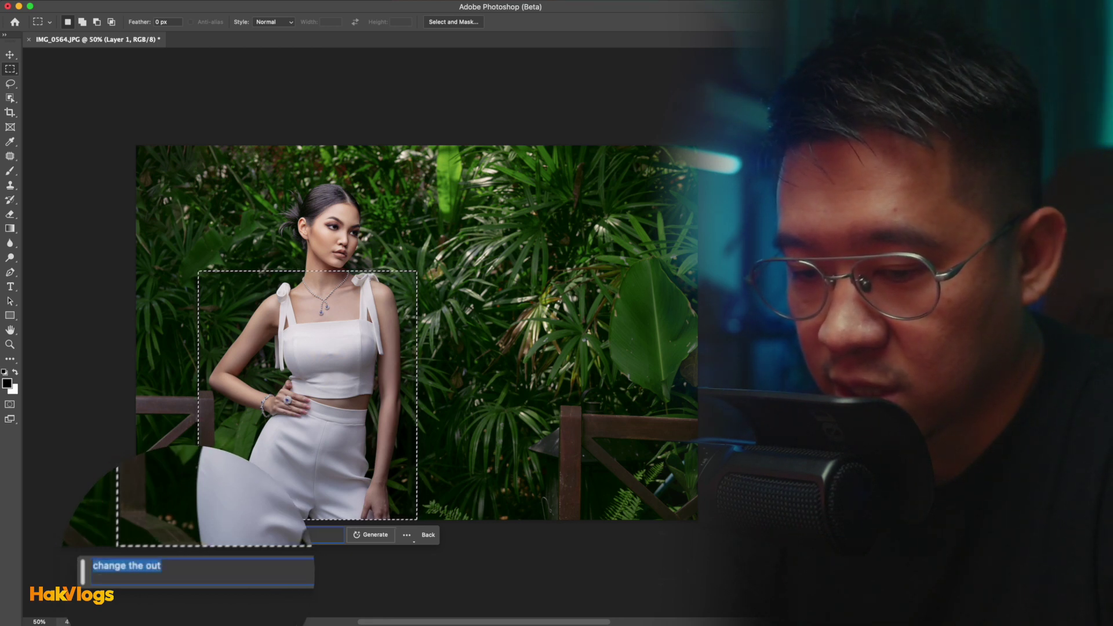
text(fit to a gi)
text(ring )
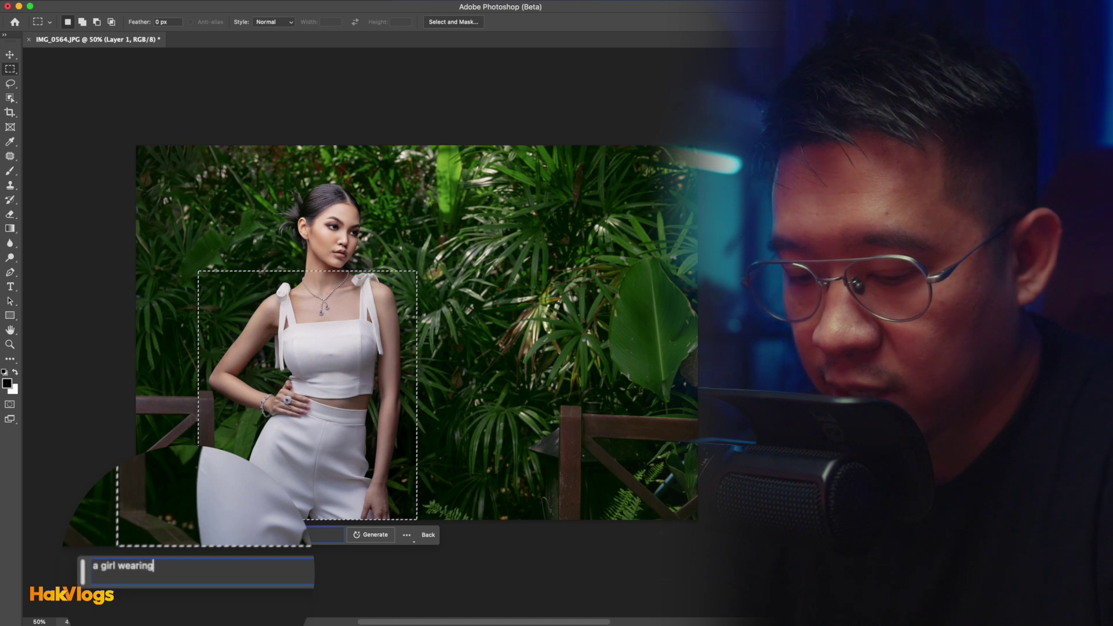
text(a)
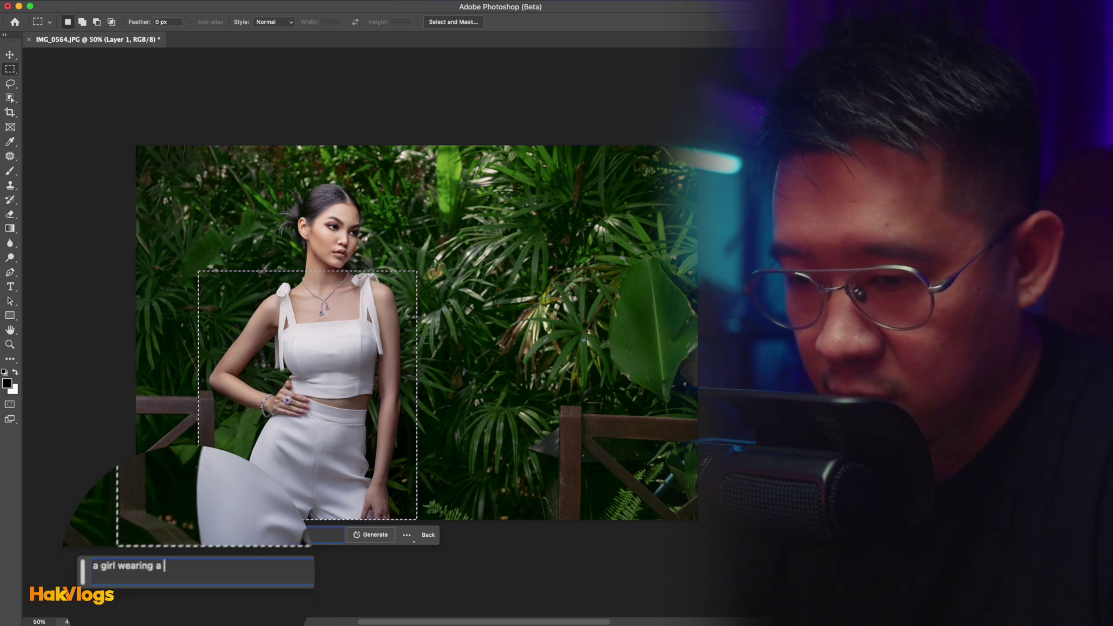
text(wh)
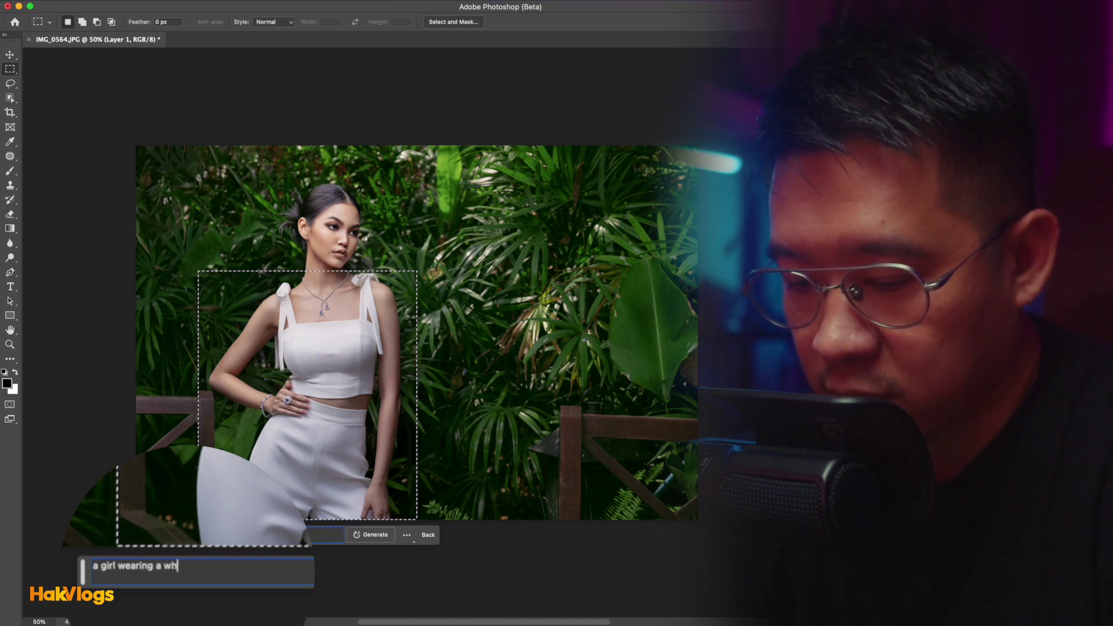
text(ranslucent gown)
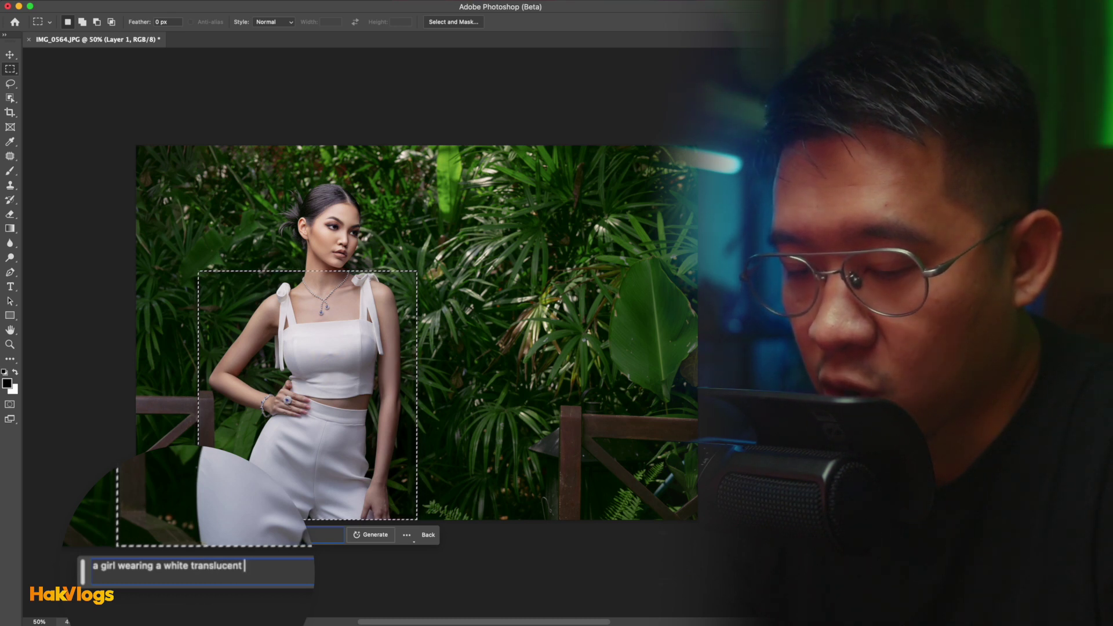
Generate the white sheer gown and zoom in on its bodice.
click(361, 534)
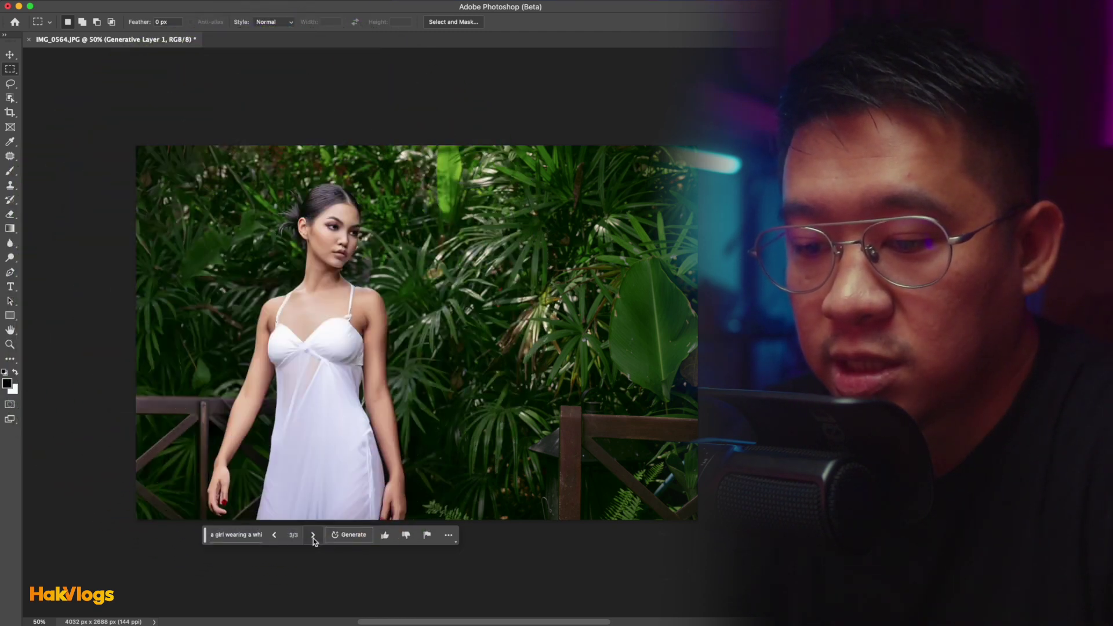
drag(265, 315, 316, 329)
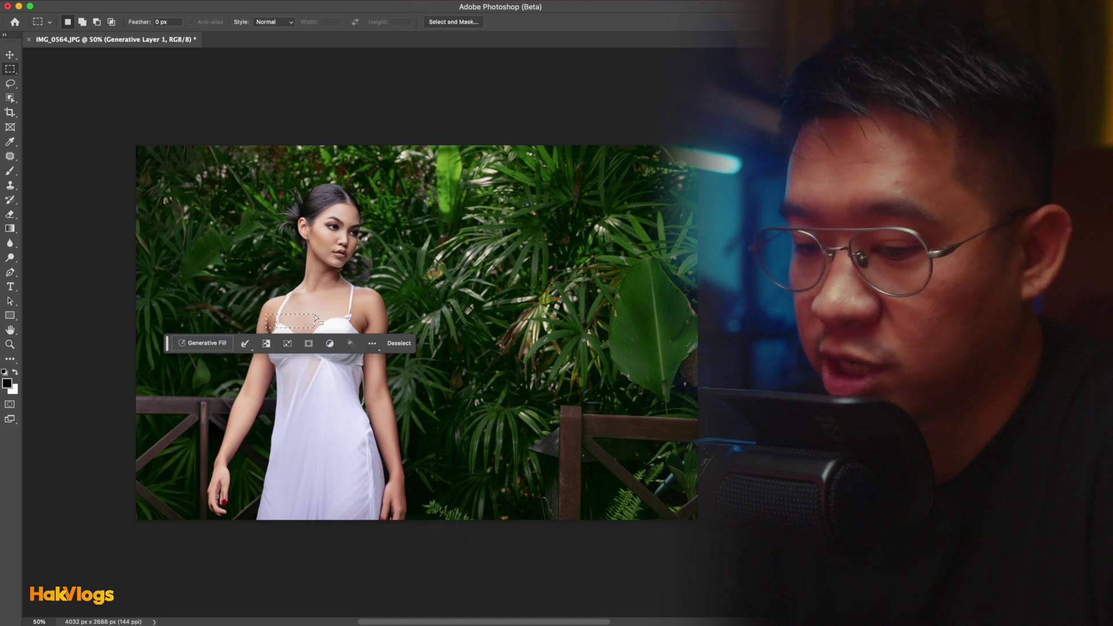
key(super+equal)
key(super+equal)
key(super+d)
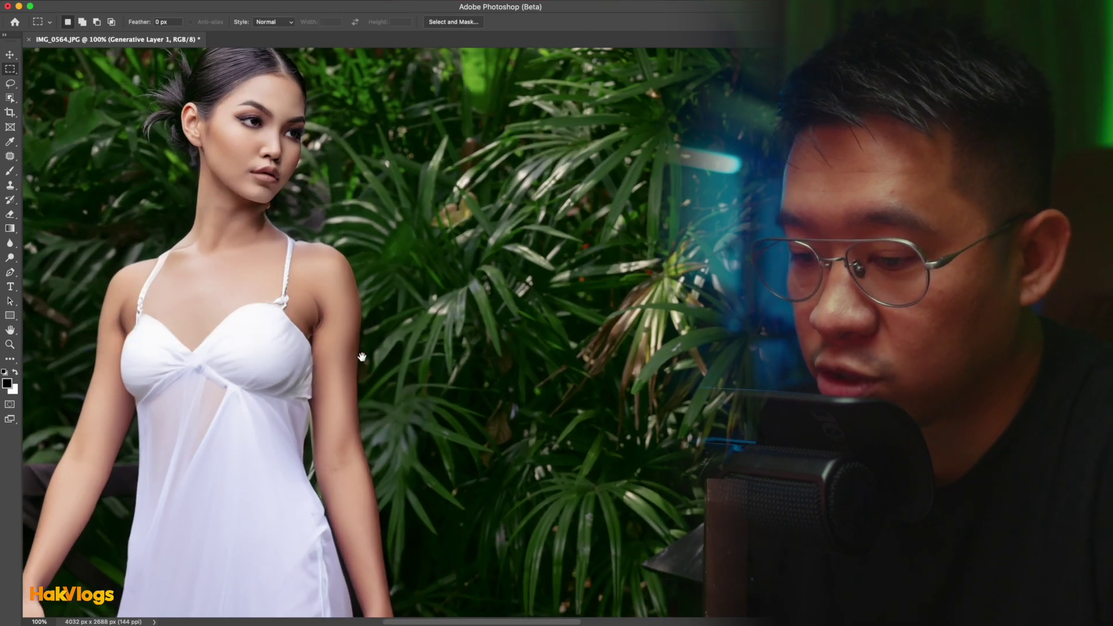
Inspect the gown and face at full size, zoom back out, and undo the gown.
drag(490, 301, 515, 237)
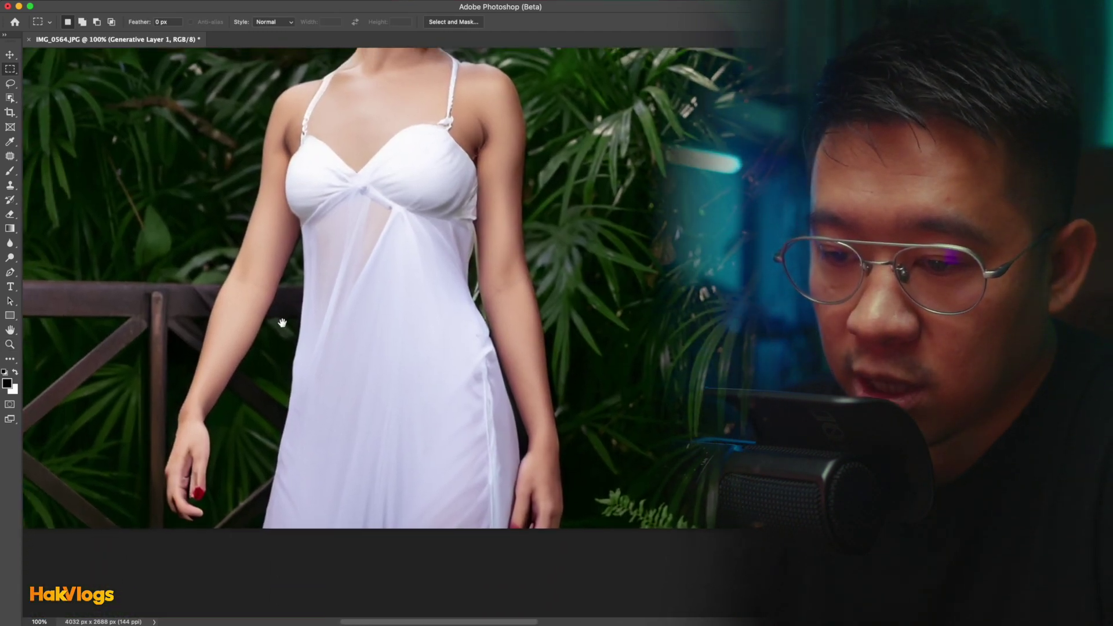
drag(234, 232, 306, 290)
scroll(368, 387, up, 5)
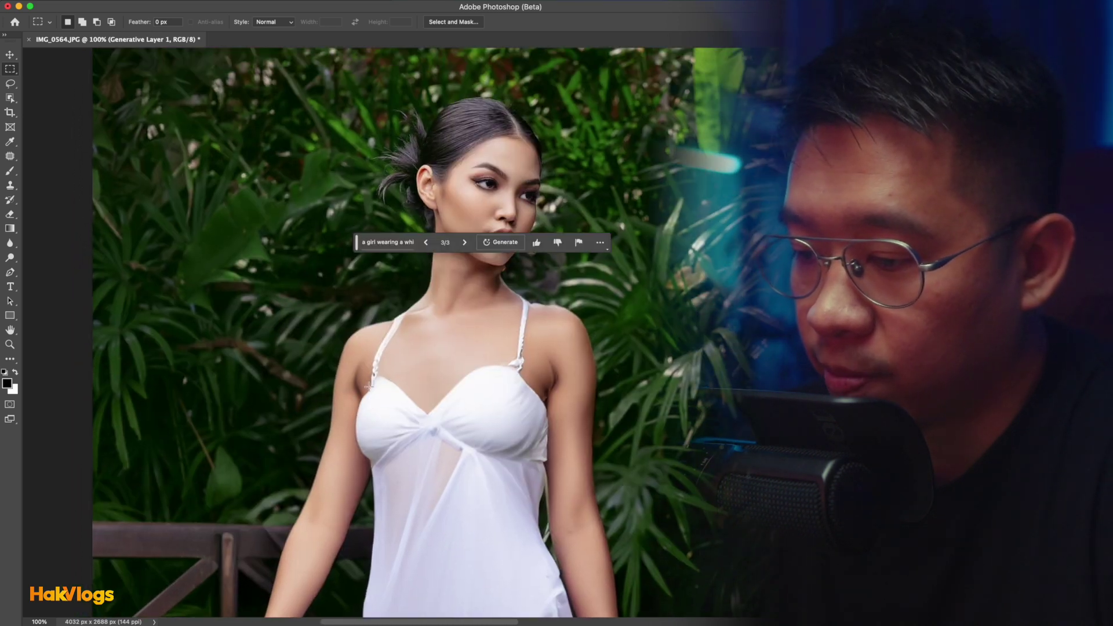
key(super+minus)
key(super+minus)
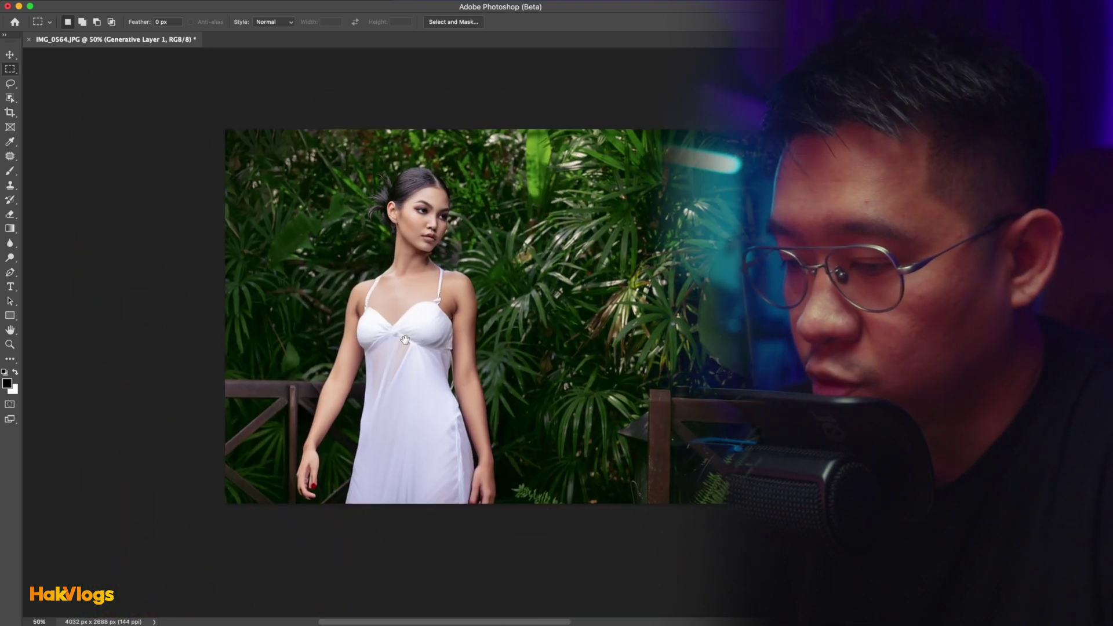
key(super+z)
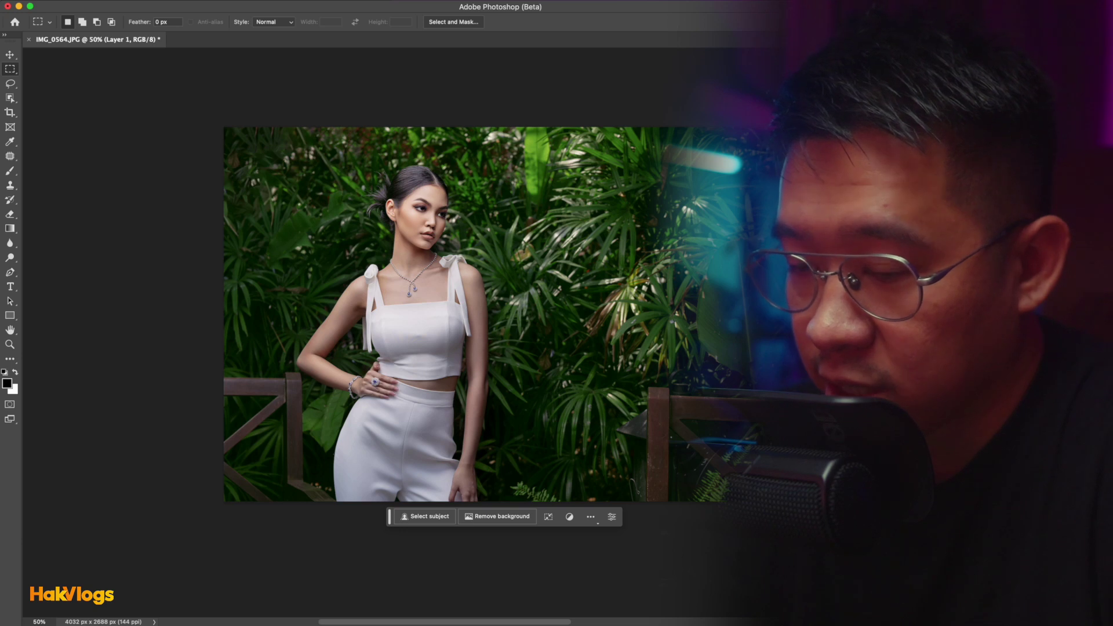
Lasso the foliage right of the woman and generate white flowers there.
drag(684, 305, 609, 311)
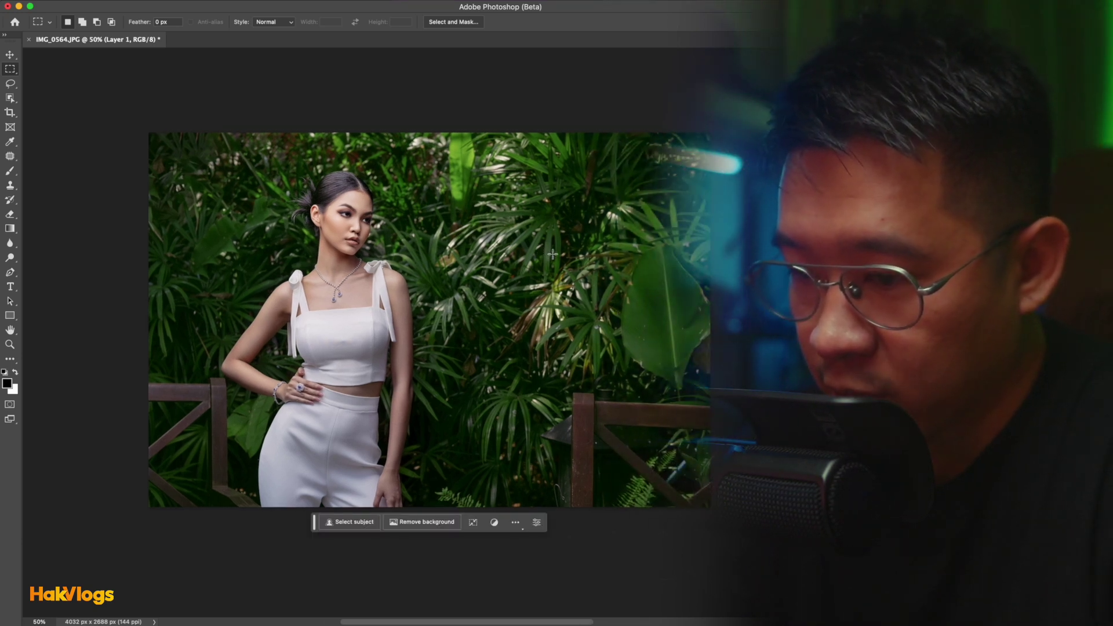
key(l)
drag(712, 210, 662, 222)
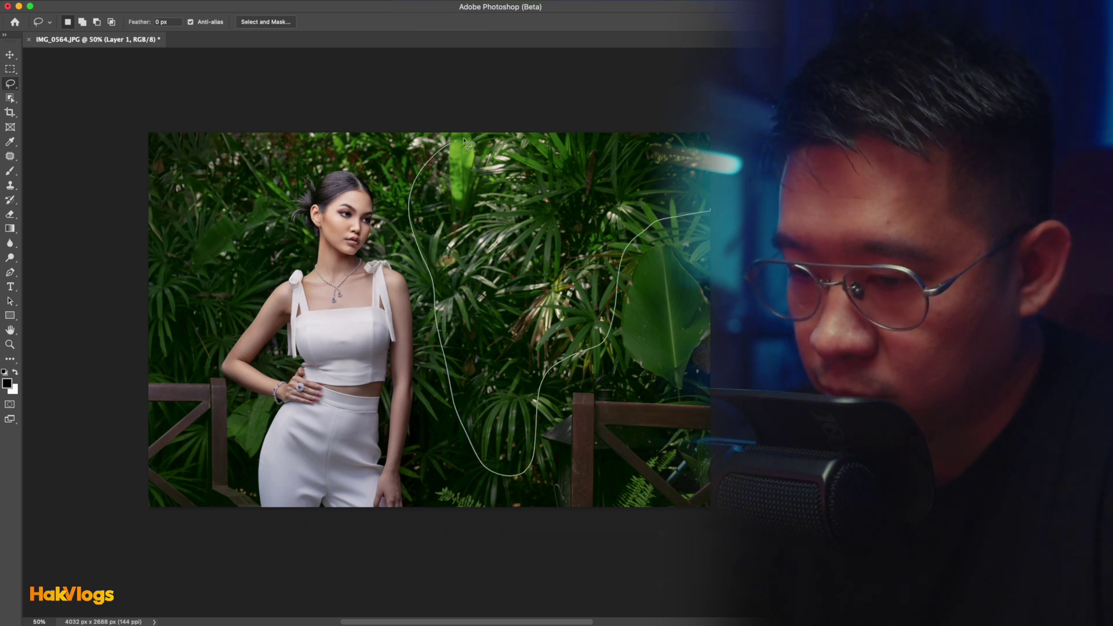
drag(749, 177, 748, 175)
click(480, 490)
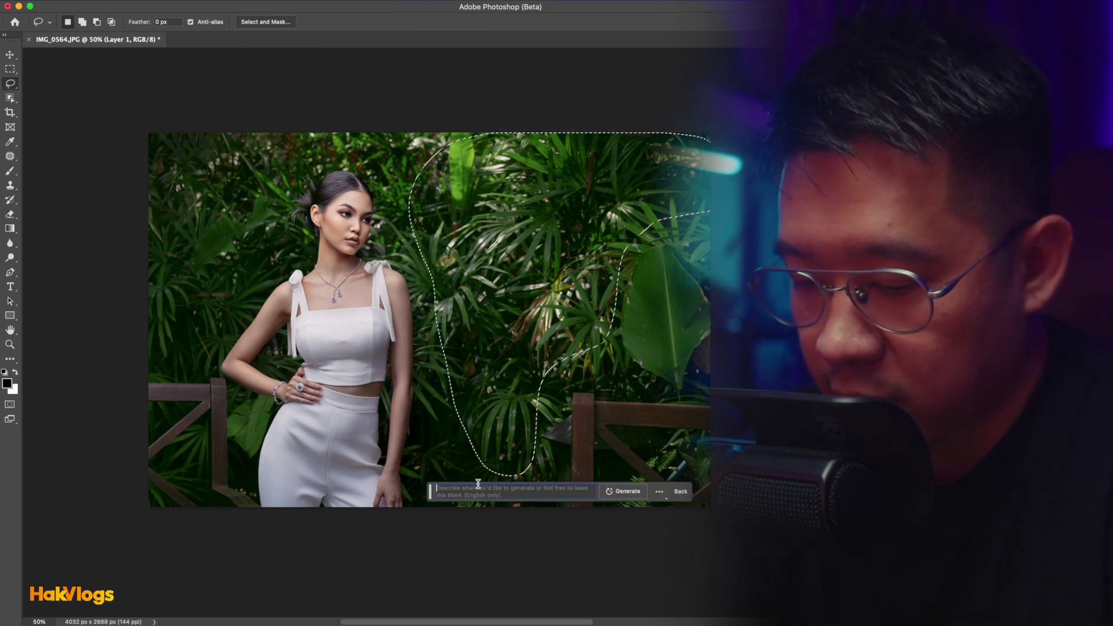
text(add flowers)
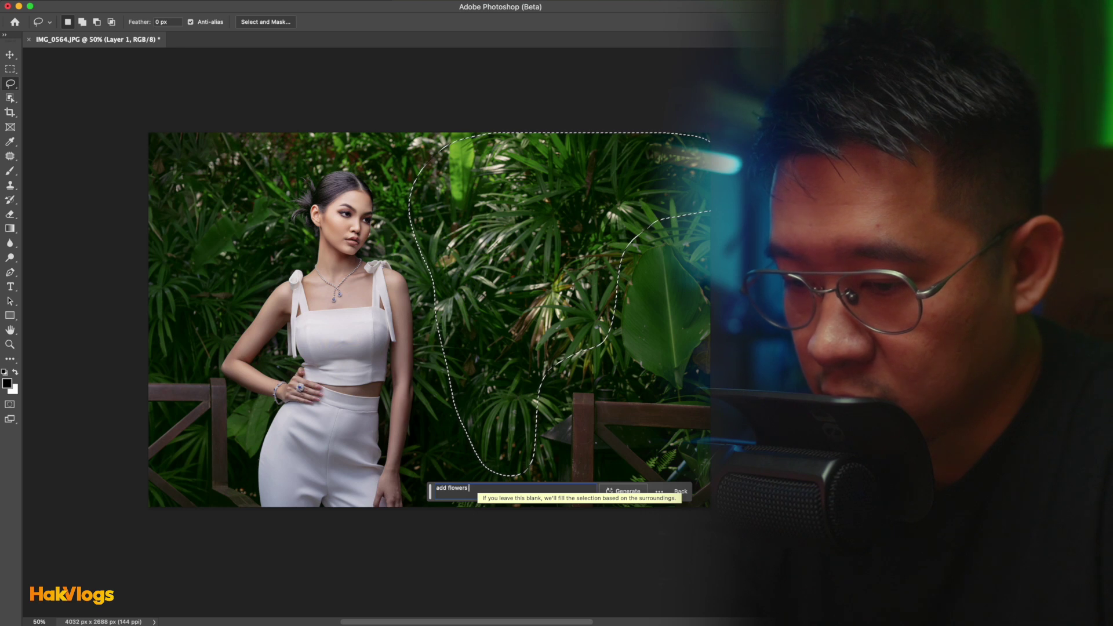
text( in the trees)
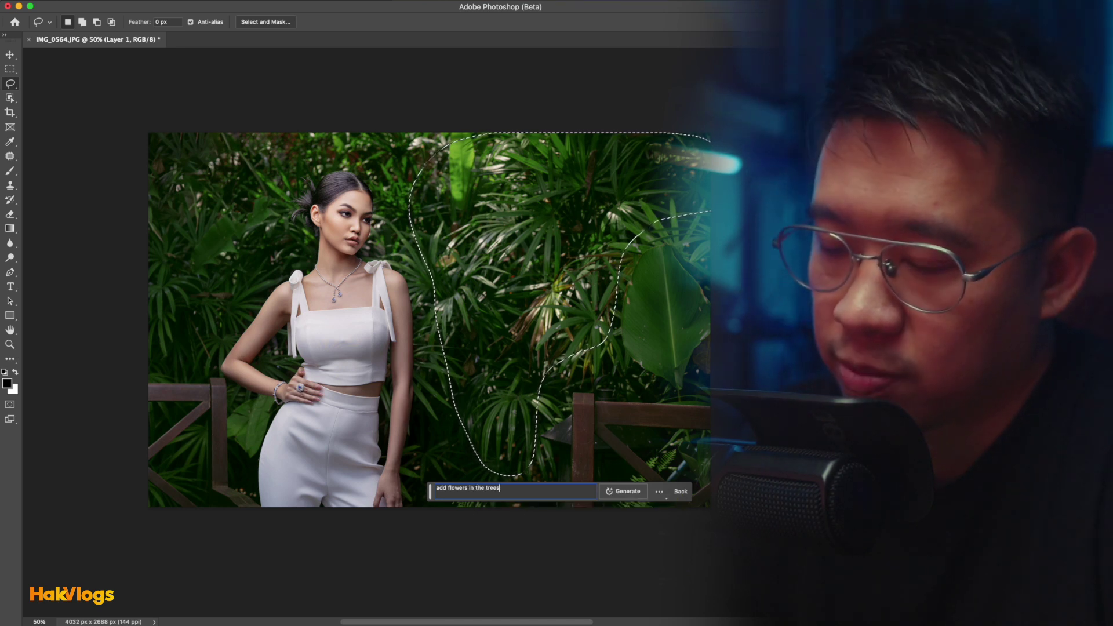
key(Return)
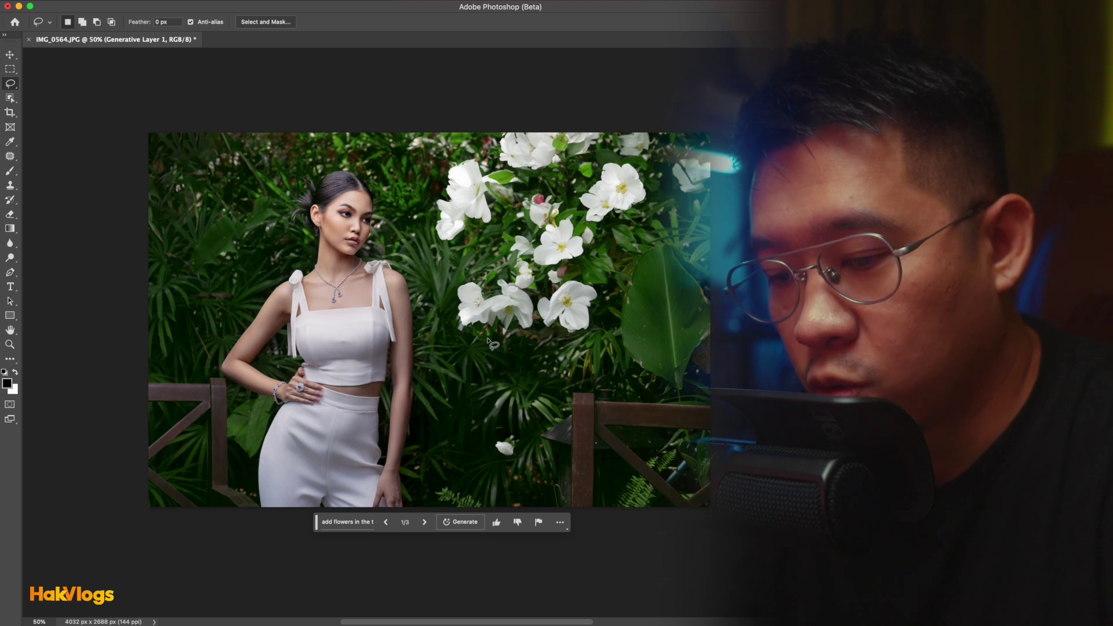
Compare the three flower variations, then close the garden portrait without saving.
click(426, 522)
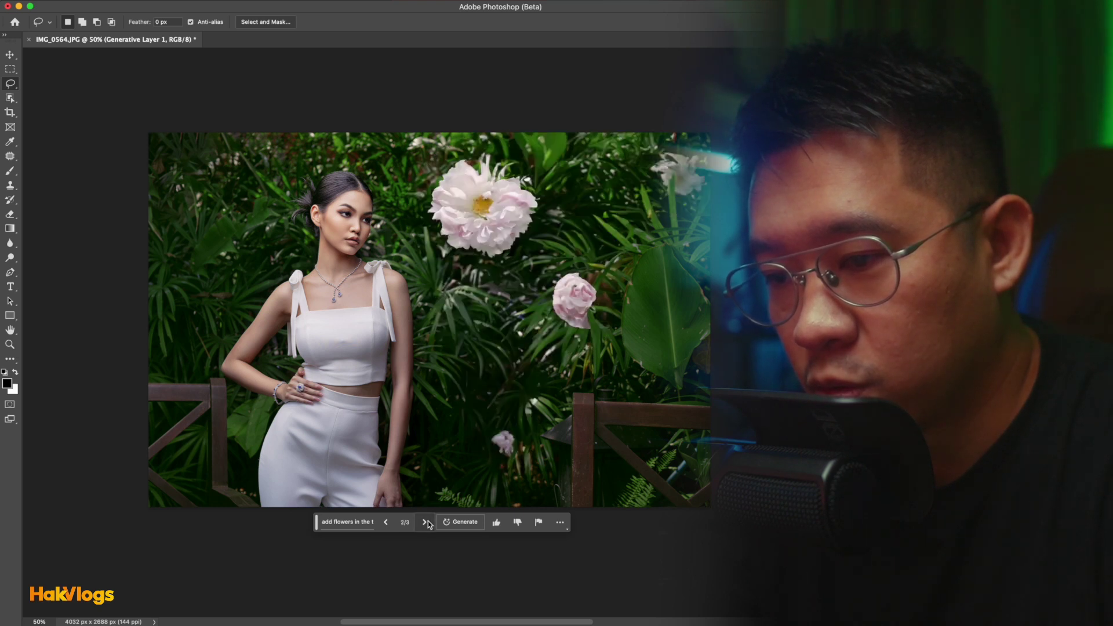
click(427, 522)
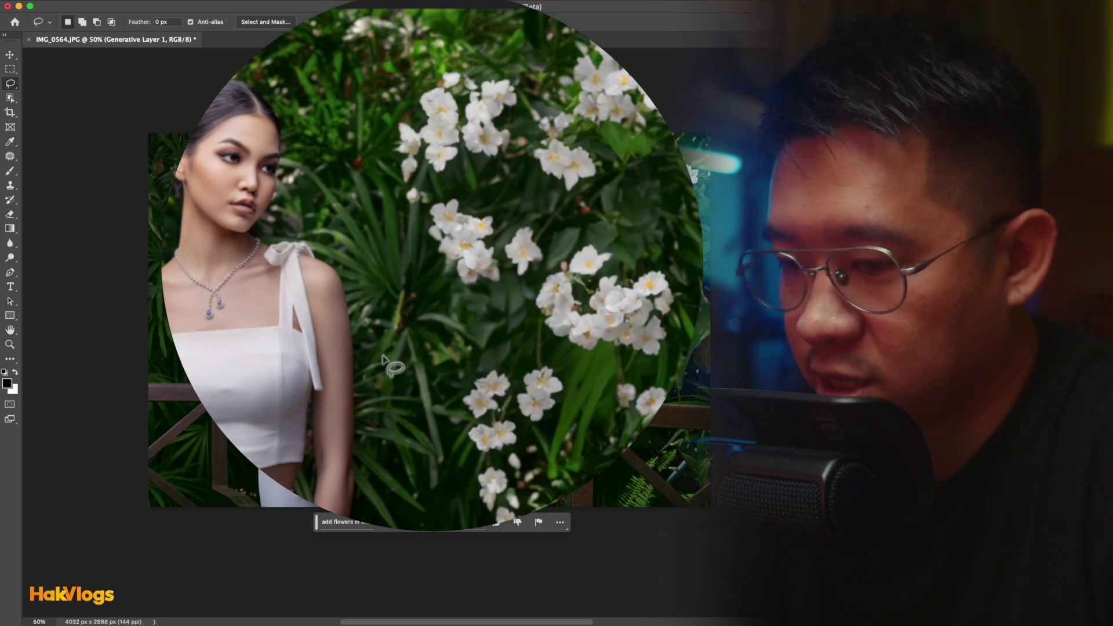
key(super+w)
click(523, 200)
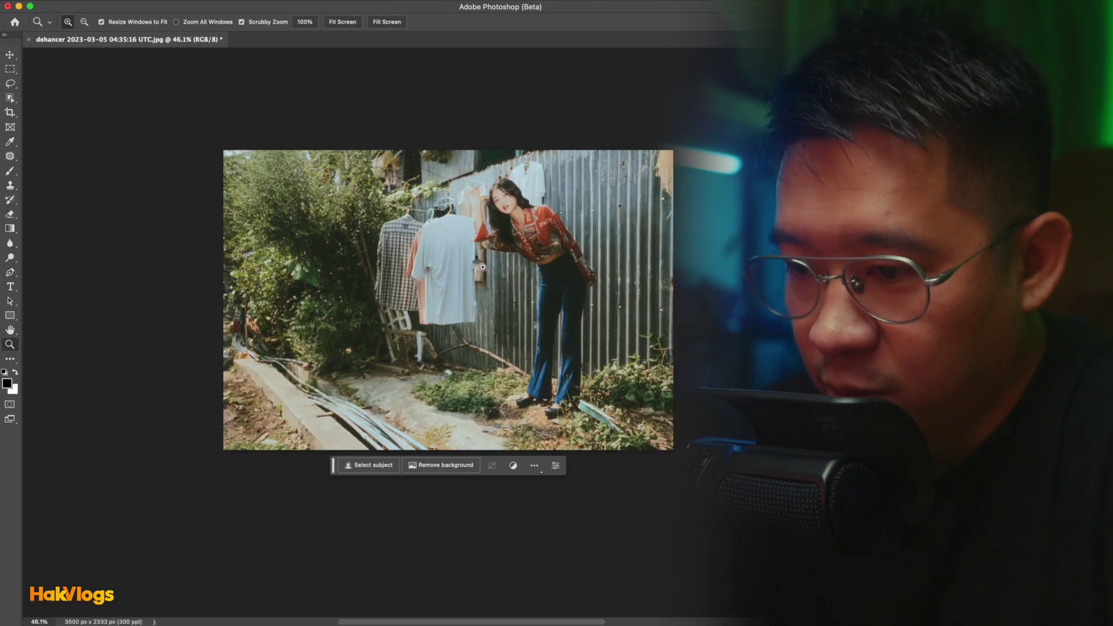
Extend the street photo's canvas far to the left with the Crop tool.
mouse_move(483, 268)
mouse_down()
mouse_move(464, 268)
mouse_move(532, 281)
mouse_up()
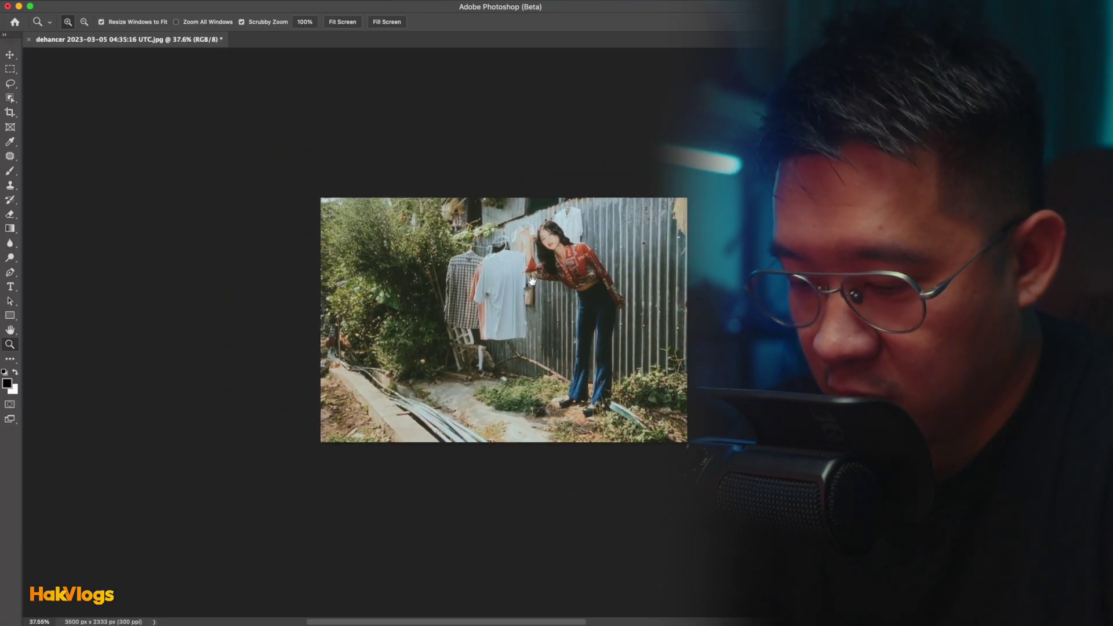
key(c)
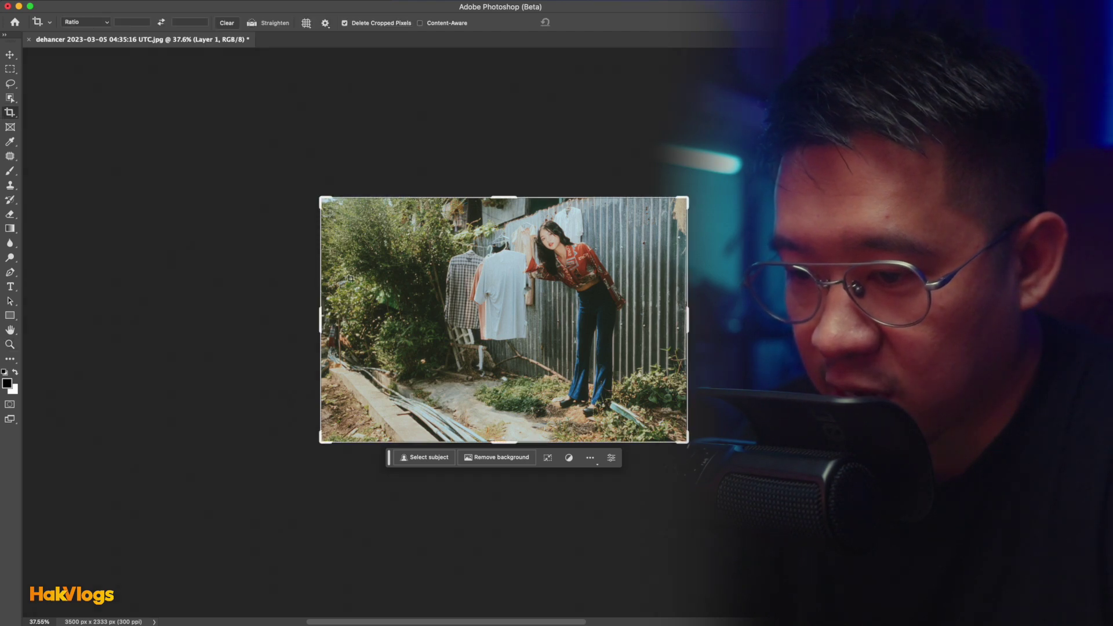
drag(328, 333, 230, 334)
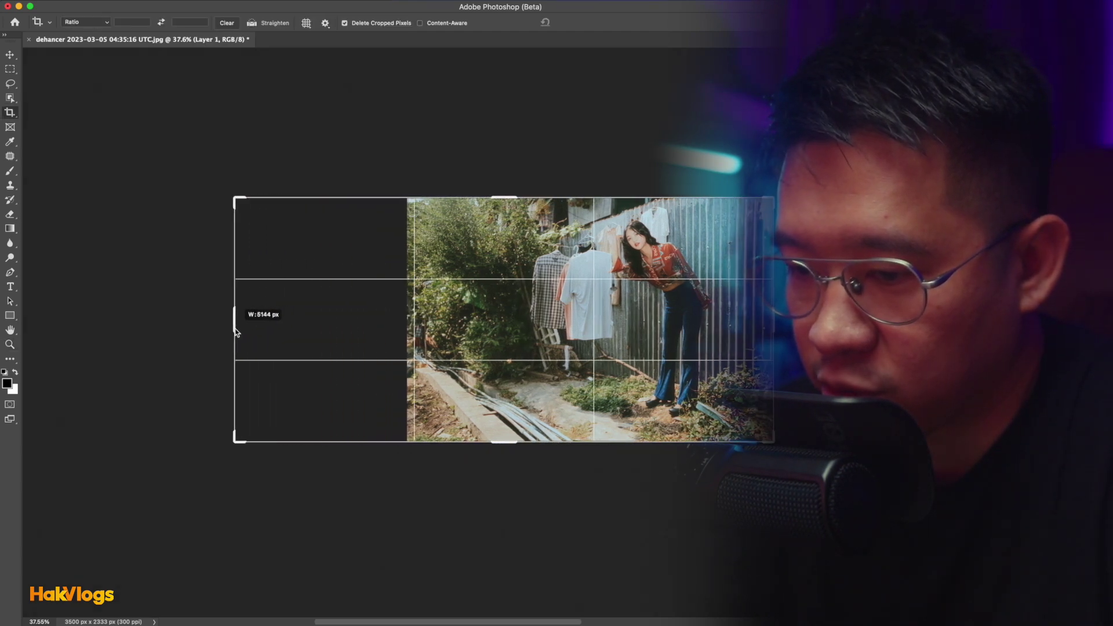
key(Return)
Select the photo, invert to the blank left area, and generate lakeside scenery with no prompt.
key(m)
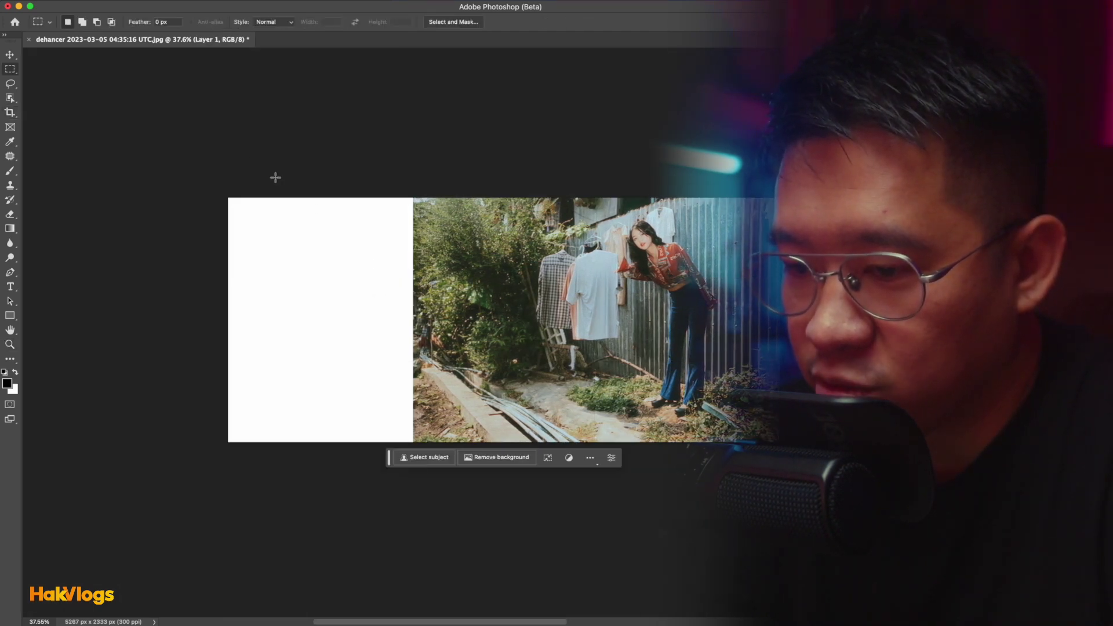
drag(222, 199, 423, 469)
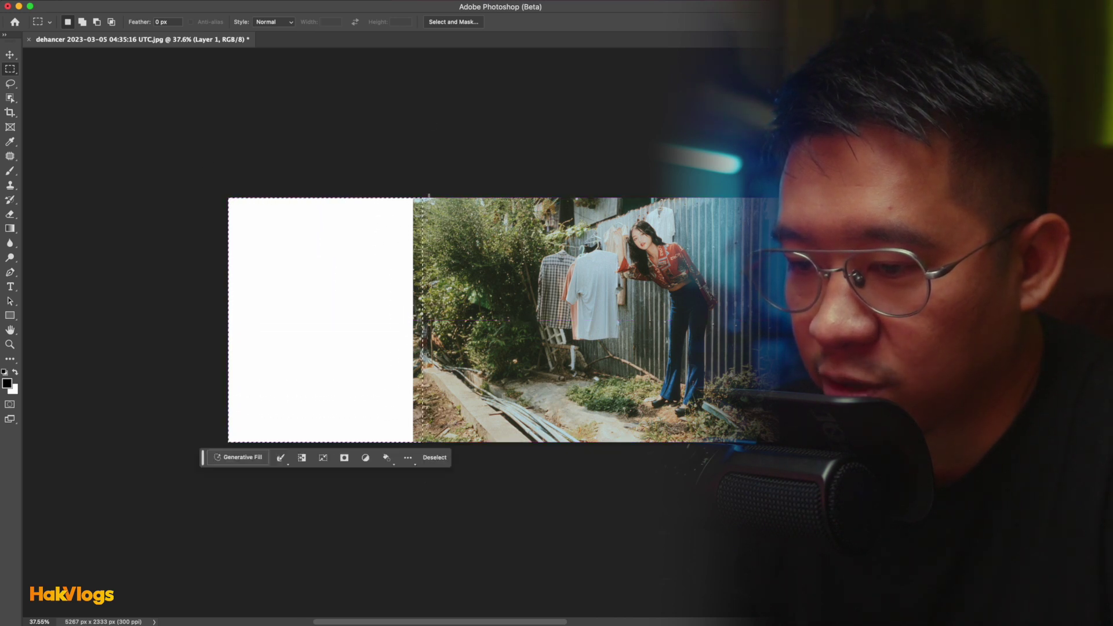
mouse_move(415, 198)
mouse_down()
mouse_move(504, 369)
mouse_move(782, 458)
mouse_up()
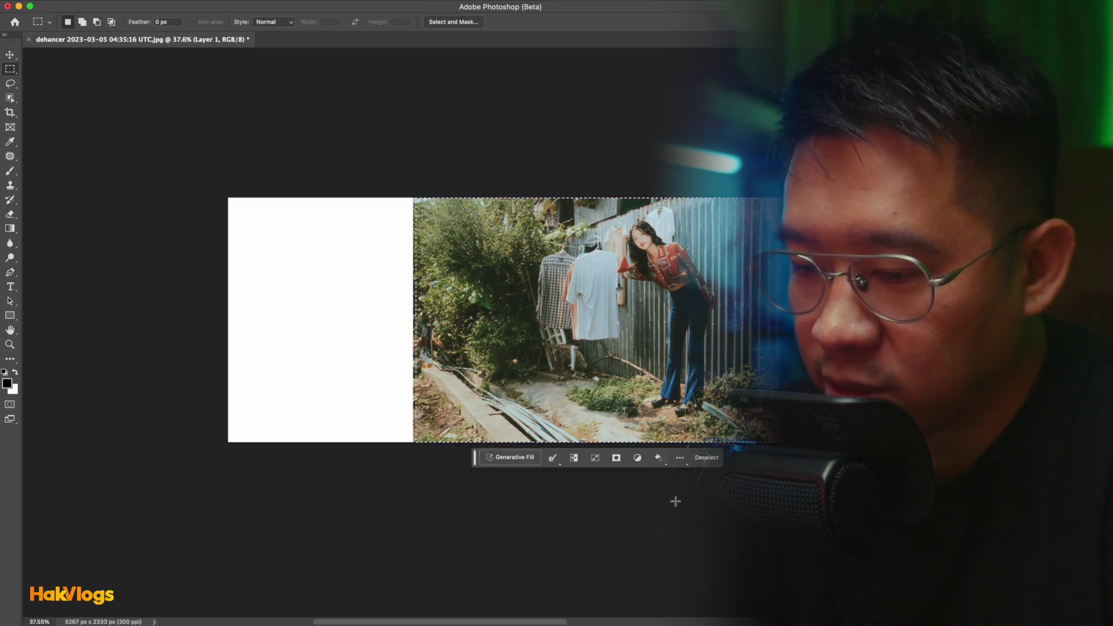
click(573, 458)
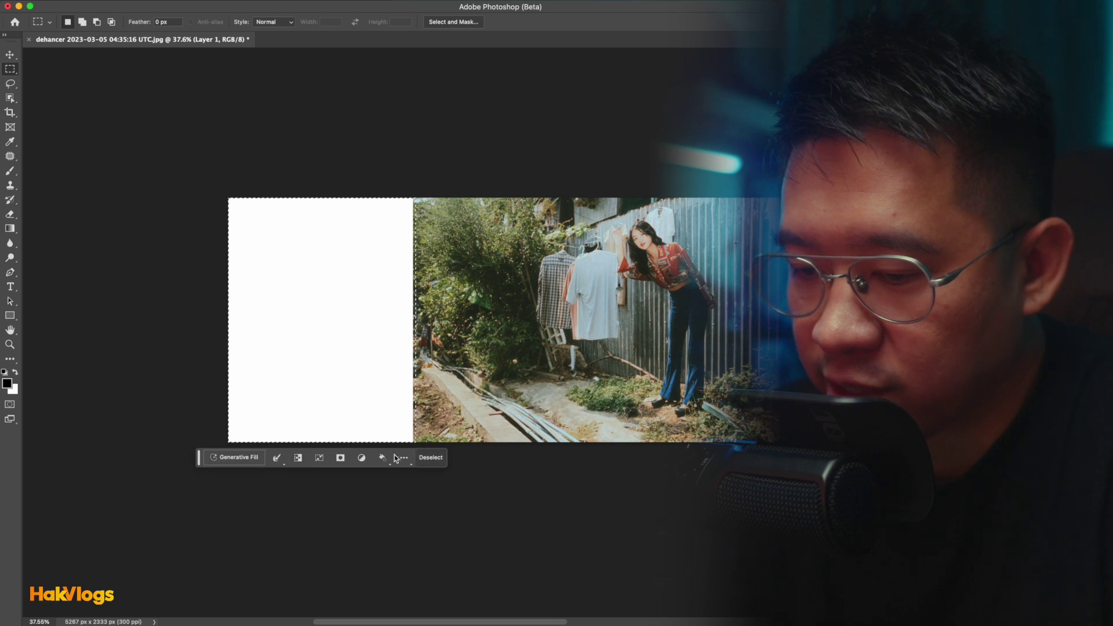
click(248, 457)
click(386, 457)
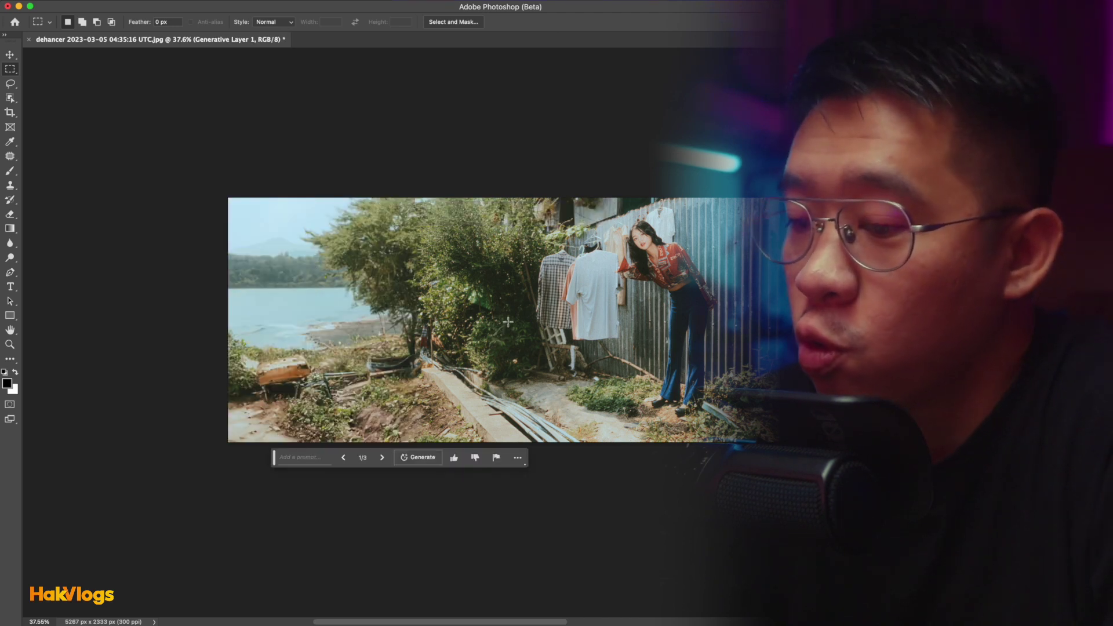
Extend the street photo's canvas upward with the Crop tool.
key(space)
drag(563, 268, 532, 347)
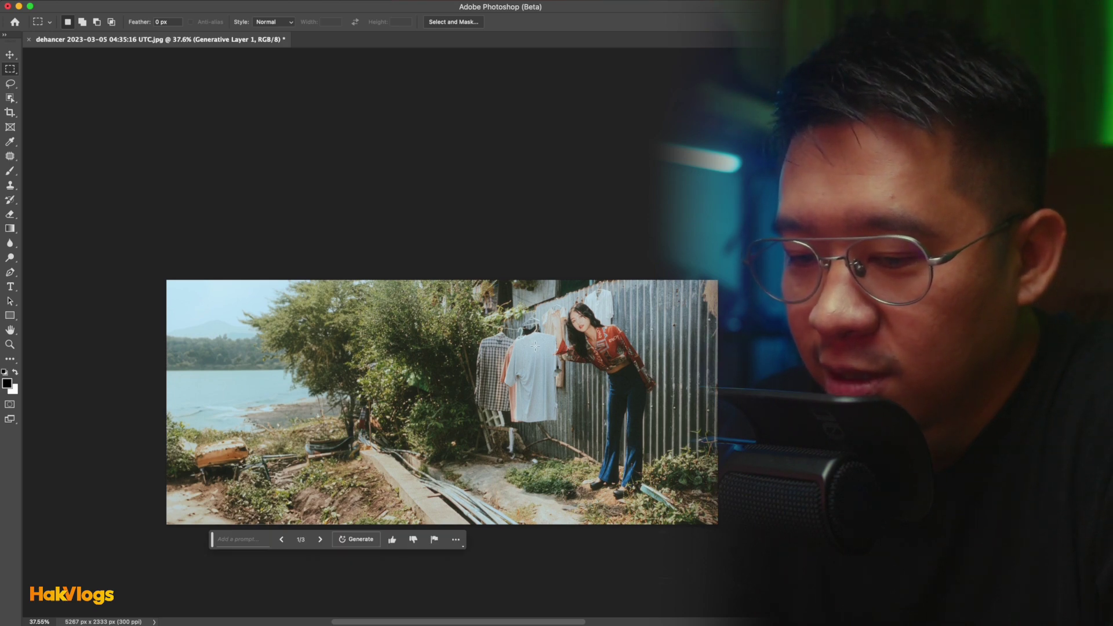
key(c)
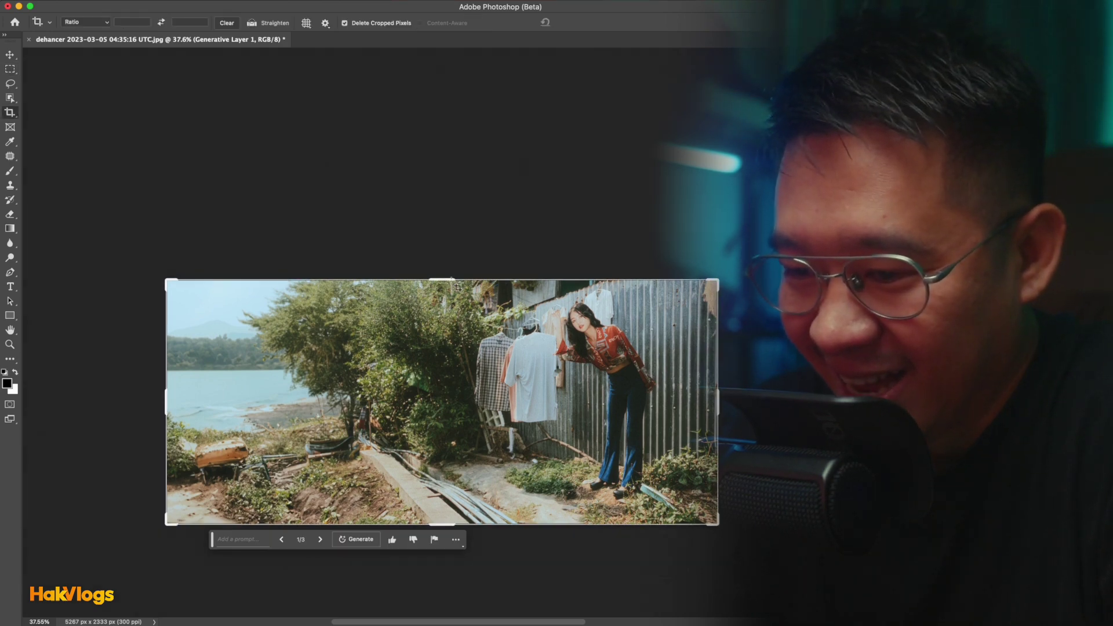
drag(451, 278, 458, 219)
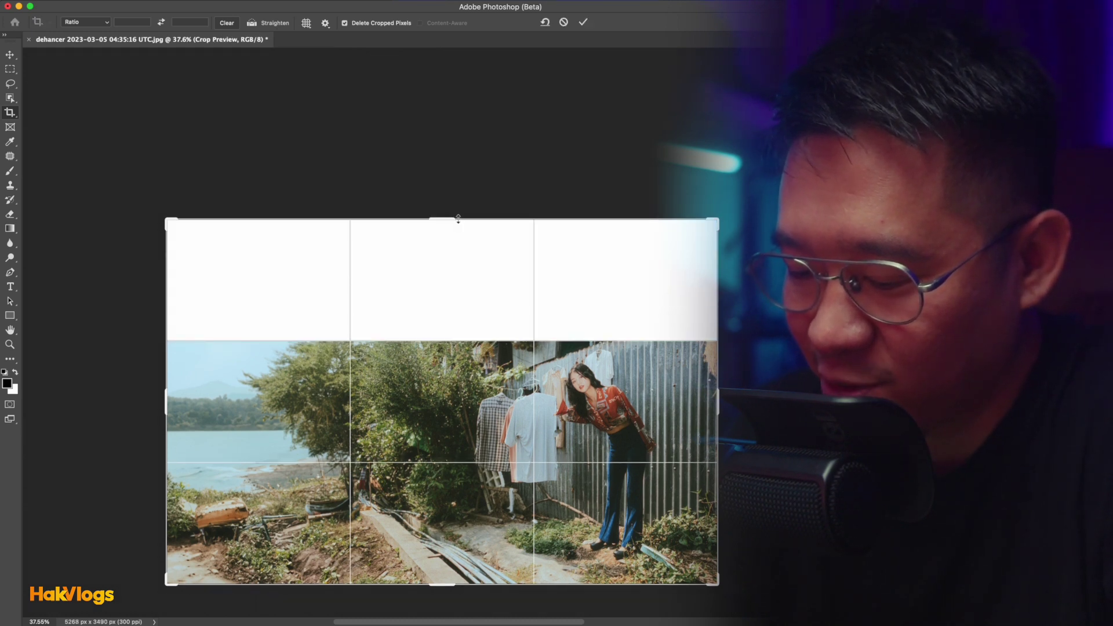
key(Return)
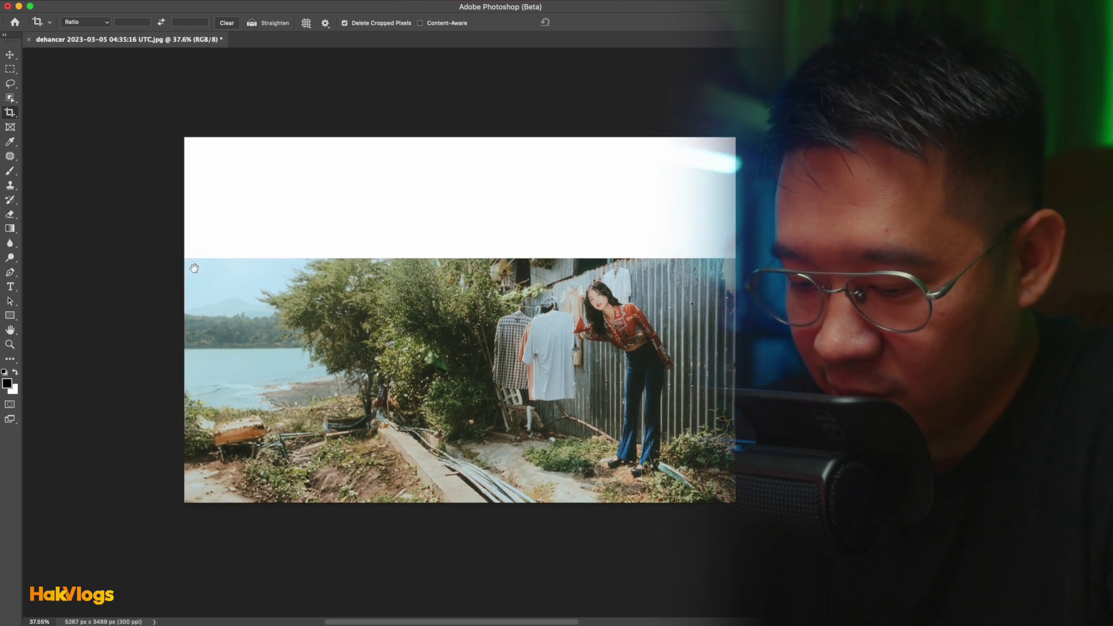
Select the photo, invert to the blank top strip, and generate content with no prompt.
key(m)
mouse_move(185, 264)
mouse_down()
mouse_move(424, 334)
mouse_move(681, 513)
mouse_up()
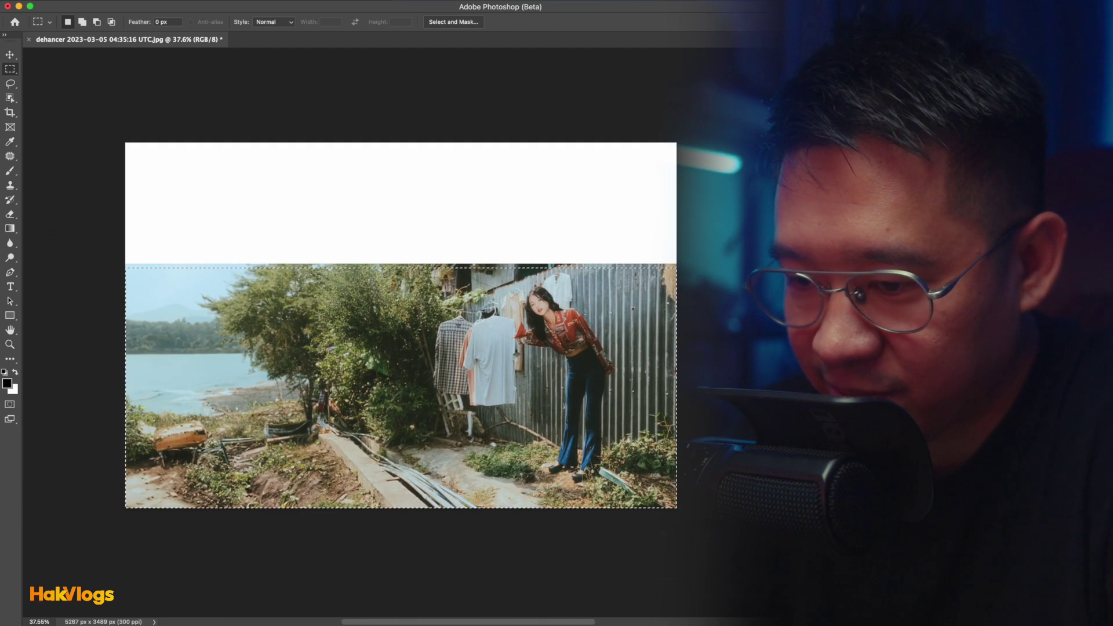
click(409, 528)
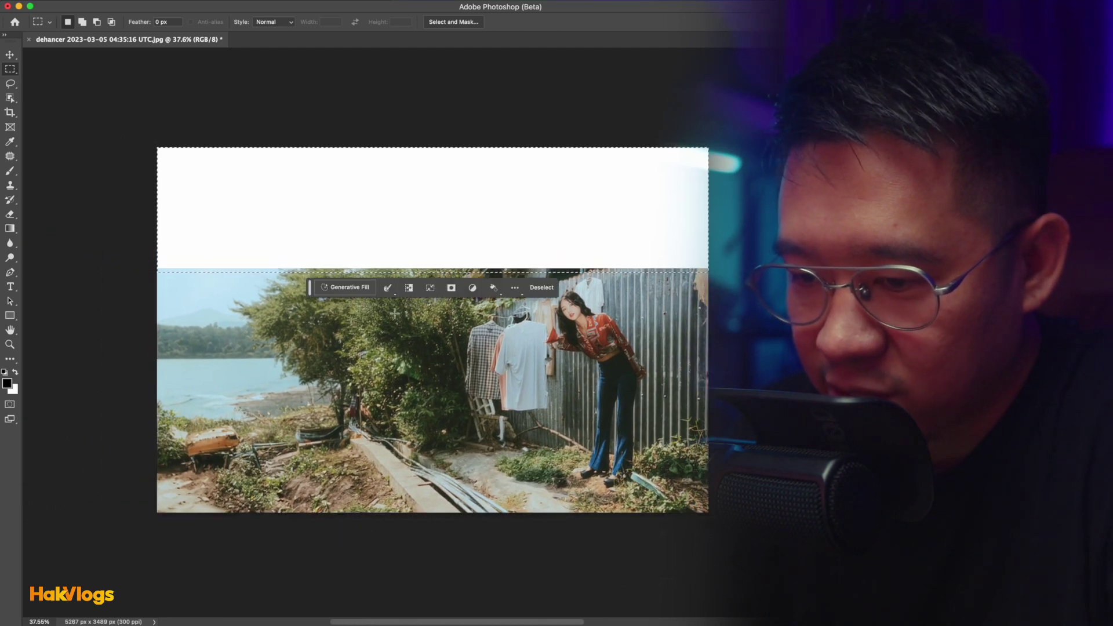
click(359, 288)
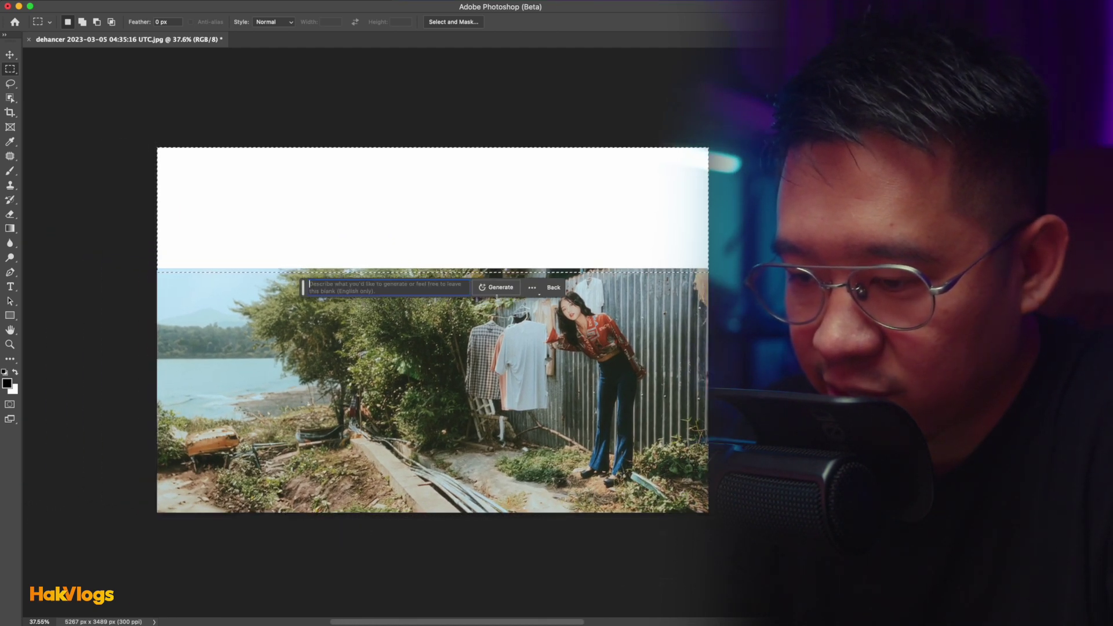
click(500, 290)
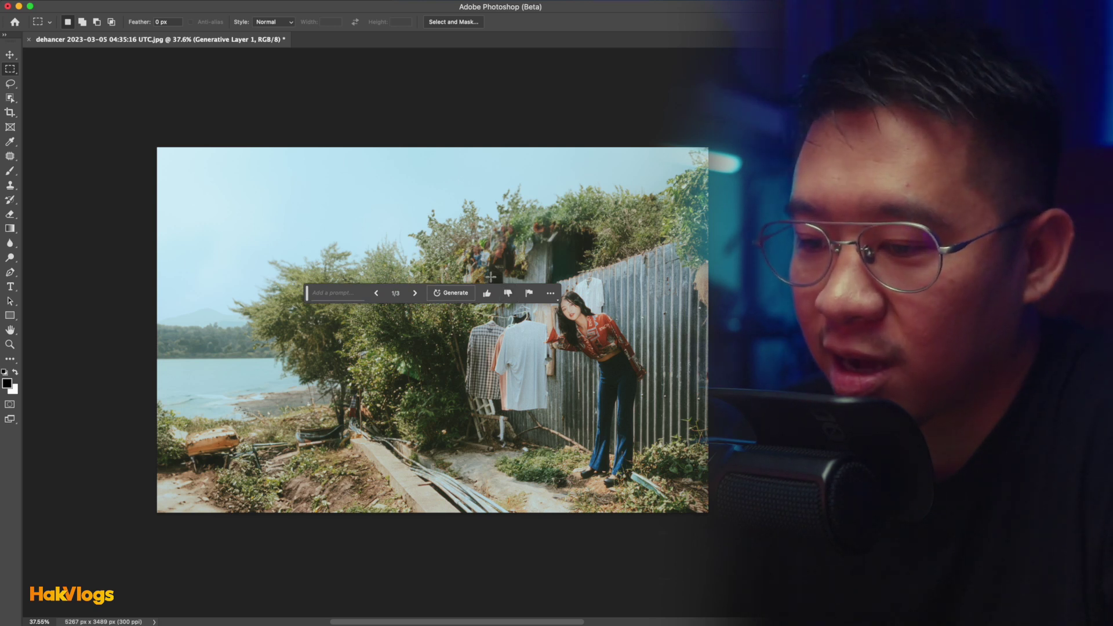
Browse the sky variations and keep 2/3, showing a building above the fence.
click(413, 294)
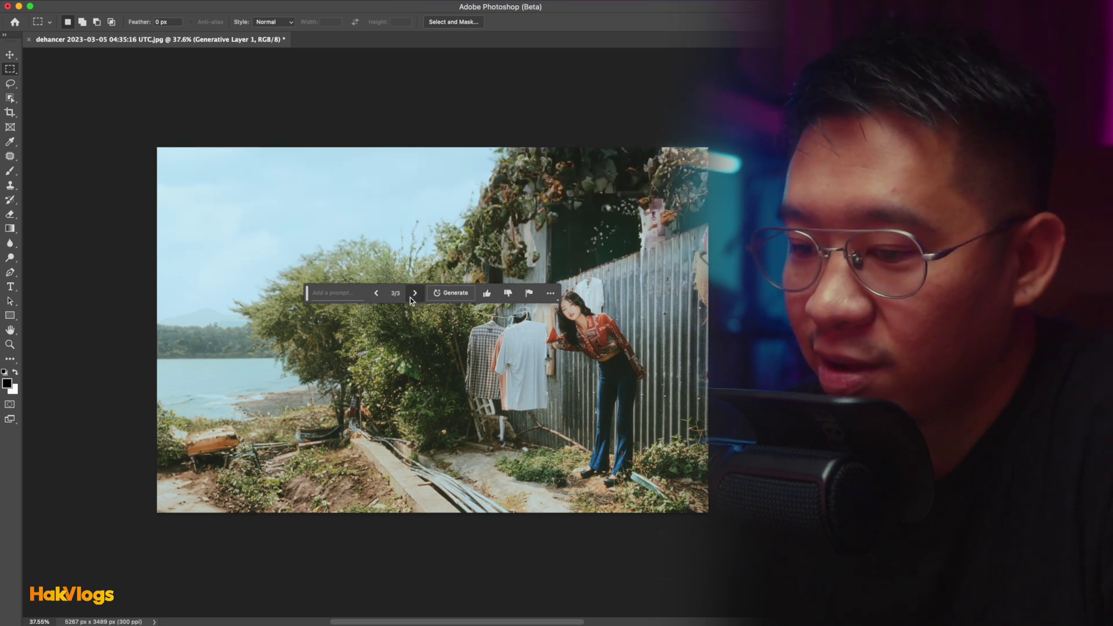
click(377, 295)
click(382, 297)
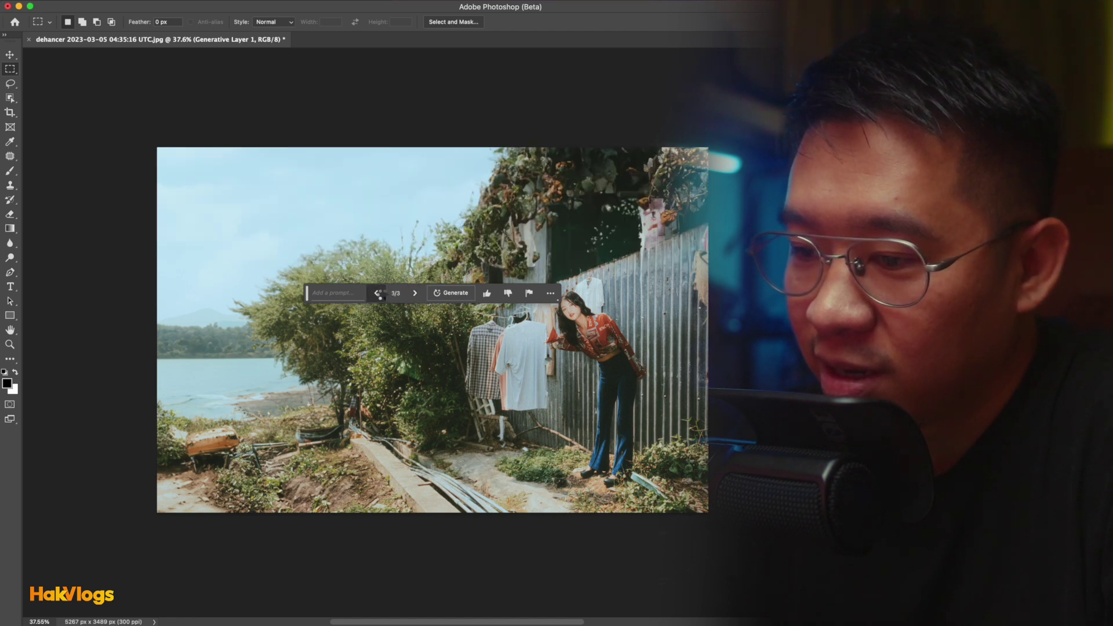
drag(508, 215, 548, 187)
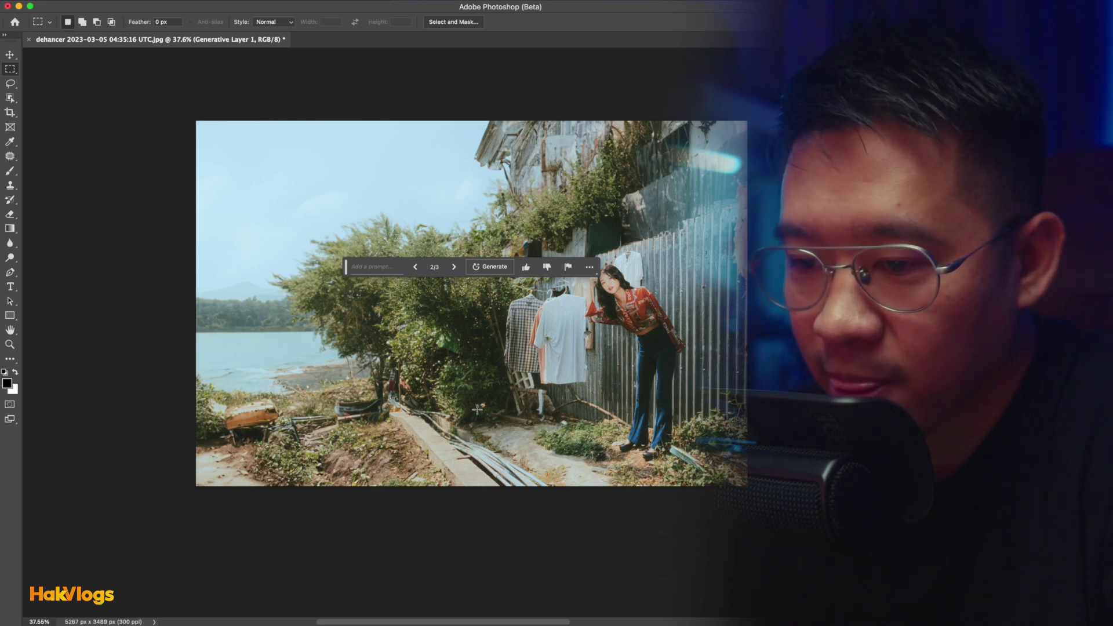
Zoom out and extend the canvas further up and to the left.
key(z)
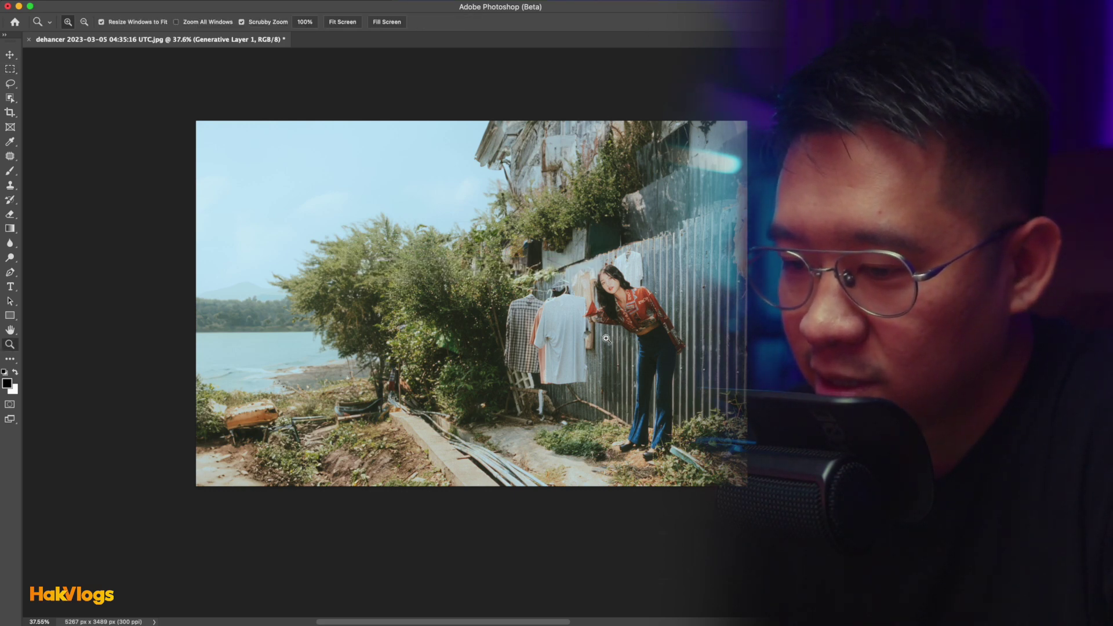
drag(611, 372, 604, 374)
key(c)
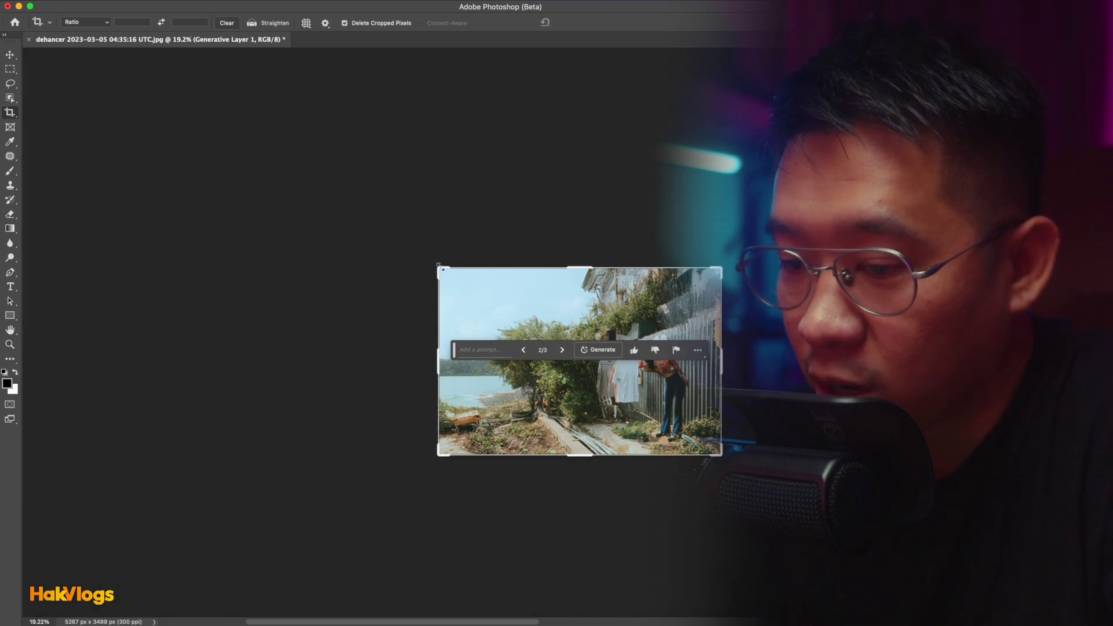
drag(439, 265, 340, 202)
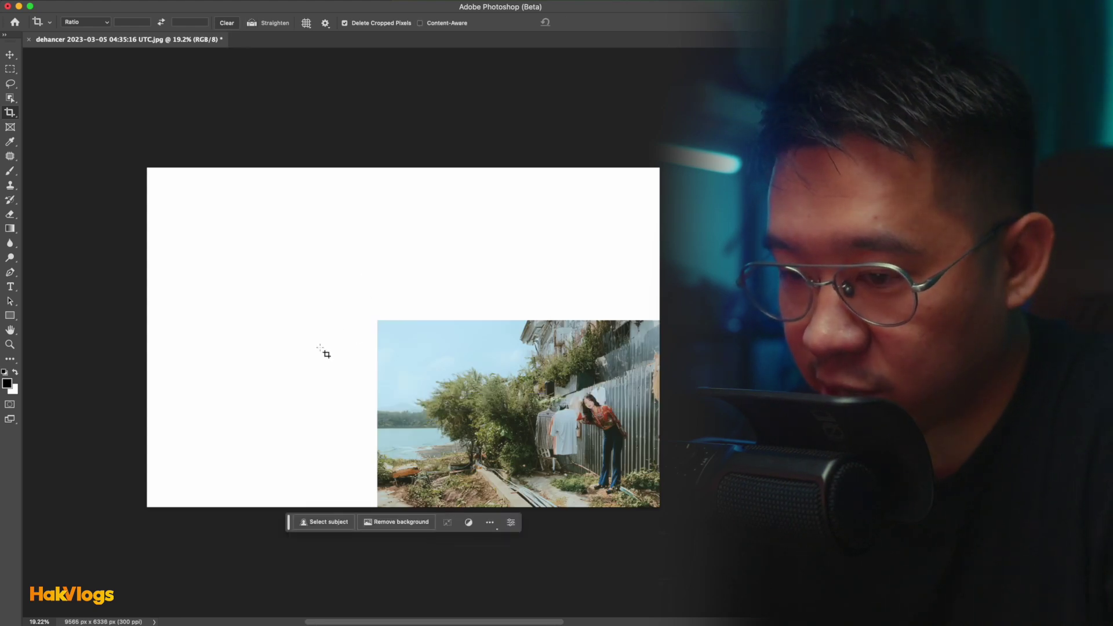
Select the photo, invert to the empty canvas, and generate sky, lake and building.
key(m)
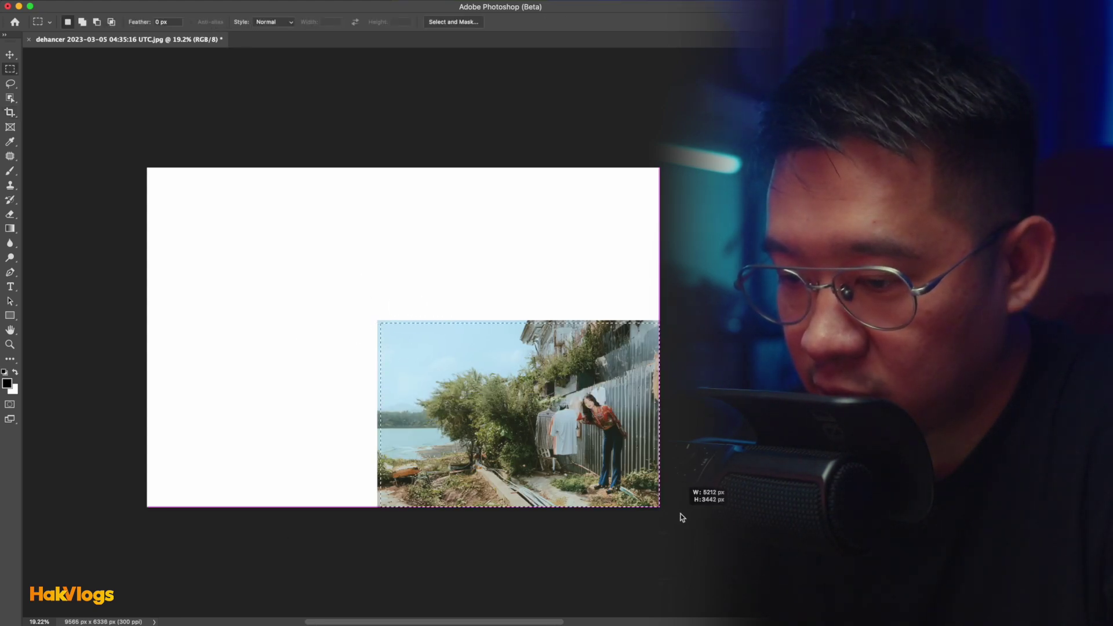
drag(531, 407, 666, 513)
click(495, 522)
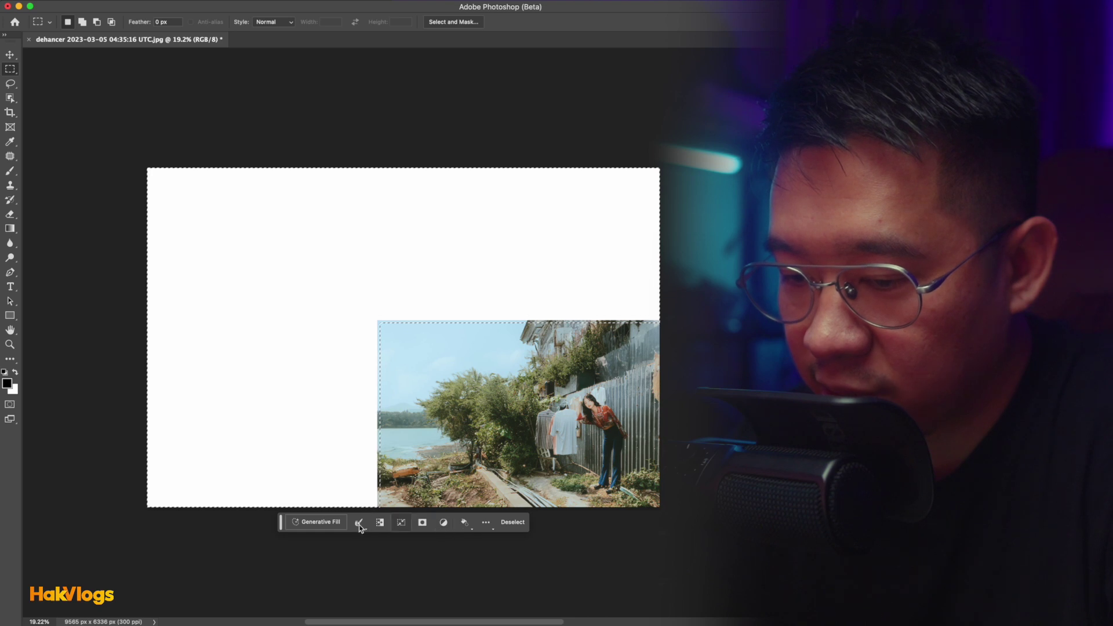
click(313, 522)
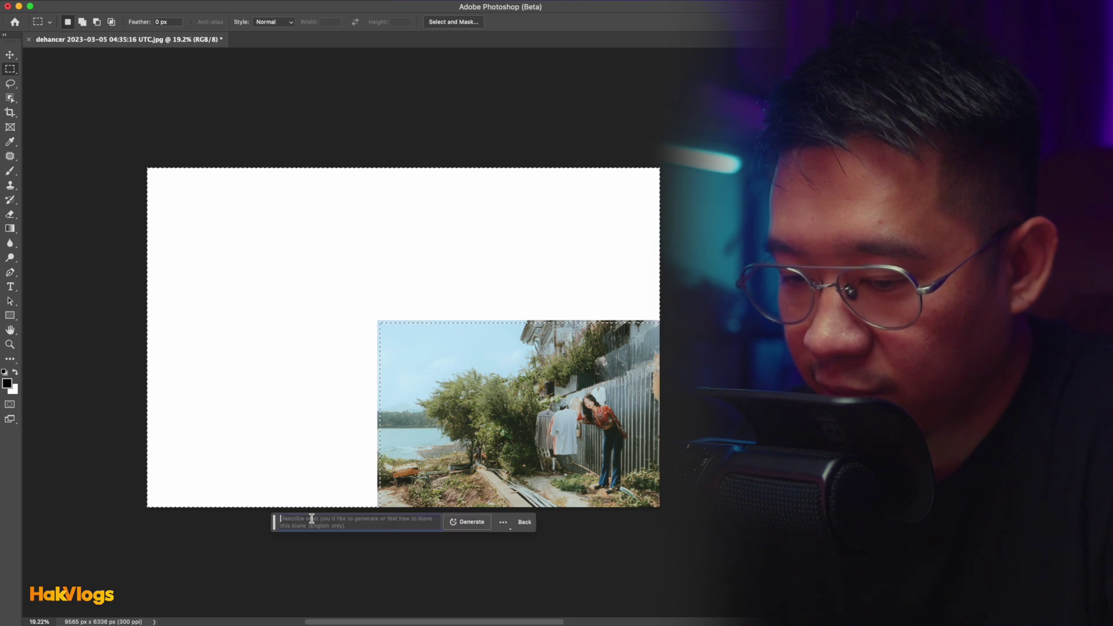
click(467, 522)
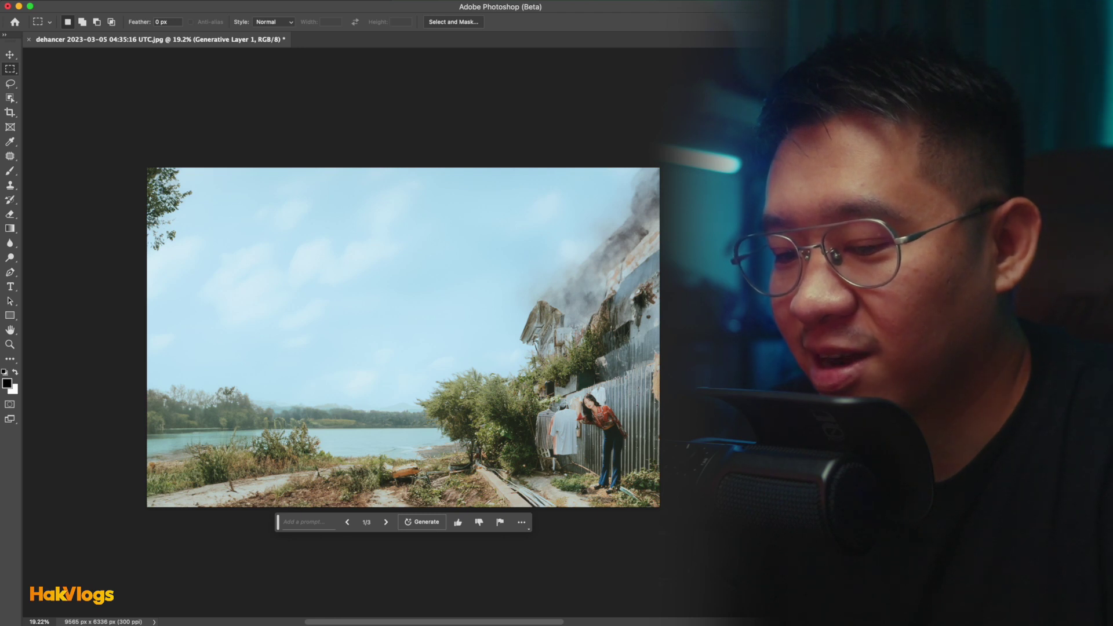
Step through the generated variations to compare them.
click(385, 526)
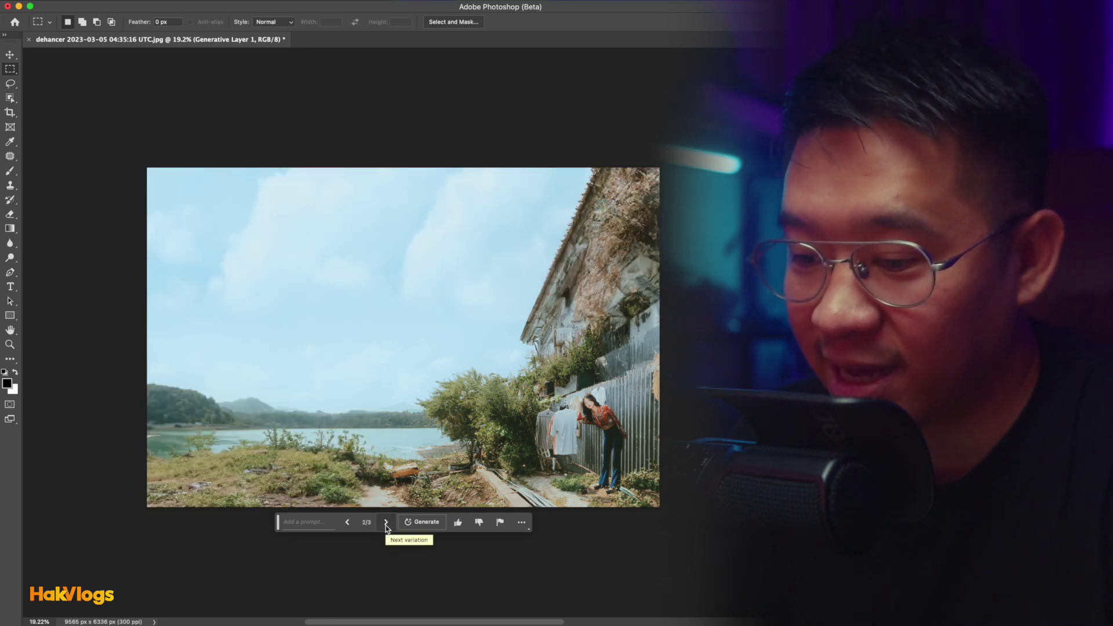
click(386, 525)
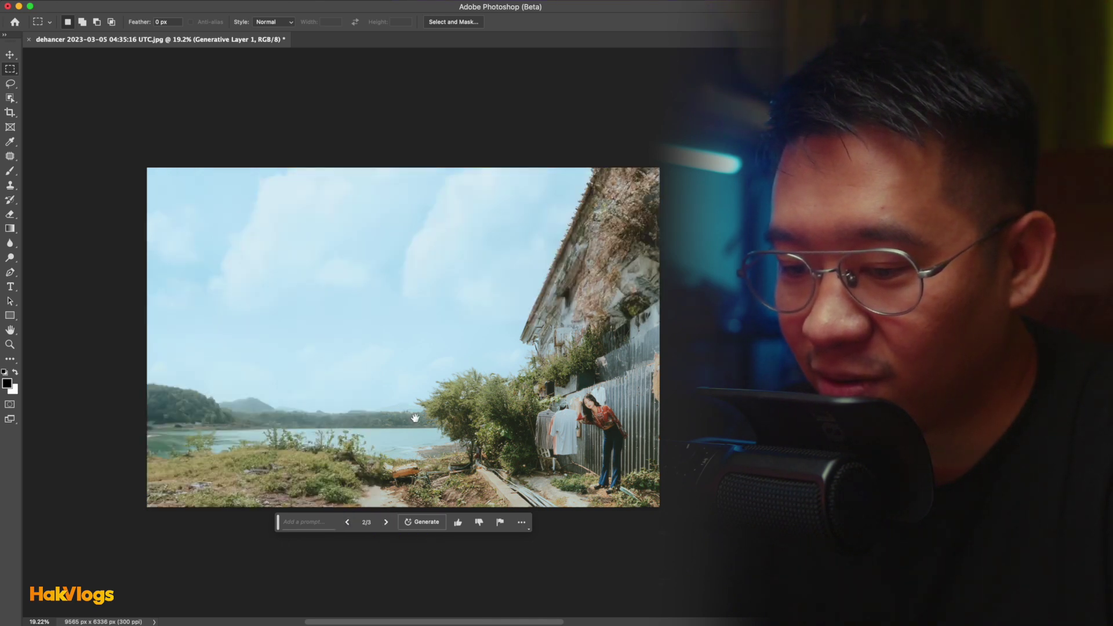
scroll(403, 406, down, 3)
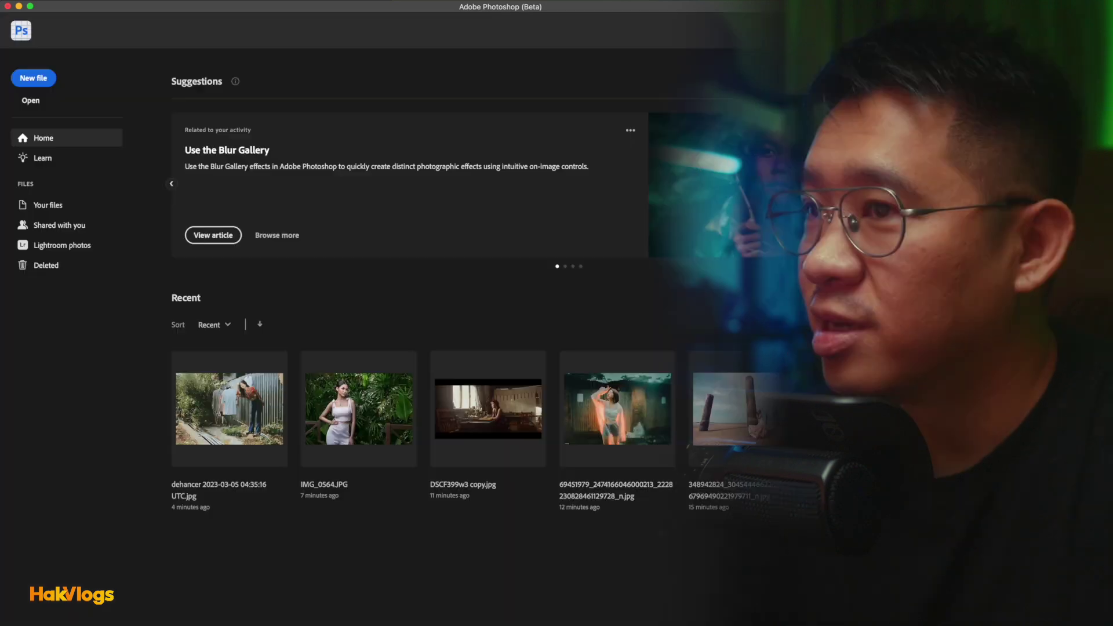
Open the clothesline portrait and crop-extend its canvas to 5574 x 3716 px.
drag(392, 217, 400, 246)
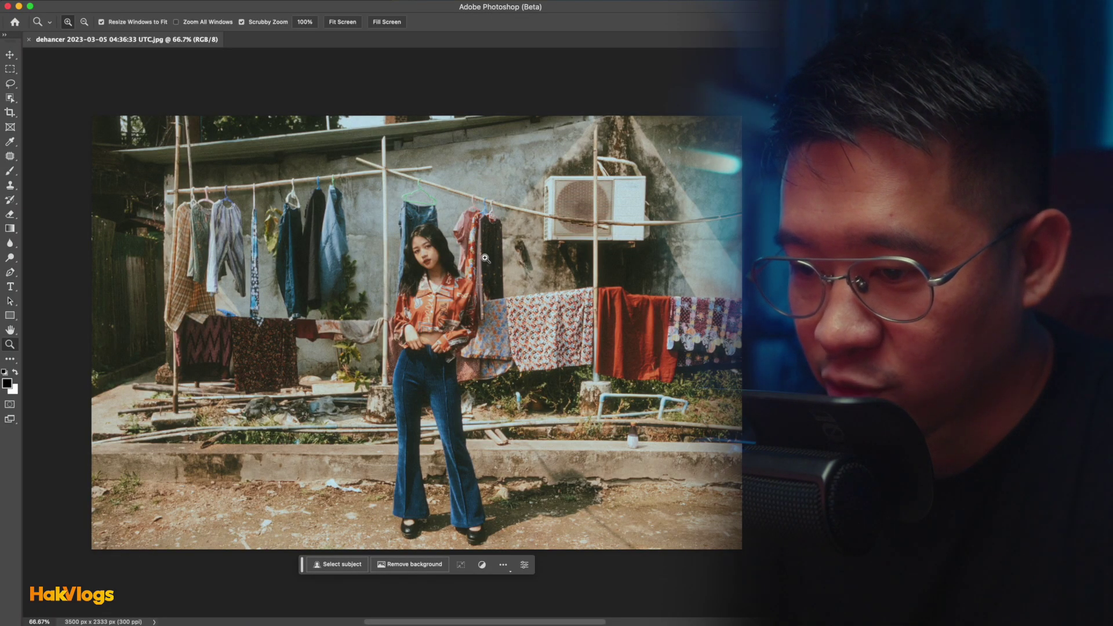
drag(485, 258, 463, 252)
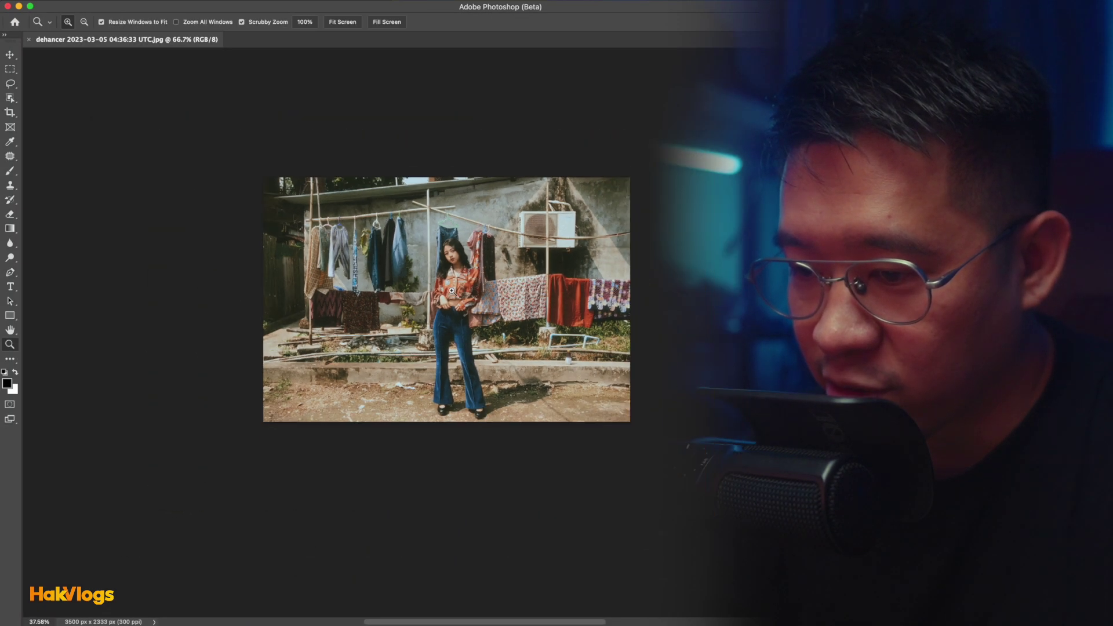
key(c)
click(452, 190)
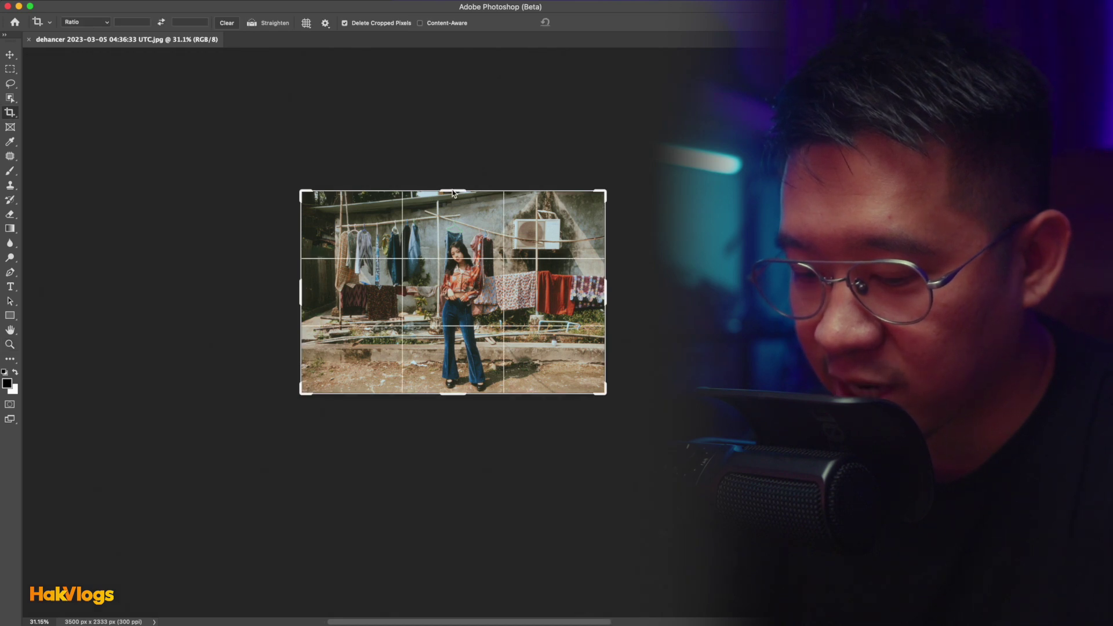
drag(453, 192, 458, 131)
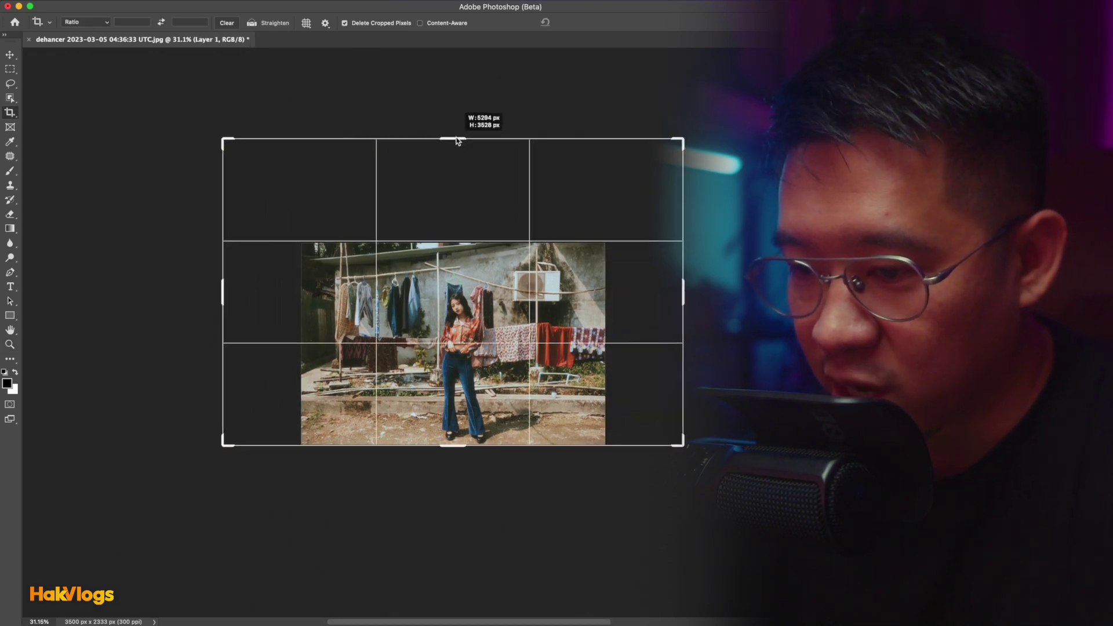
key(Return)
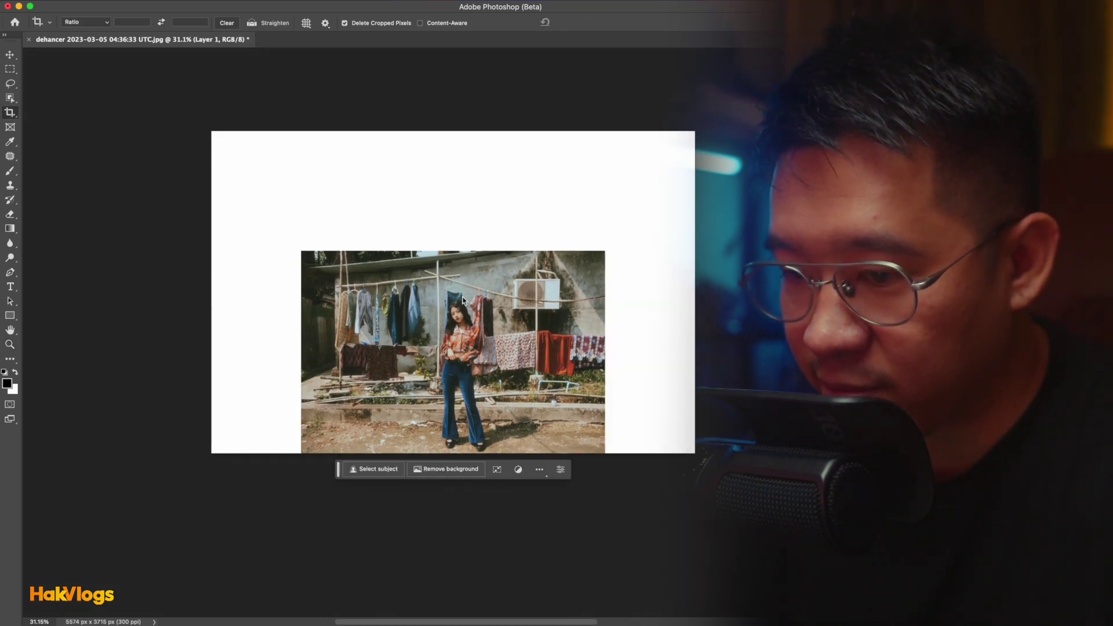
Select the original photo, invert to the blank border, and generate trees and a house.
key(m)
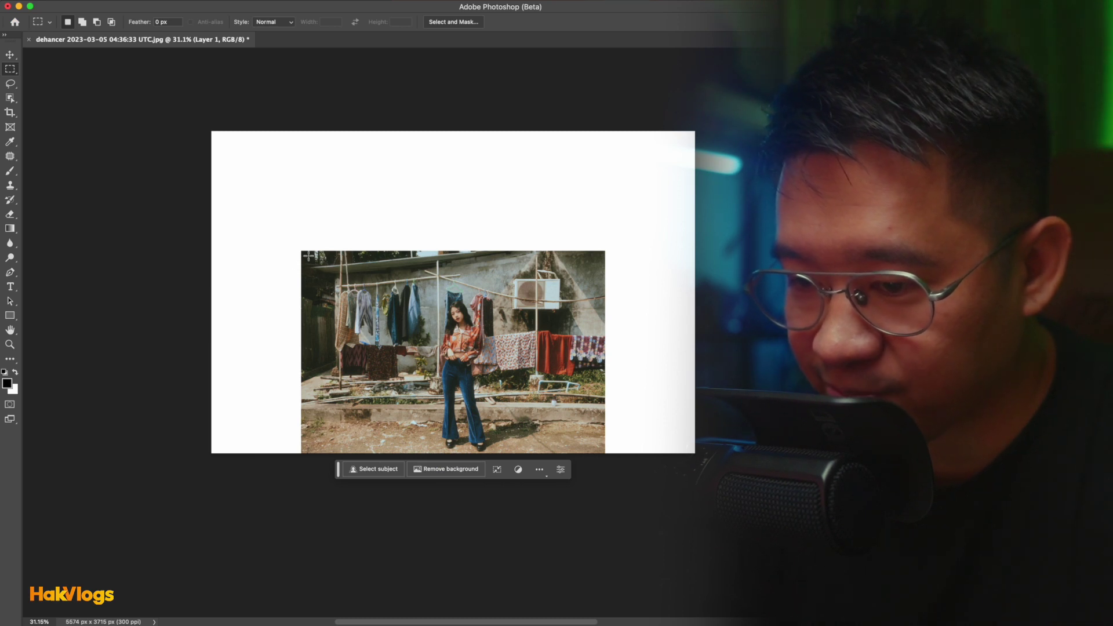
drag(309, 255, 400, 338)
drag(597, 506, 572, 480)
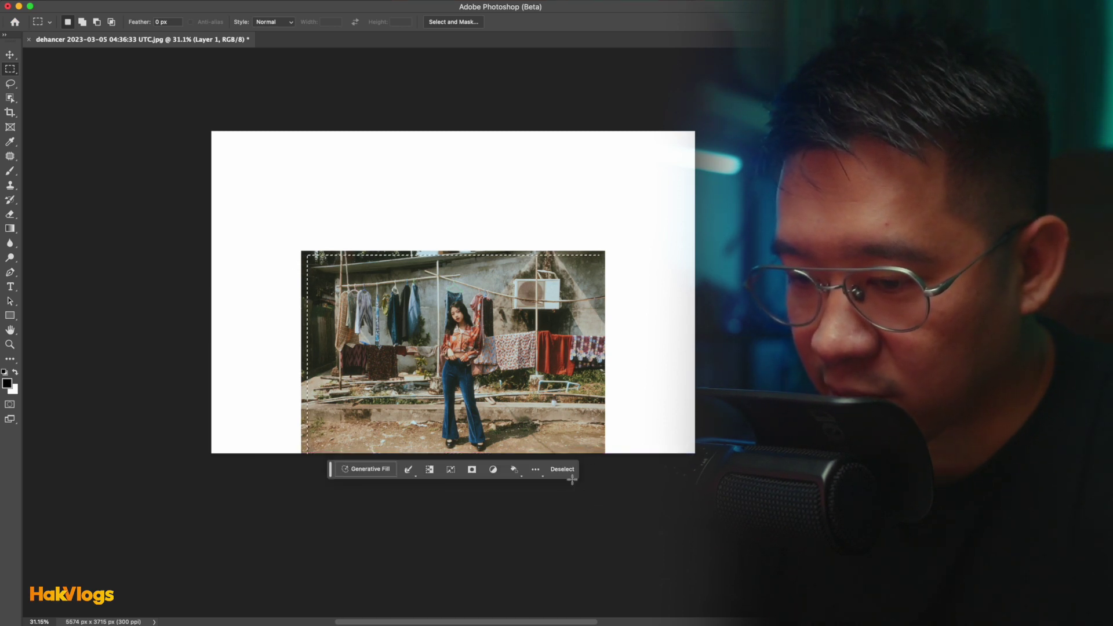
click(434, 470)
click(366, 469)
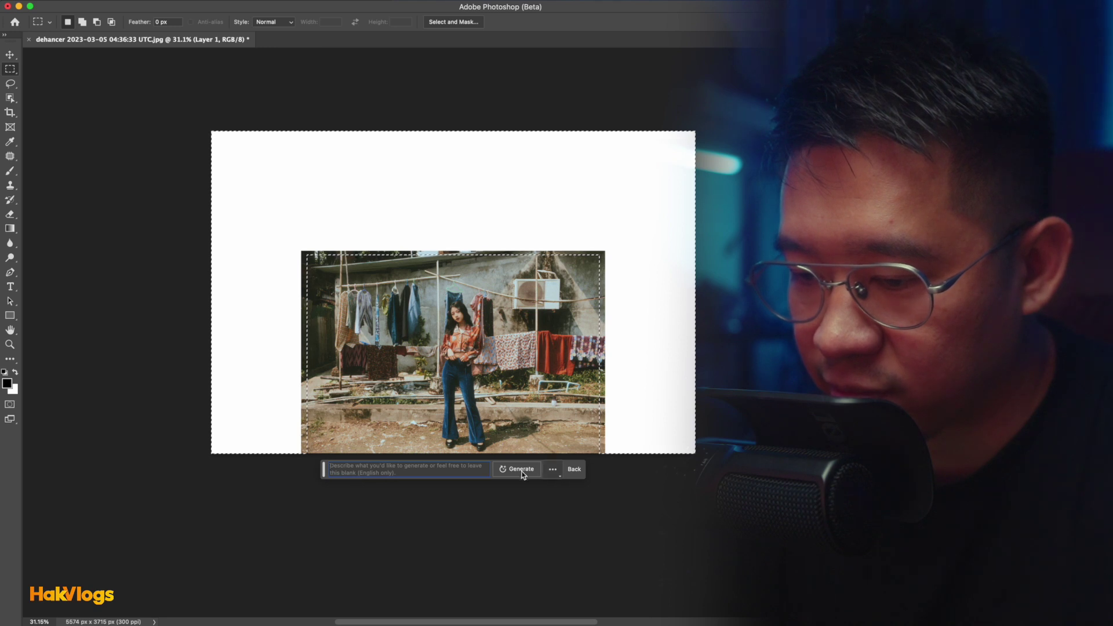
click(522, 470)
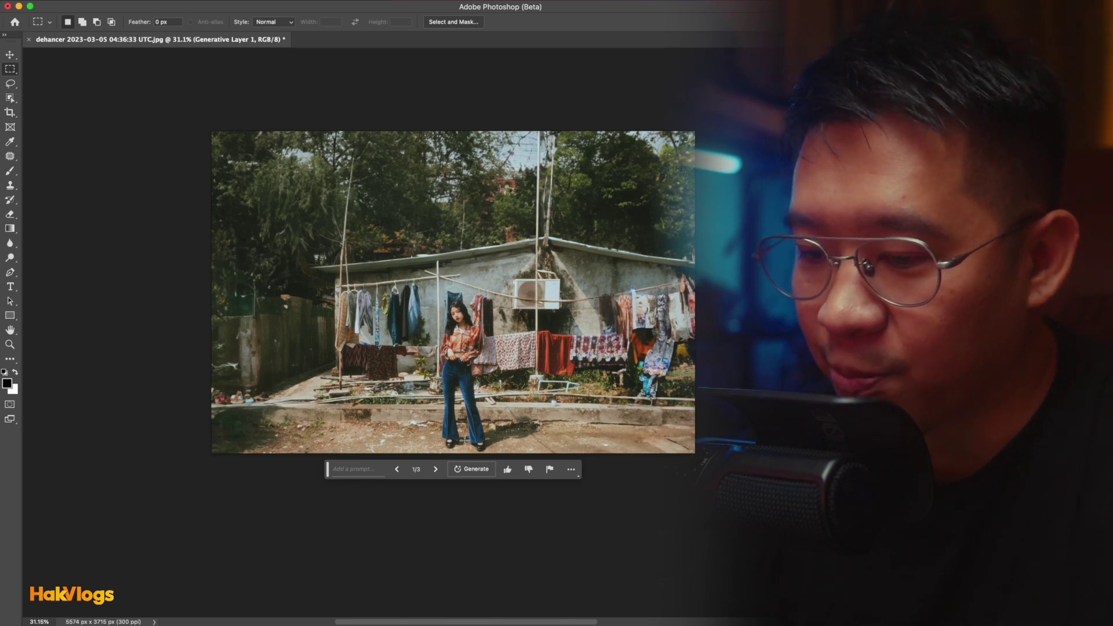
Keep variation 3/3 with wooden fence and tall trees, compare with the original, inspect at 50%.
click(438, 469)
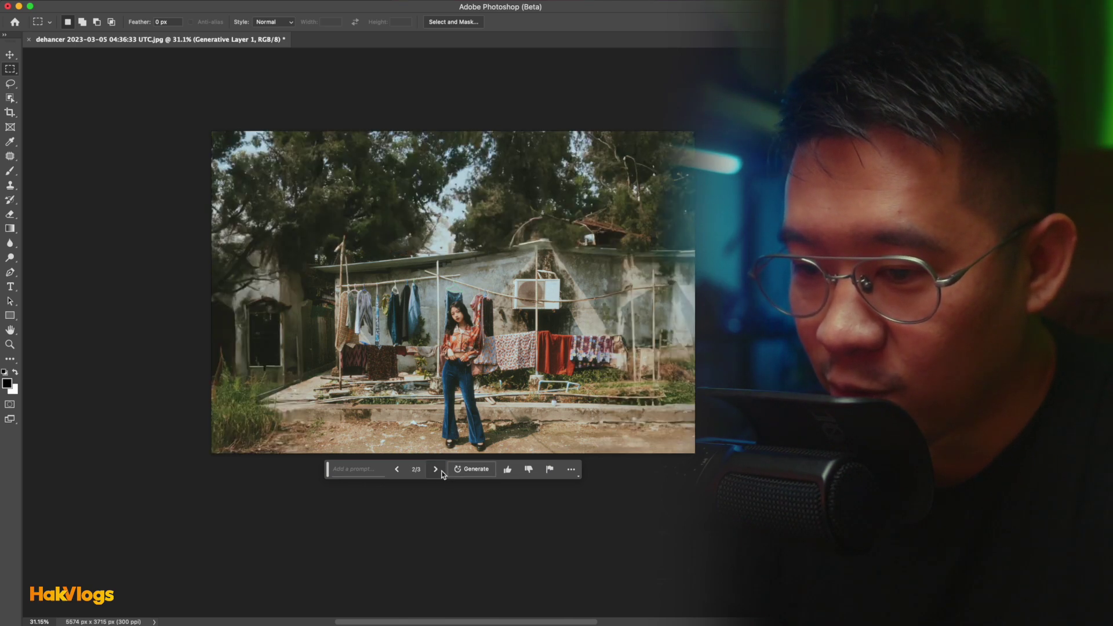
click(436, 470)
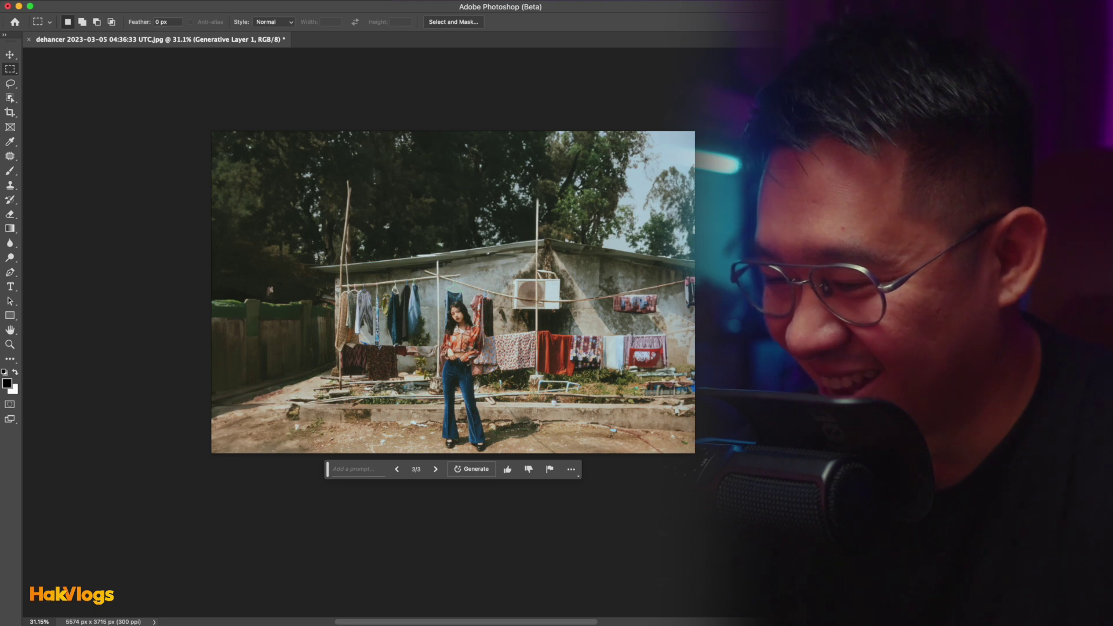
key(ctrl+comma)
key(ctrl+comma)
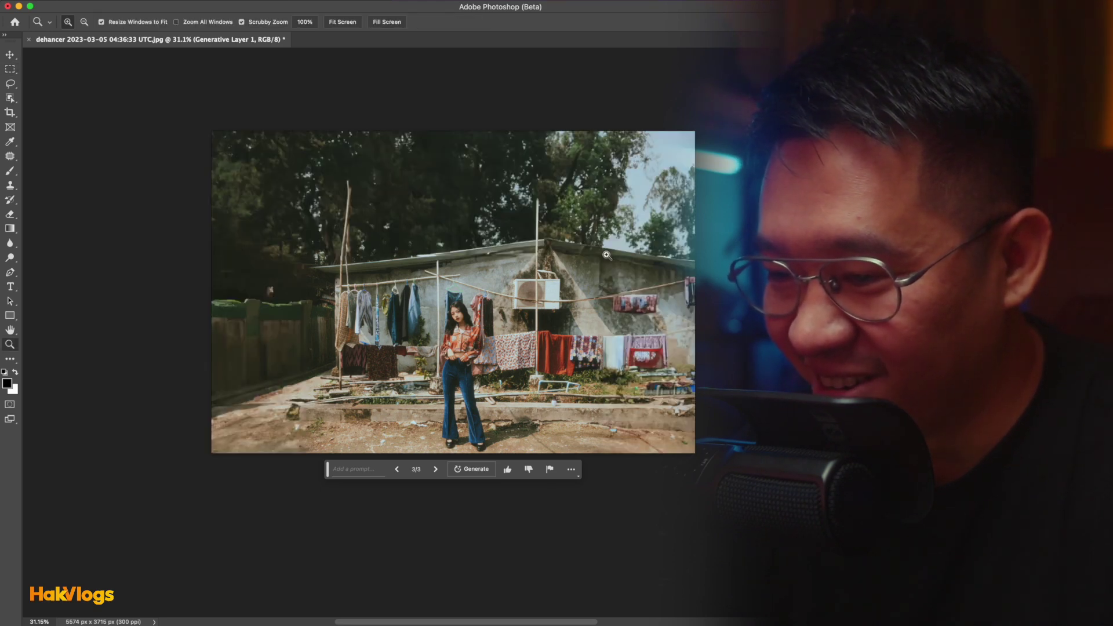
drag(605, 254, 666, 238)
key(ctrl+d)
key(ctrl+plus)
key(ctrl+plus)
key(ctrl+plus)
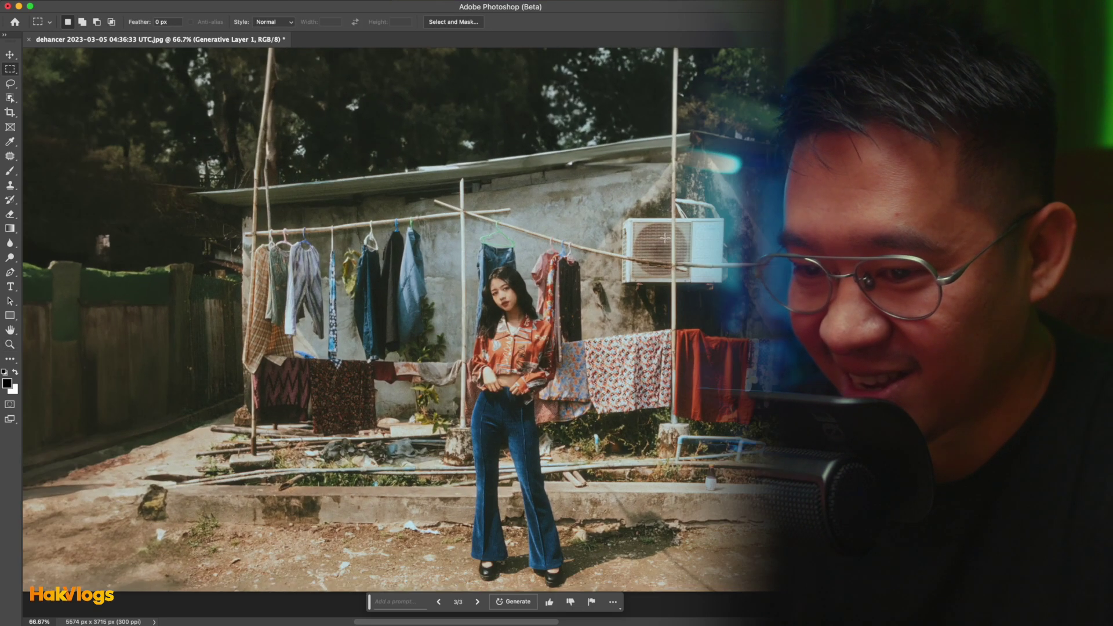
key(ctrl+minus)
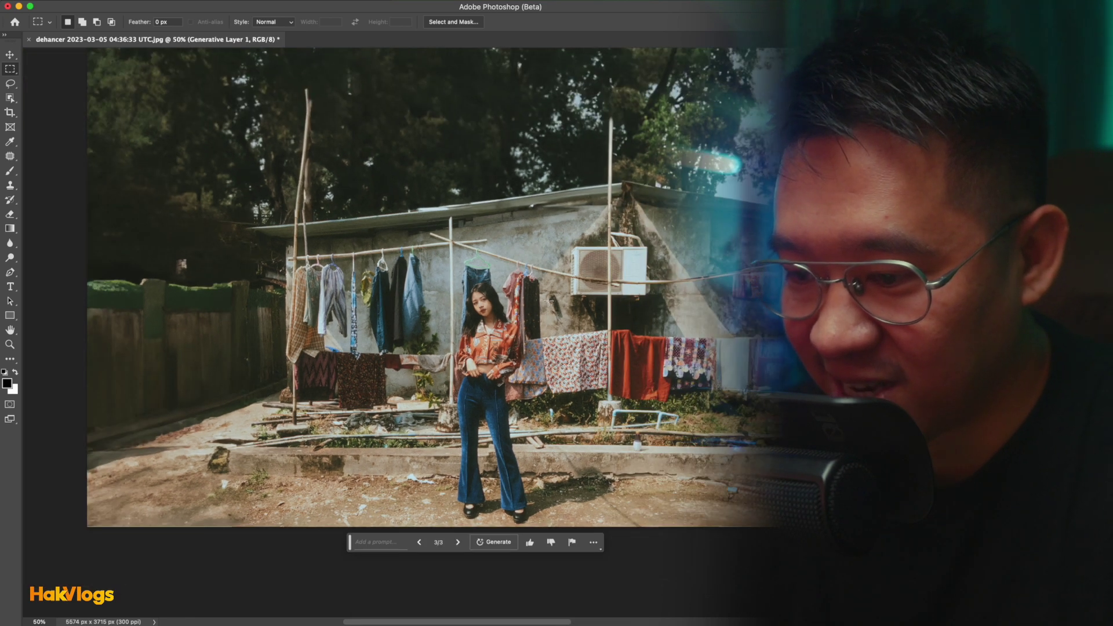
drag(549, 301, 629, 328)
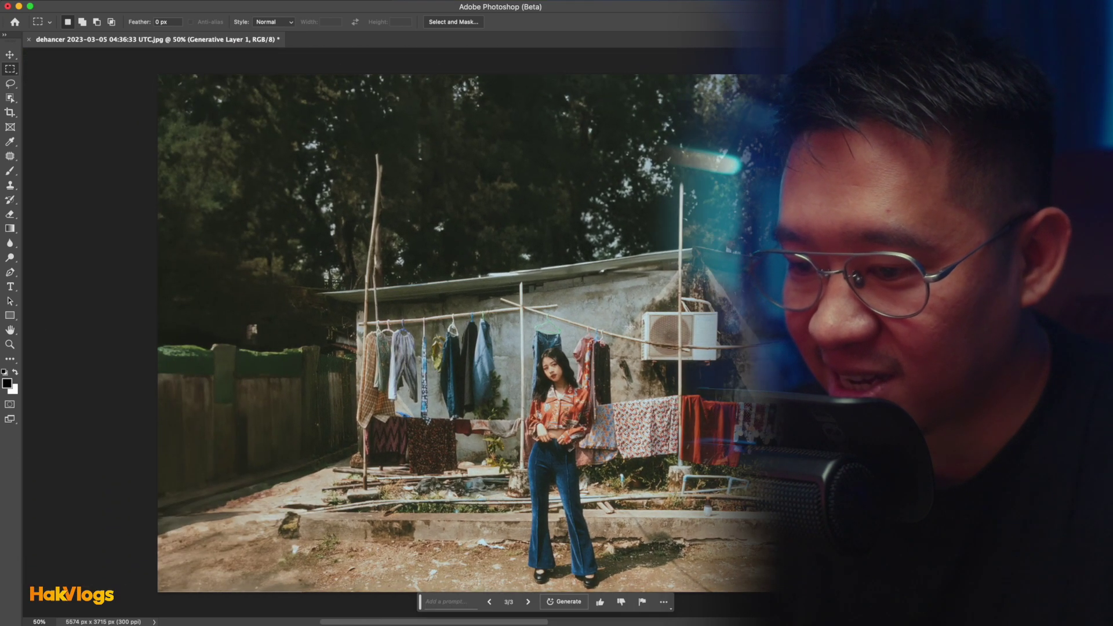
Discard changes to the clothesline portrait and open the pier photo IMG_1717.JPG.
key(ctrl+w)
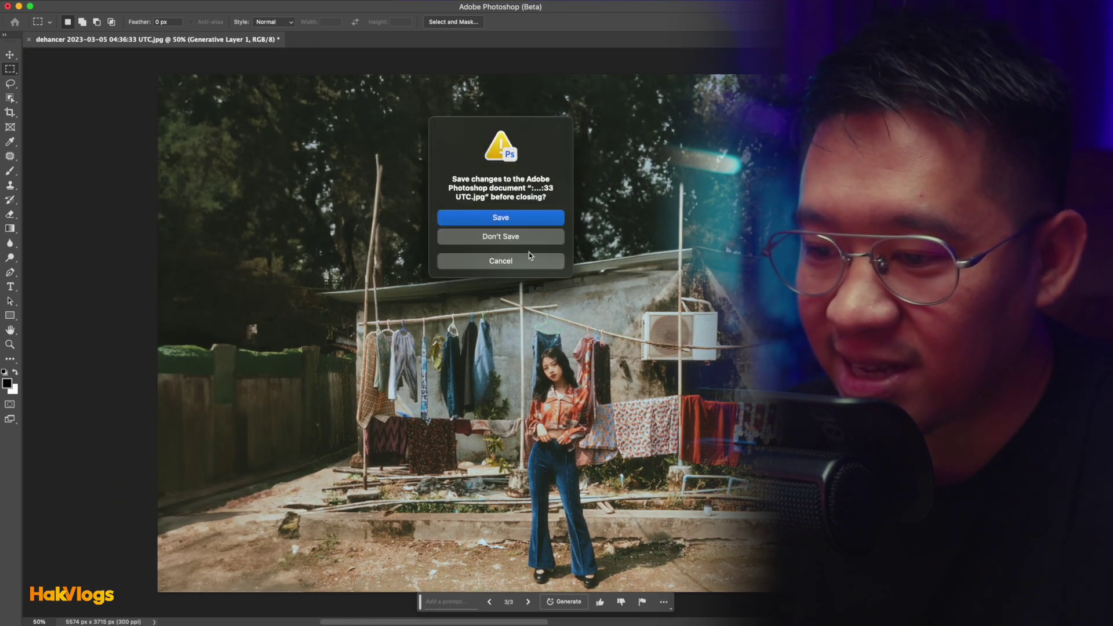
click(534, 242)
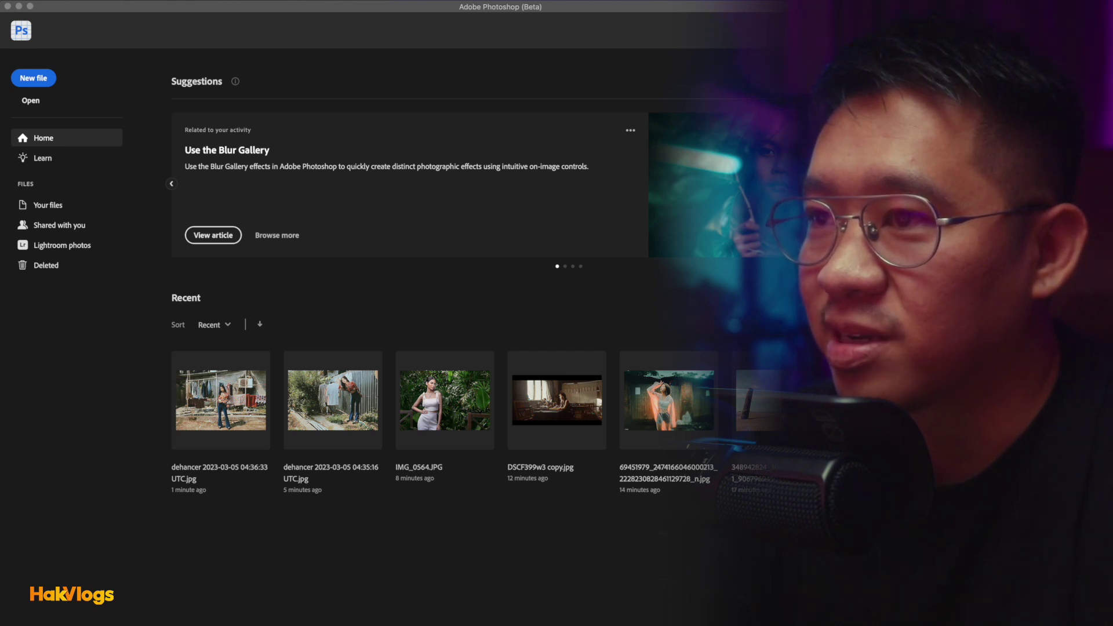
drag(343, 227, 404, 307)
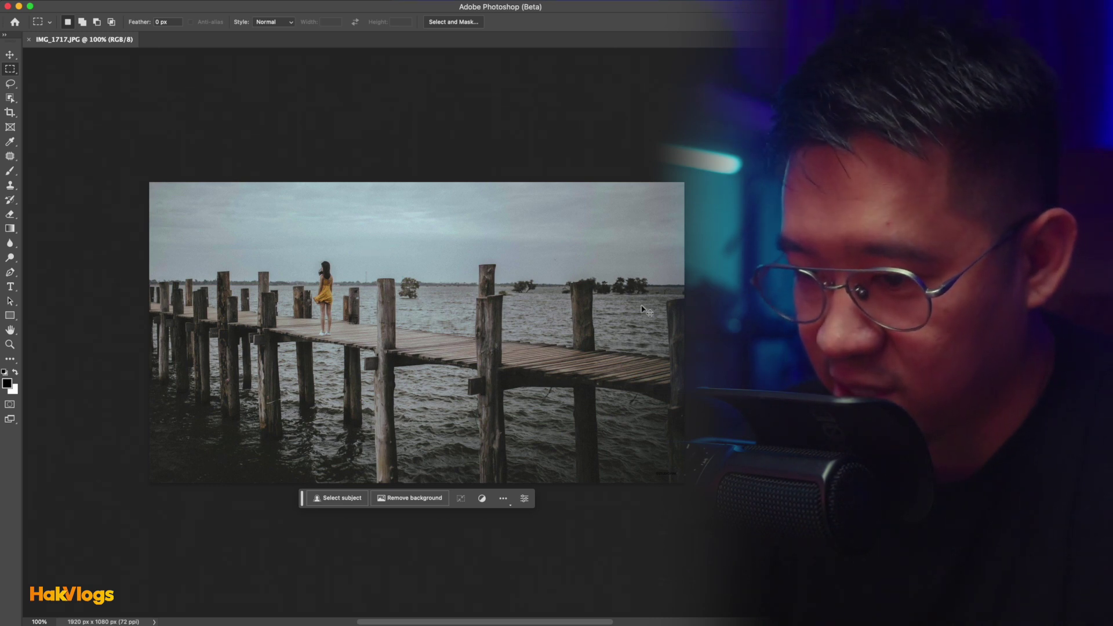
Zoom out and extend the pier photo's canvas upward and sideways to 3548 x 1995 px.
key(super+minus)
key(super+minus)
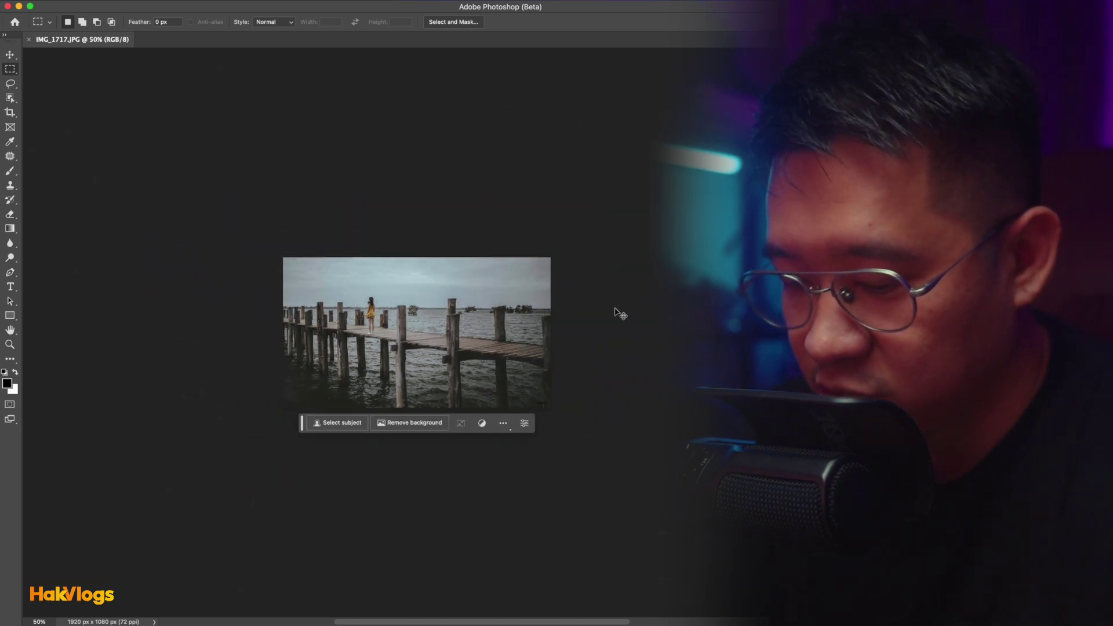
key(c)
drag(404, 253, 415, 195)
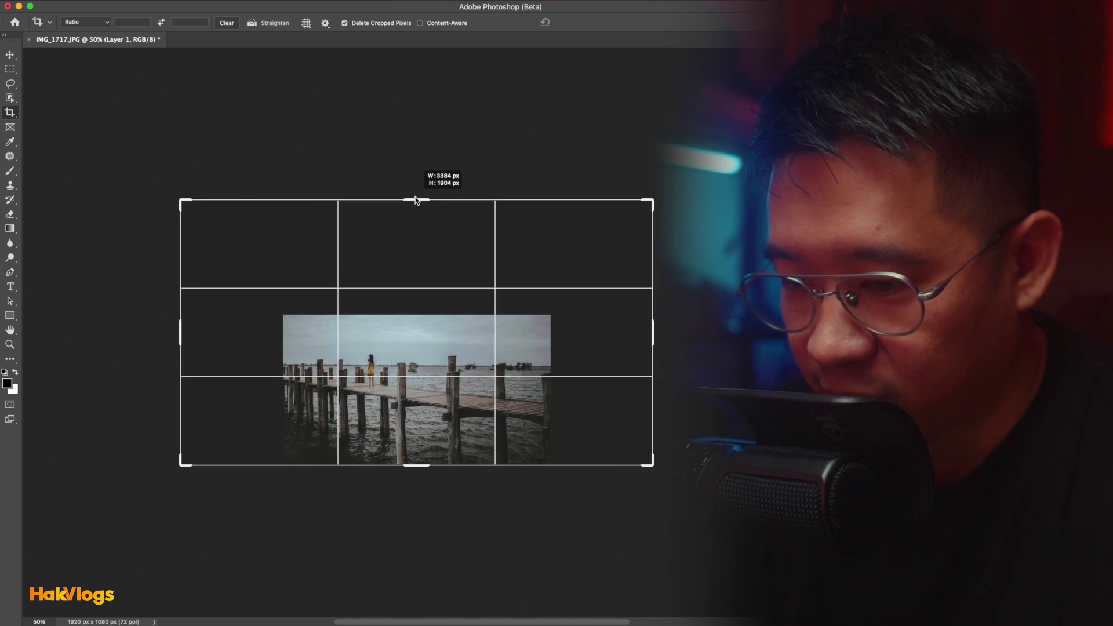
key(Return)
Select the original photo area and generate stormy sky and trees for the white border.
key(m)
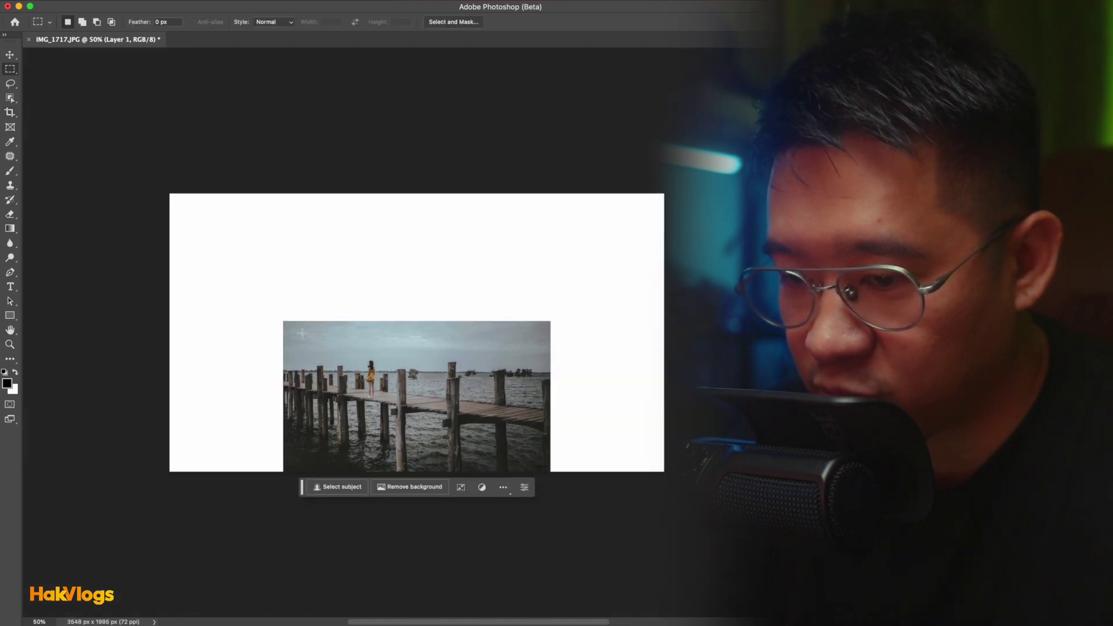
drag(288, 325, 545, 523)
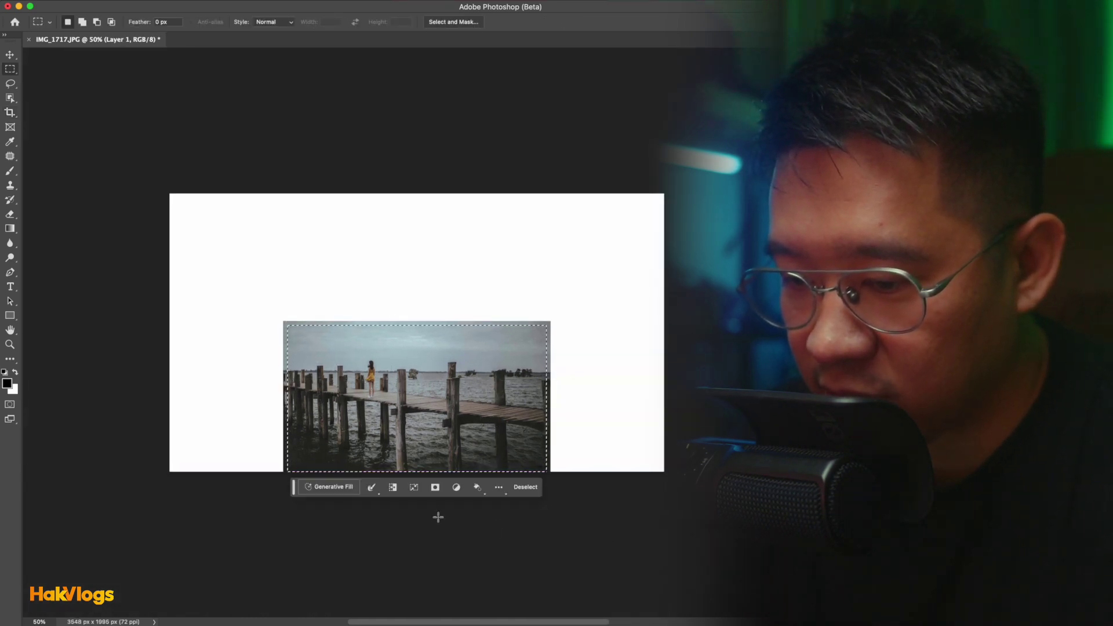
click(330, 487)
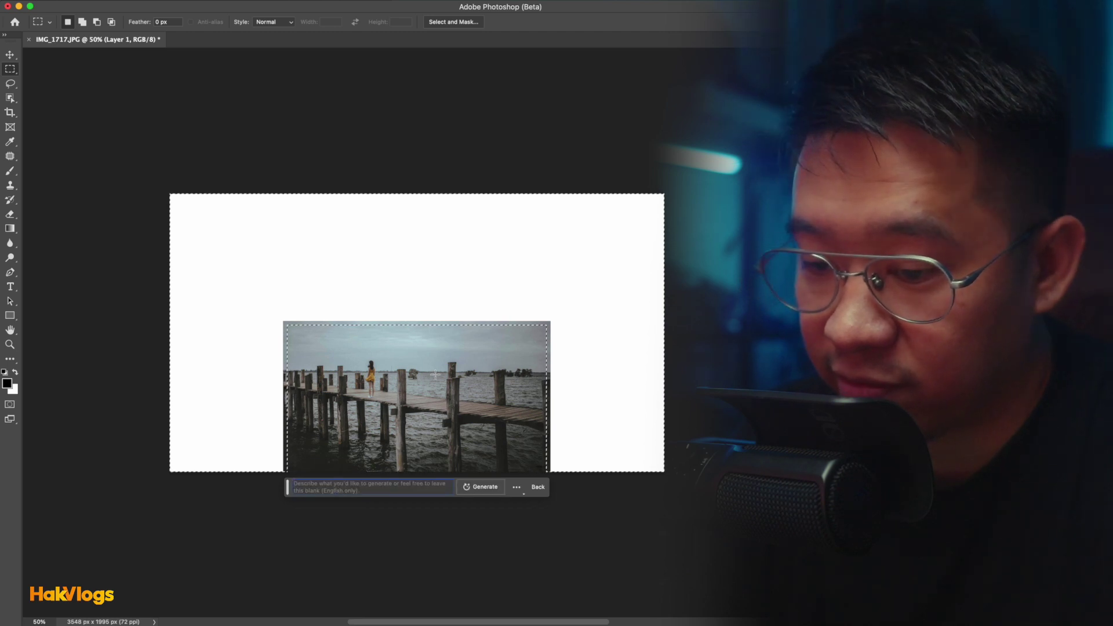
click(487, 487)
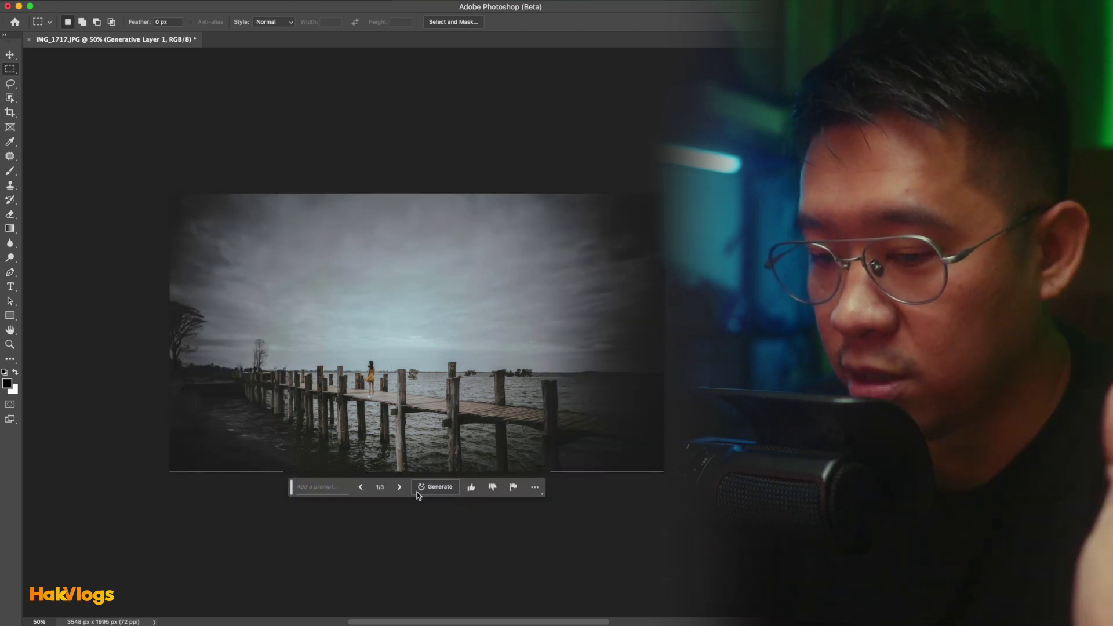
Compare the three sky variations, keep the dark vignette 2/3, and add a new empty layer.
click(400, 488)
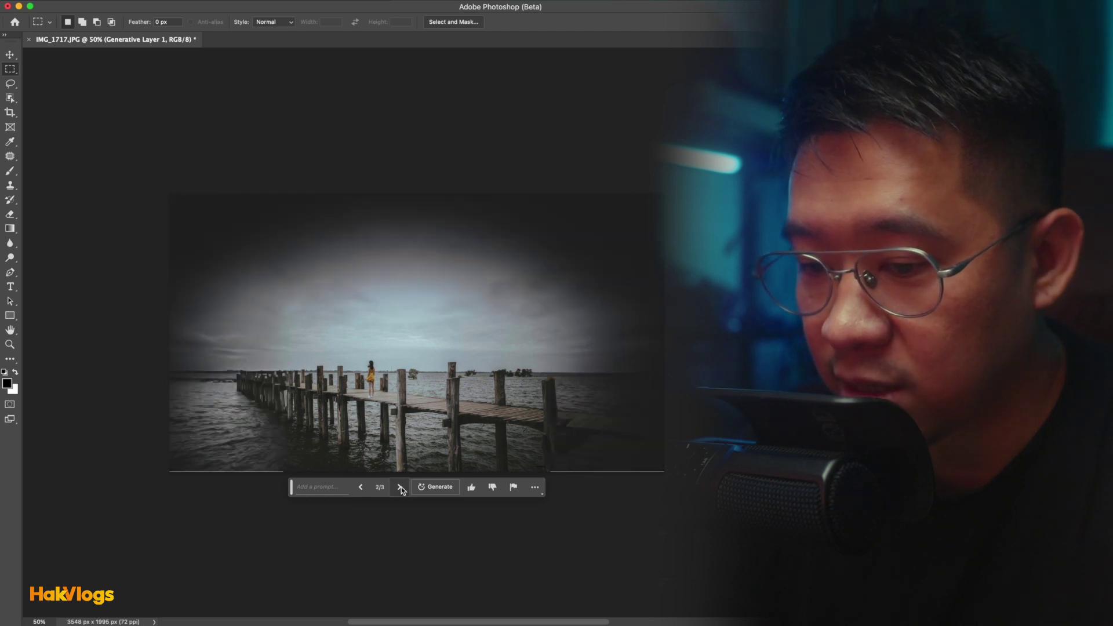
click(401, 487)
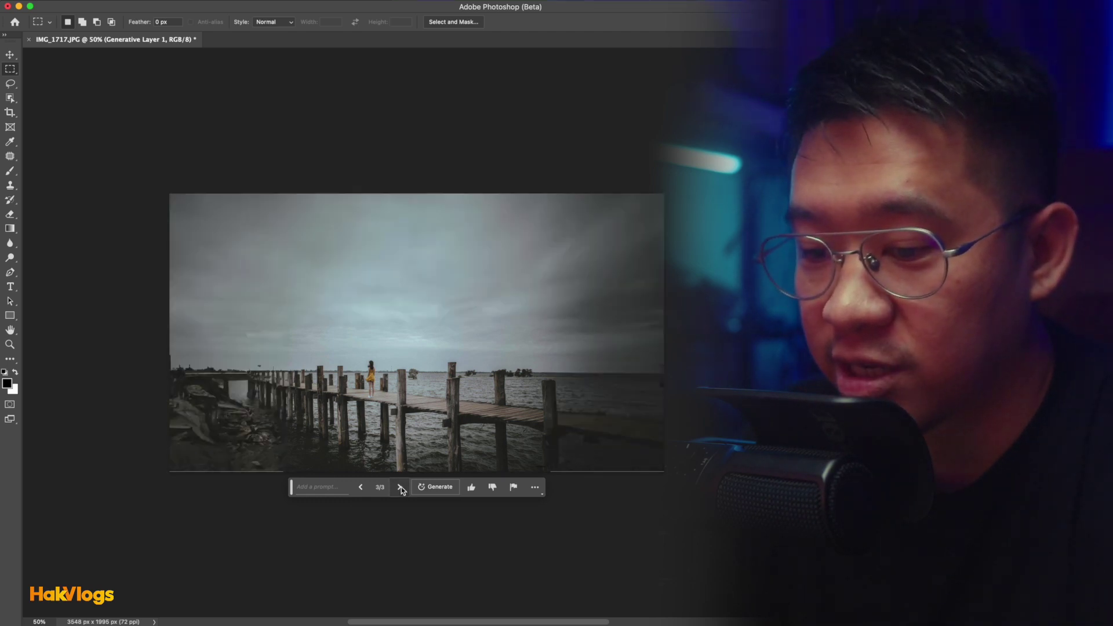
click(361, 488)
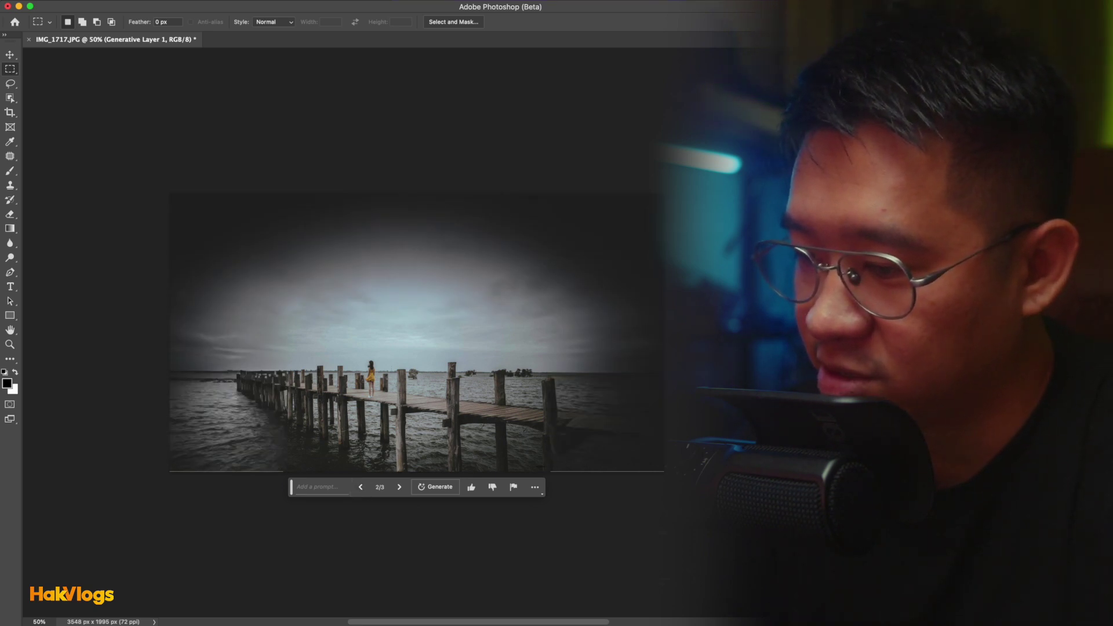
key(ctrl+alt+shift+e)
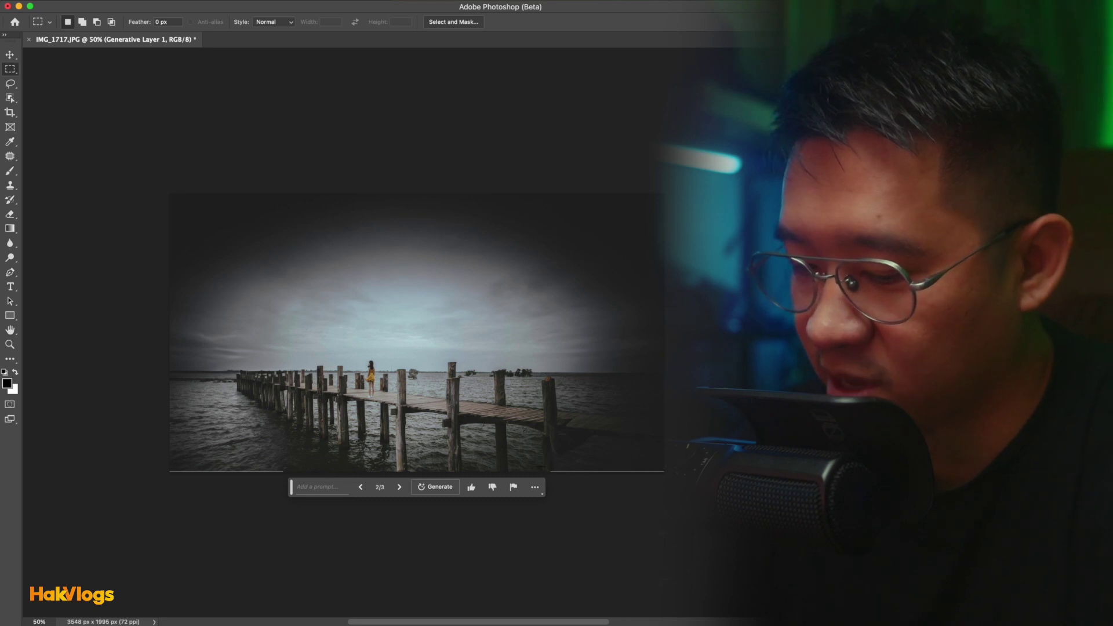
Lasso three sky areas and generate white clouds in them with the prompt 'add clouds'.
key(l)
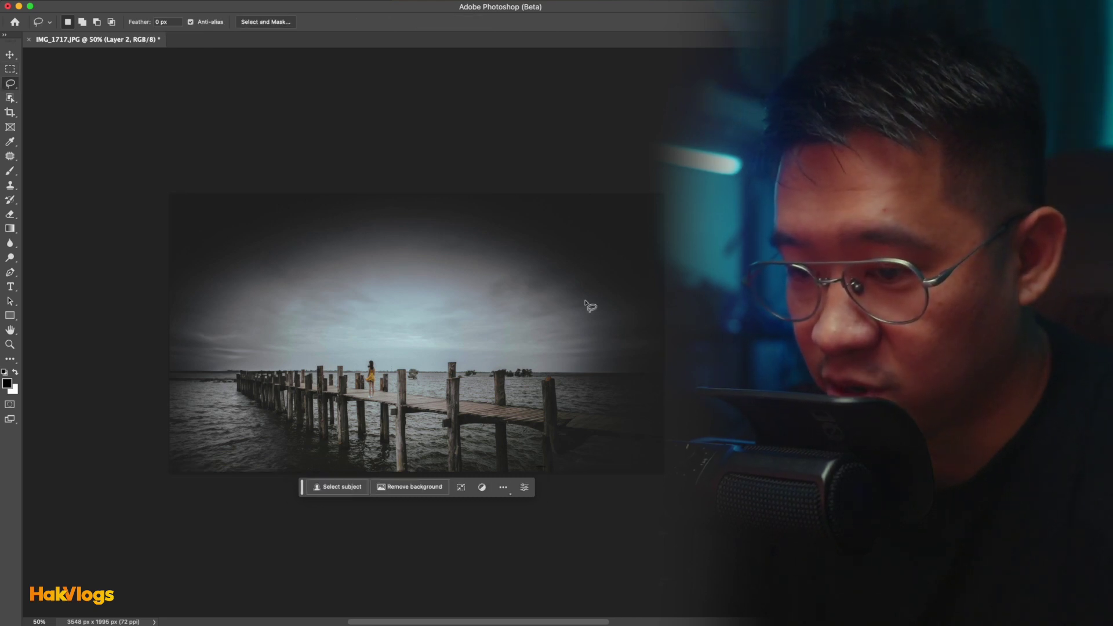
drag(311, 317, 224, 329)
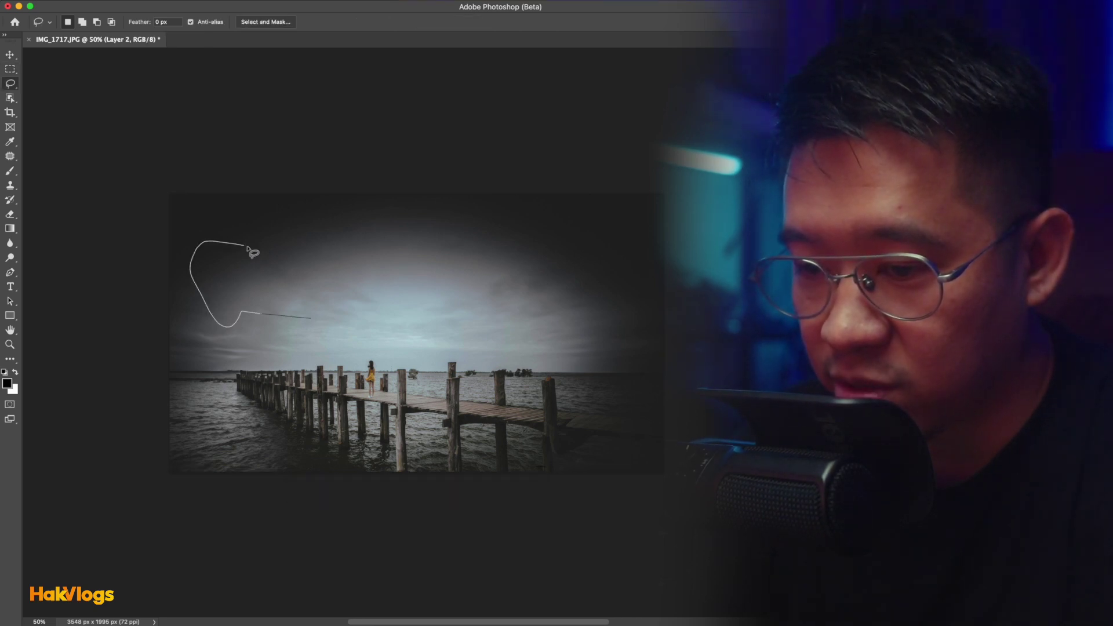
drag(341, 307, 316, 318)
drag(348, 272, 493, 276)
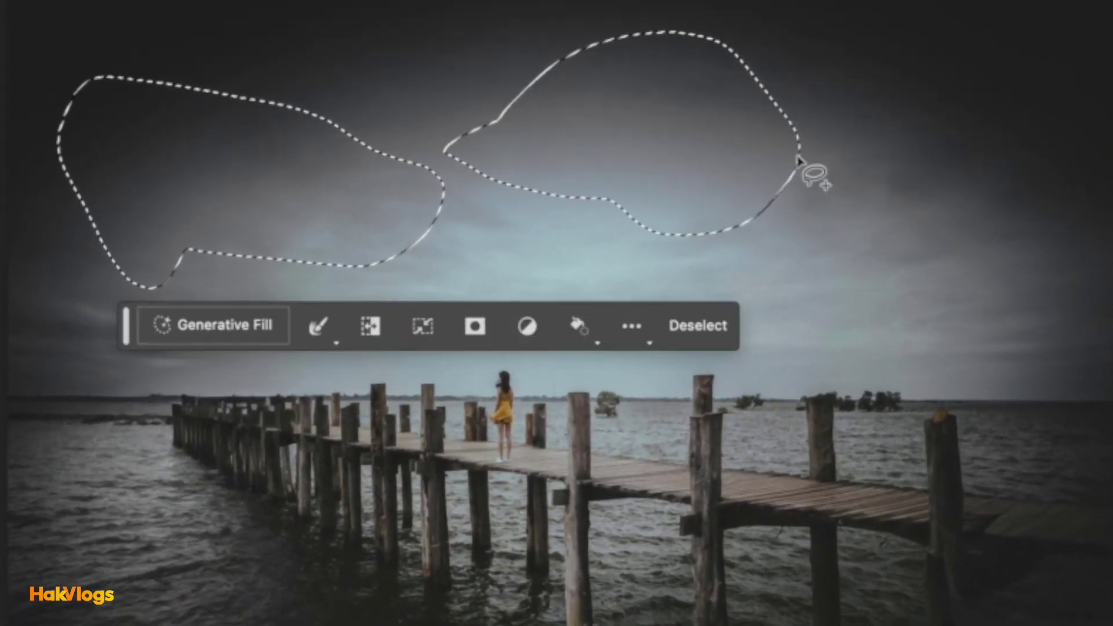
drag(878, 136, 981, 75)
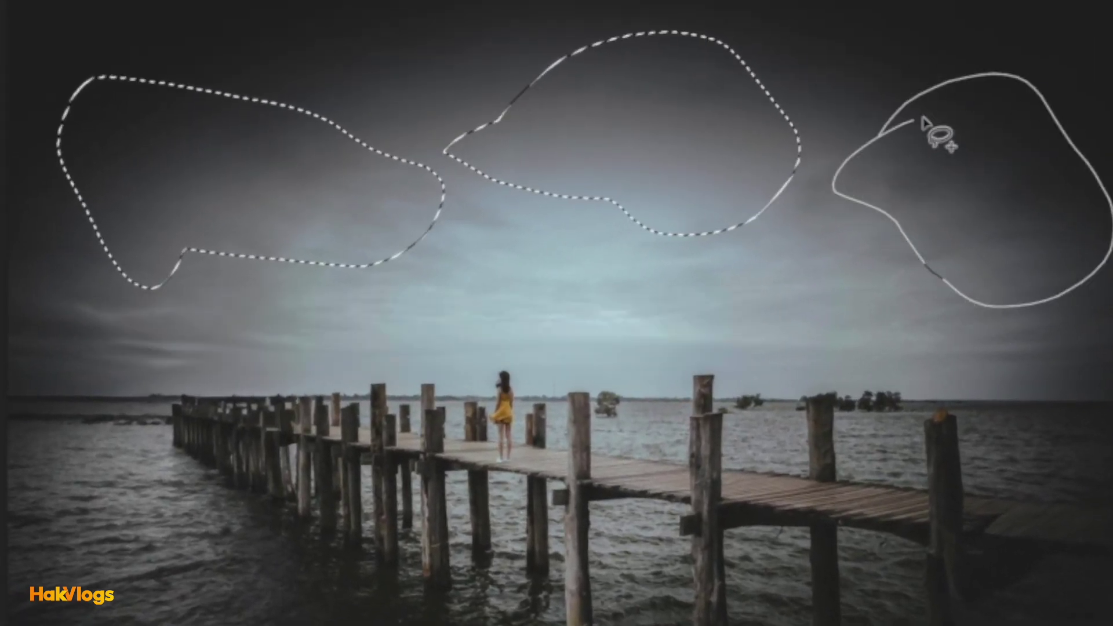
drag(921, 119, 913, 122)
click(411, 352)
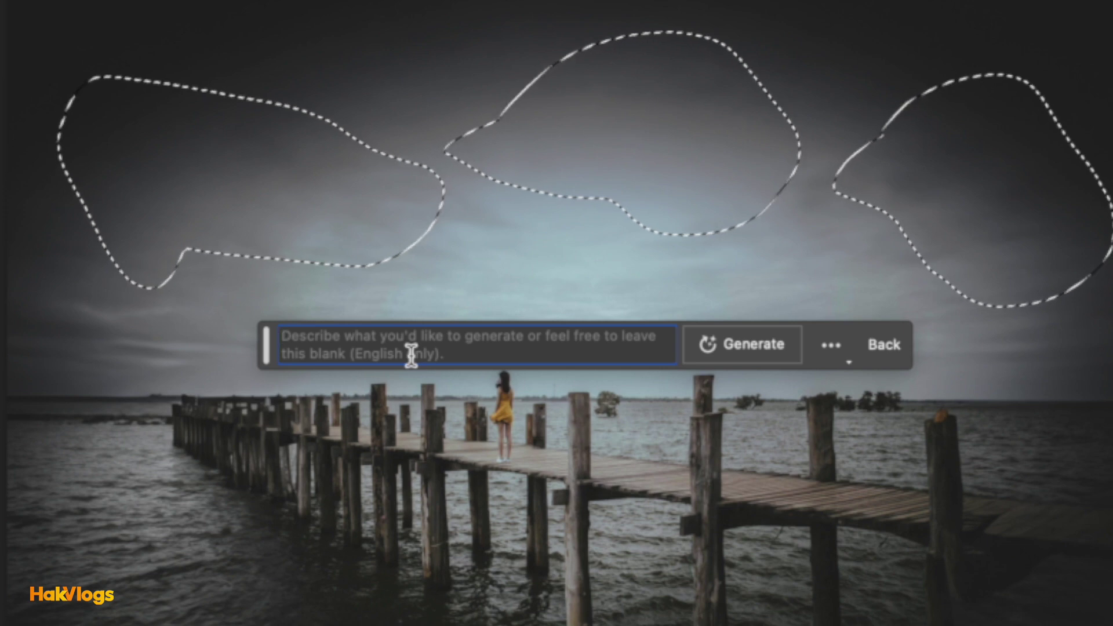
text(add clouds)
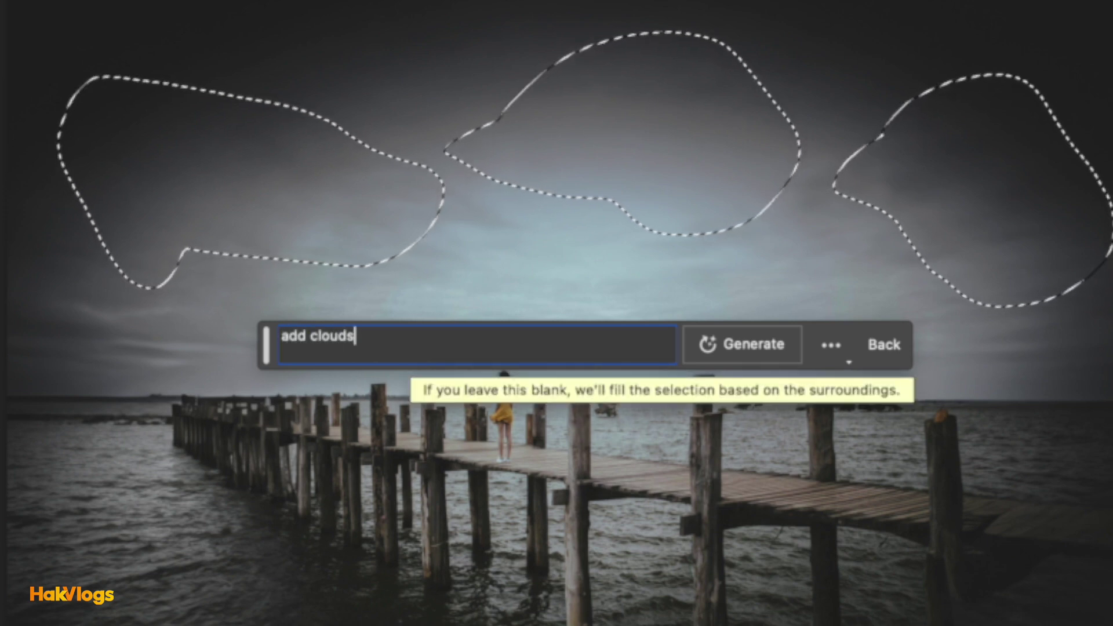
click(755, 351)
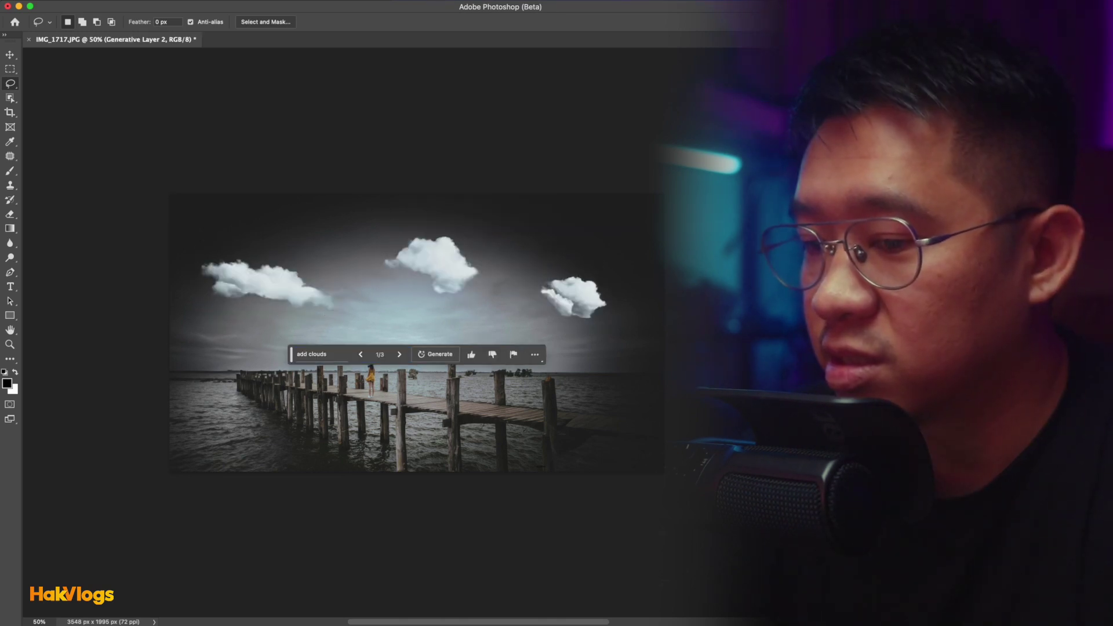
Preview cloud variations 2/3 and 3/3, close the pier photo, and zoom out on IMG_1657.JPG.
click(399, 355)
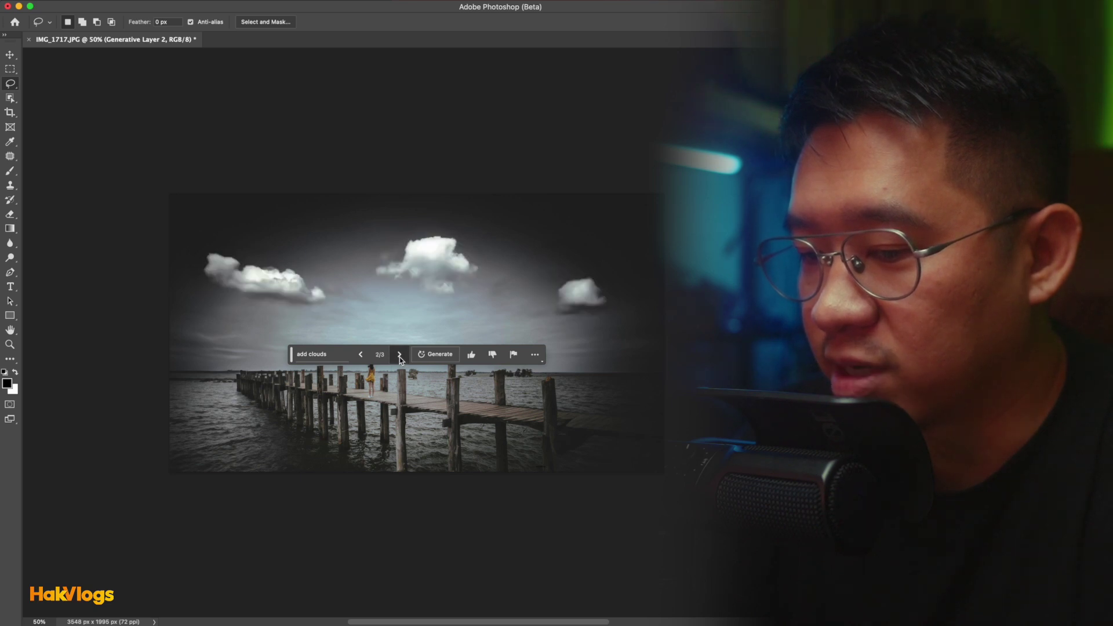
click(398, 355)
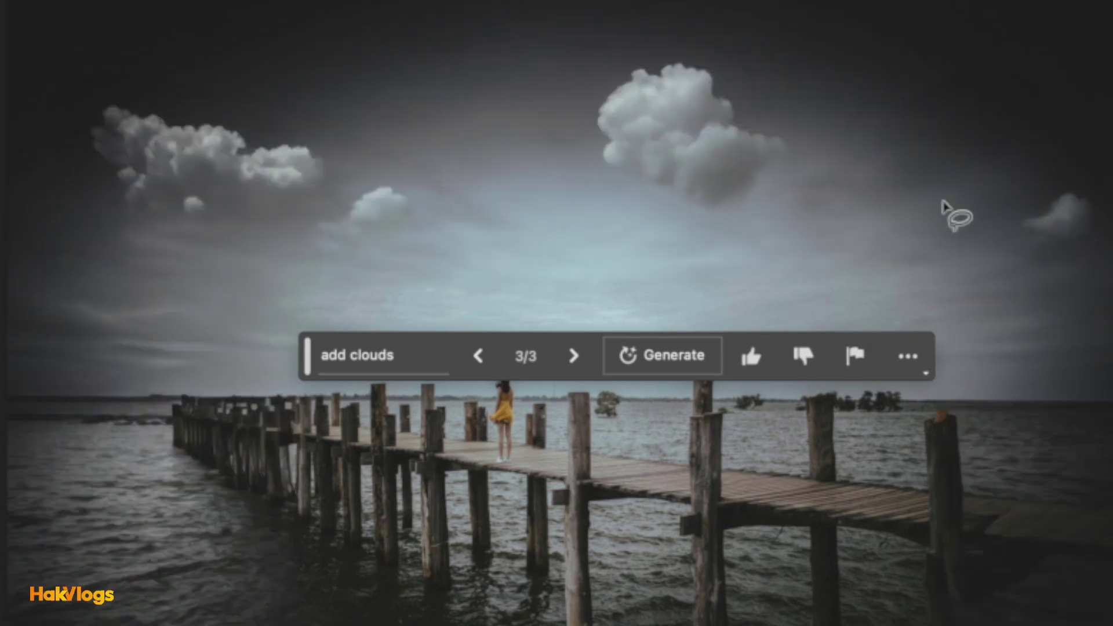
key(super+w)
click(762, 139)
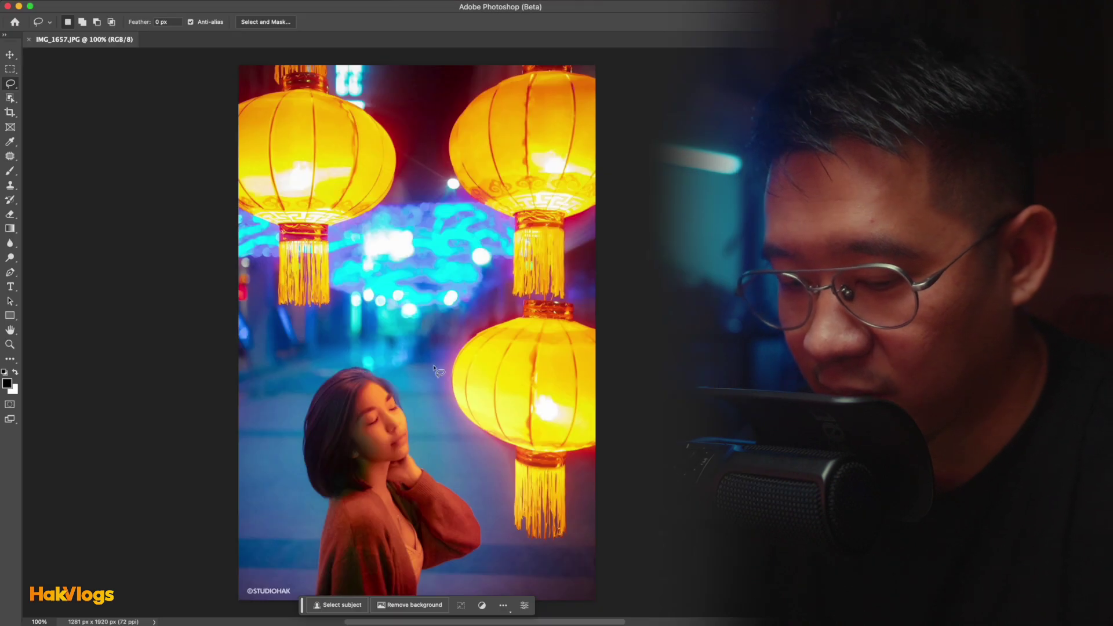
key(z)
drag(437, 328, 406, 363)
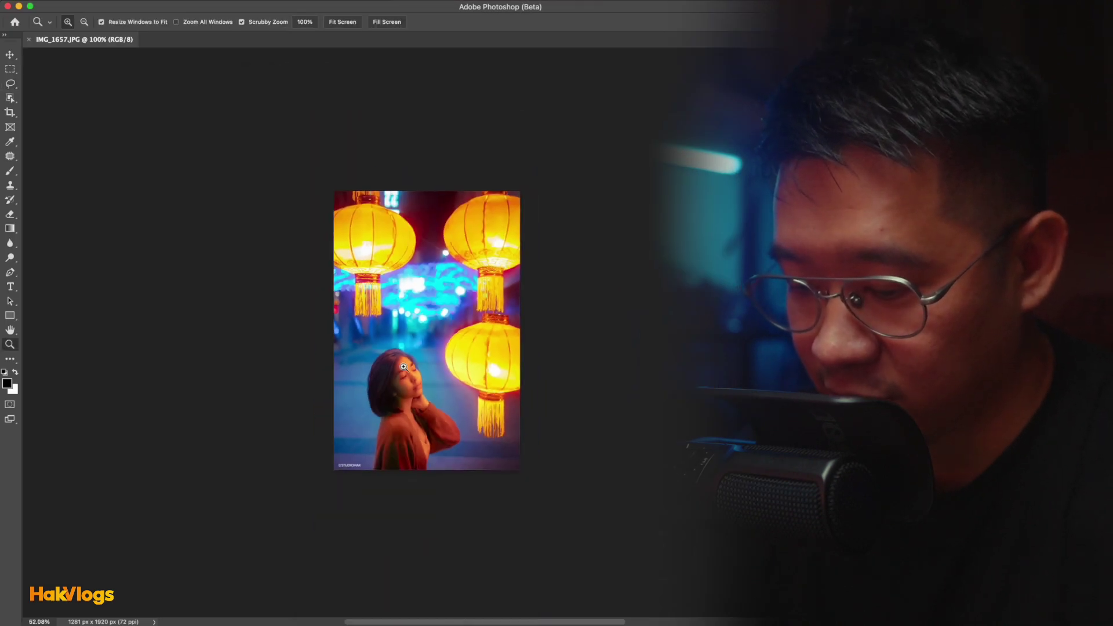
Extend the lantern portrait's canvas upward and sideways to 1907 x 2858 px.
key(c)
drag(428, 206, 439, 145)
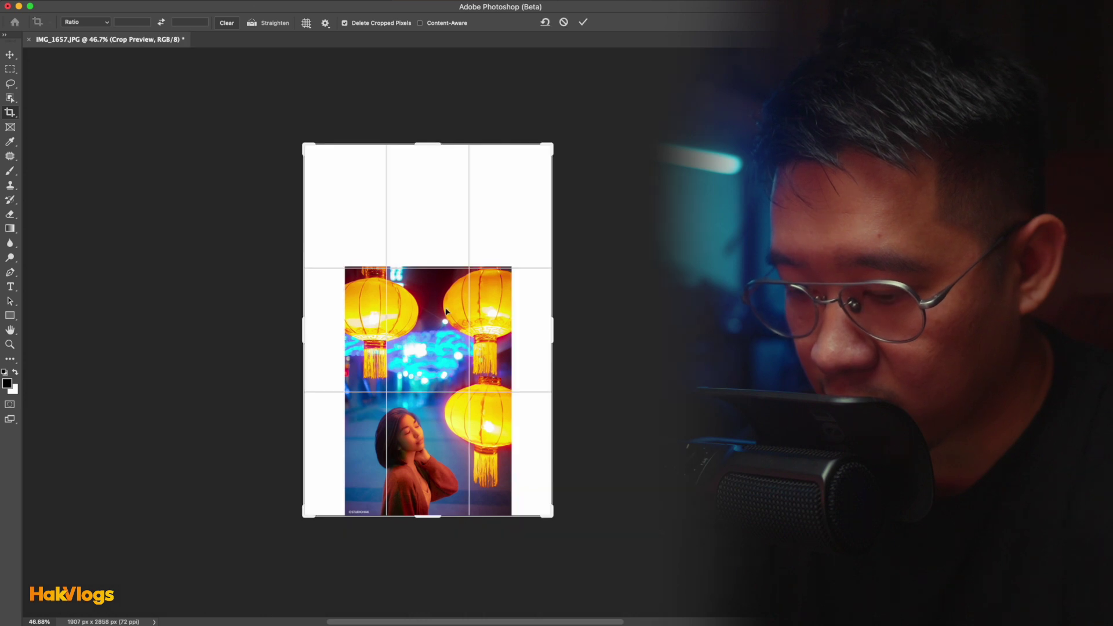
key(Return)
Select the original photo area and enter 'fill the background with mode lanterns' as the Generative Fill prompt.
key(m)
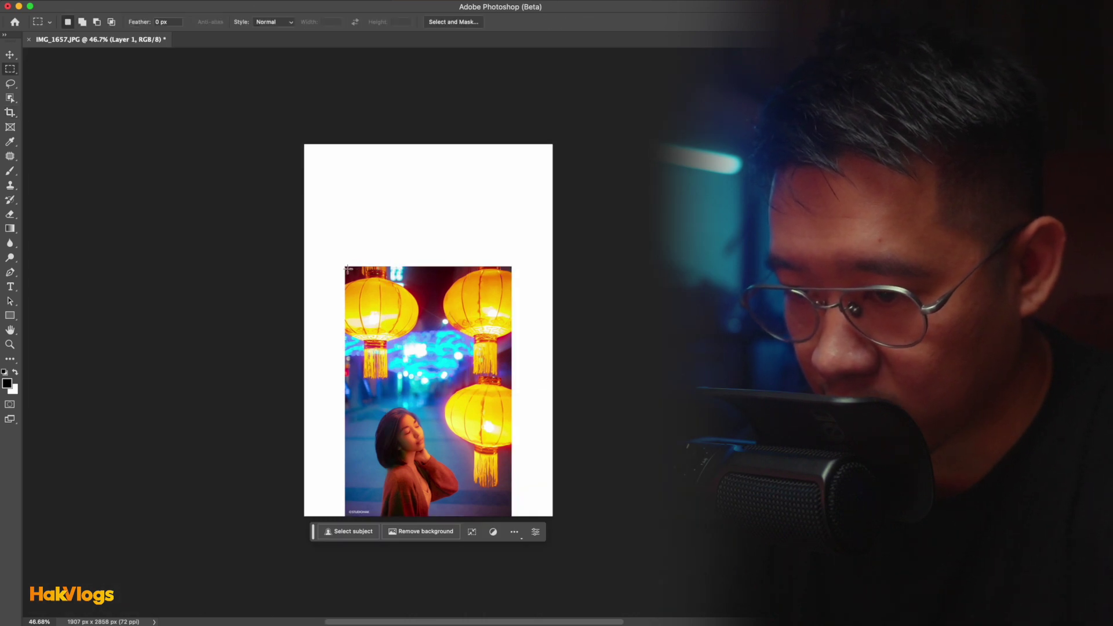
drag(347, 268, 481, 502)
drag(506, 544, 508, 544)
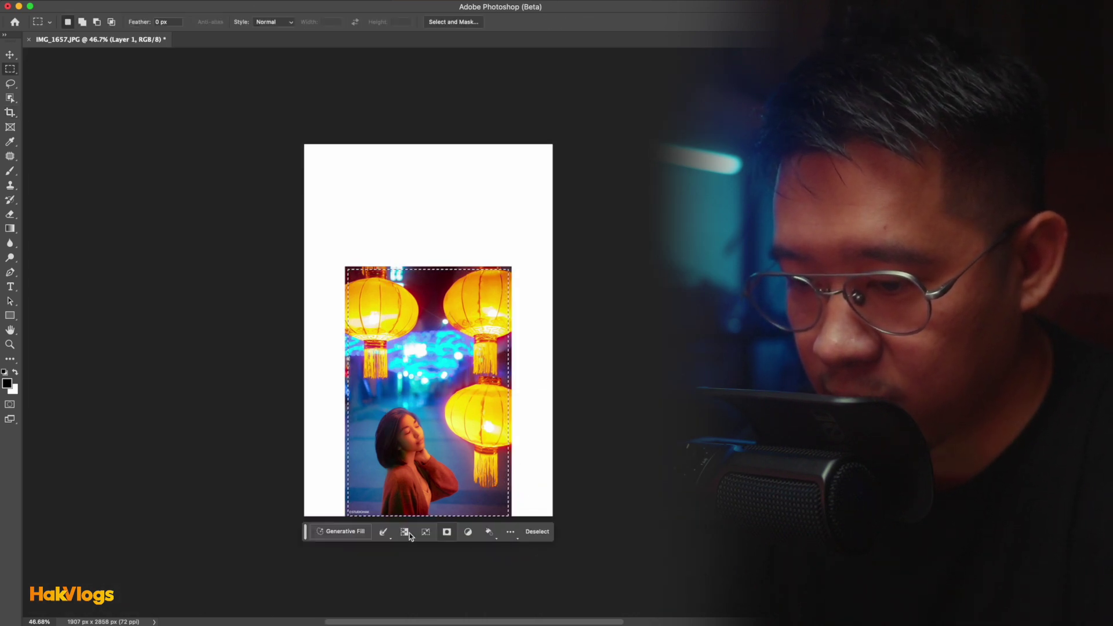
click(342, 531)
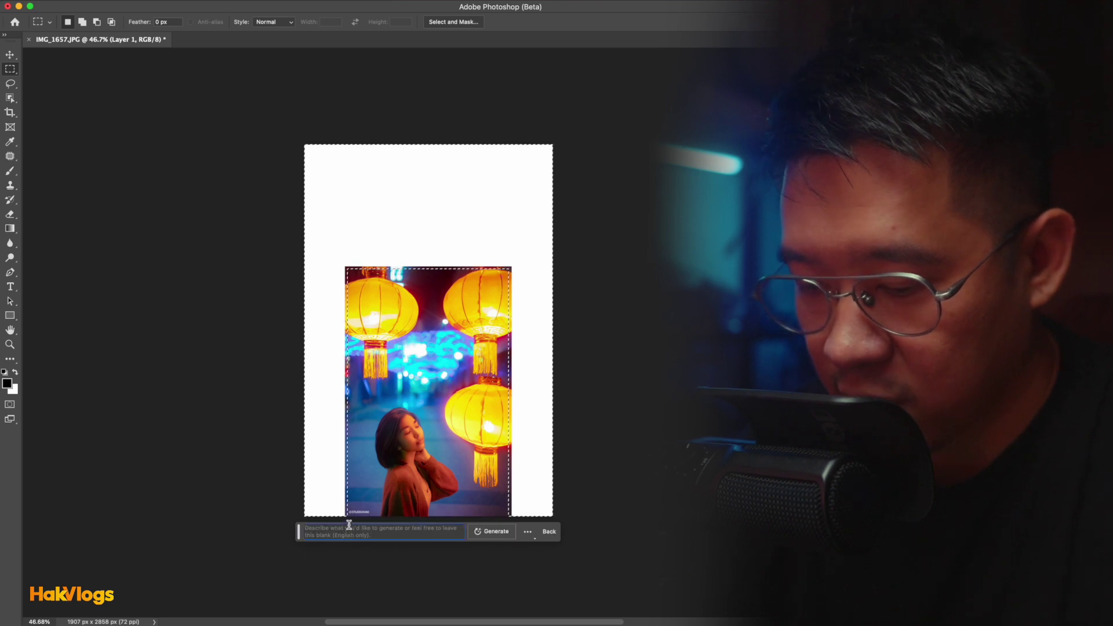
text(fill the )
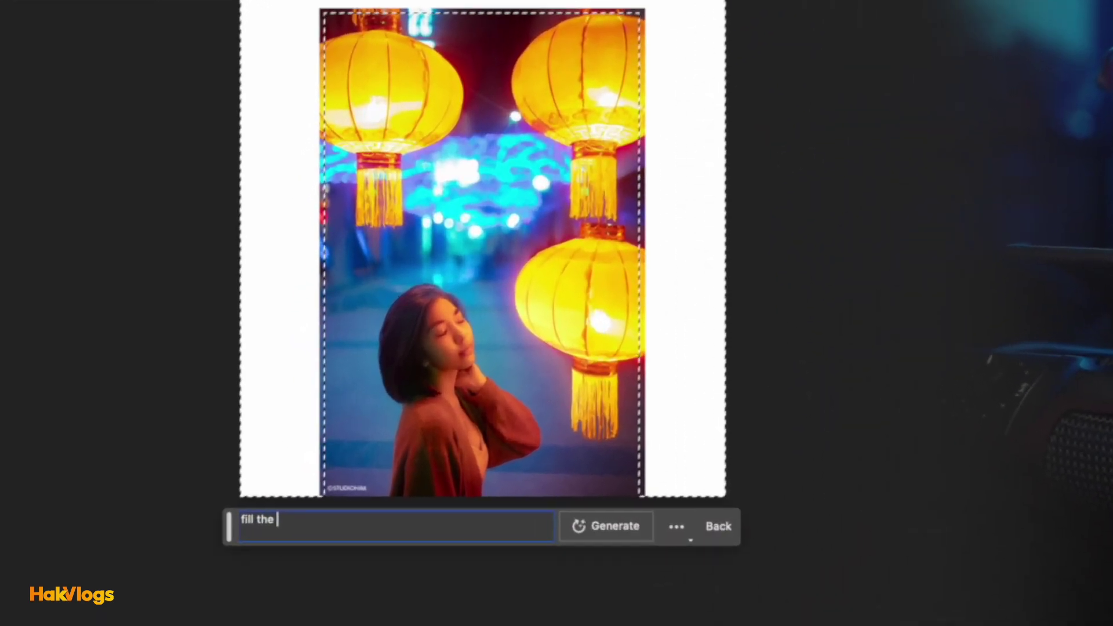
text(ba)
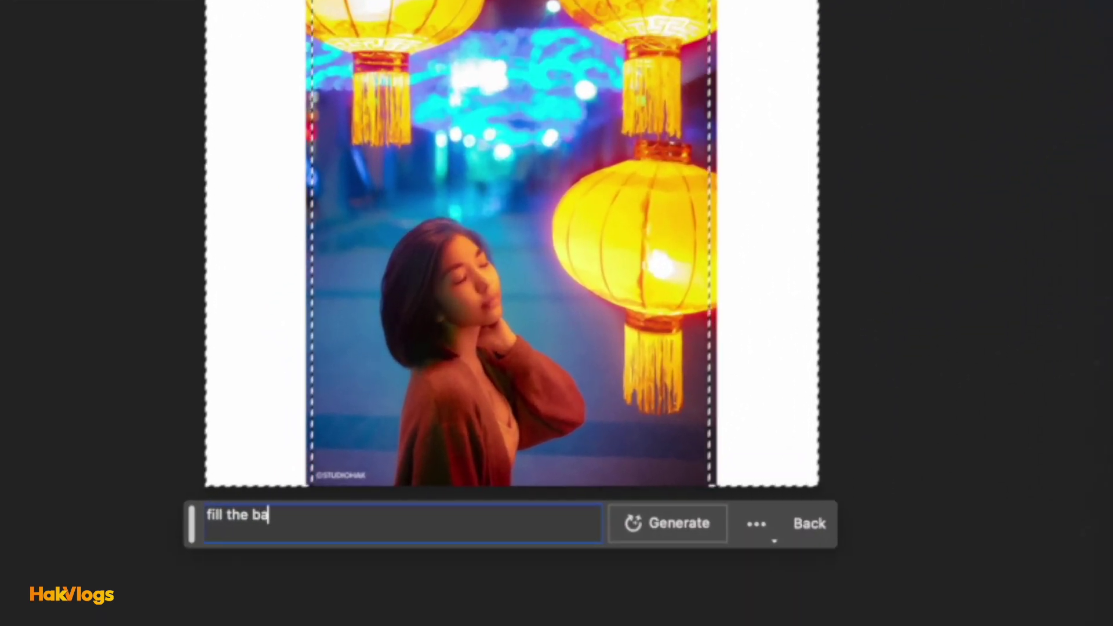
text(ckground with )
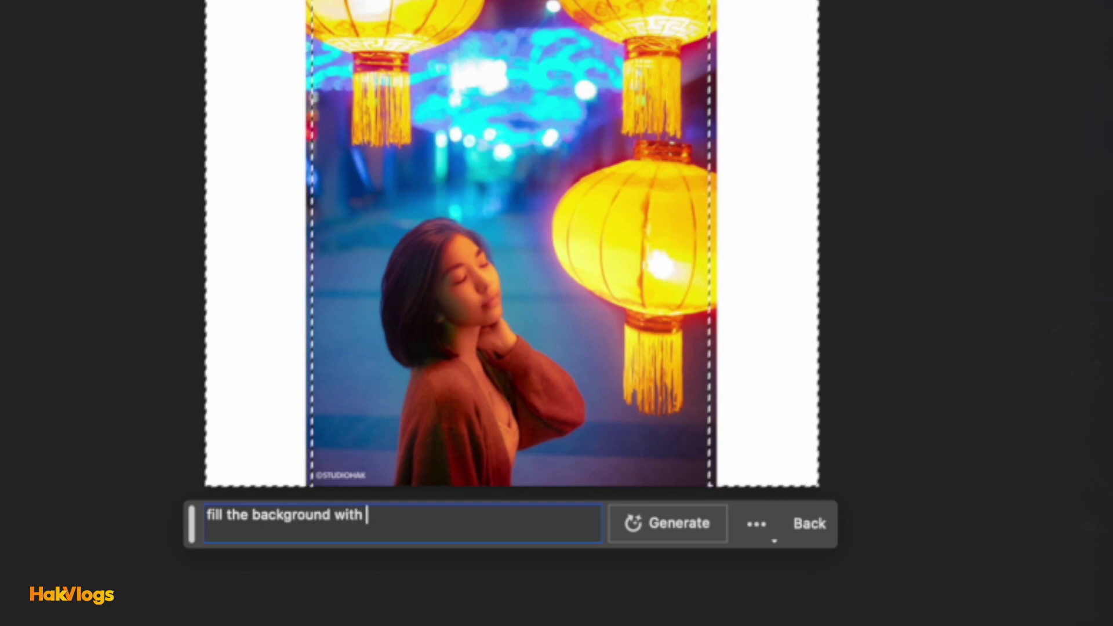
text(mode lantern)
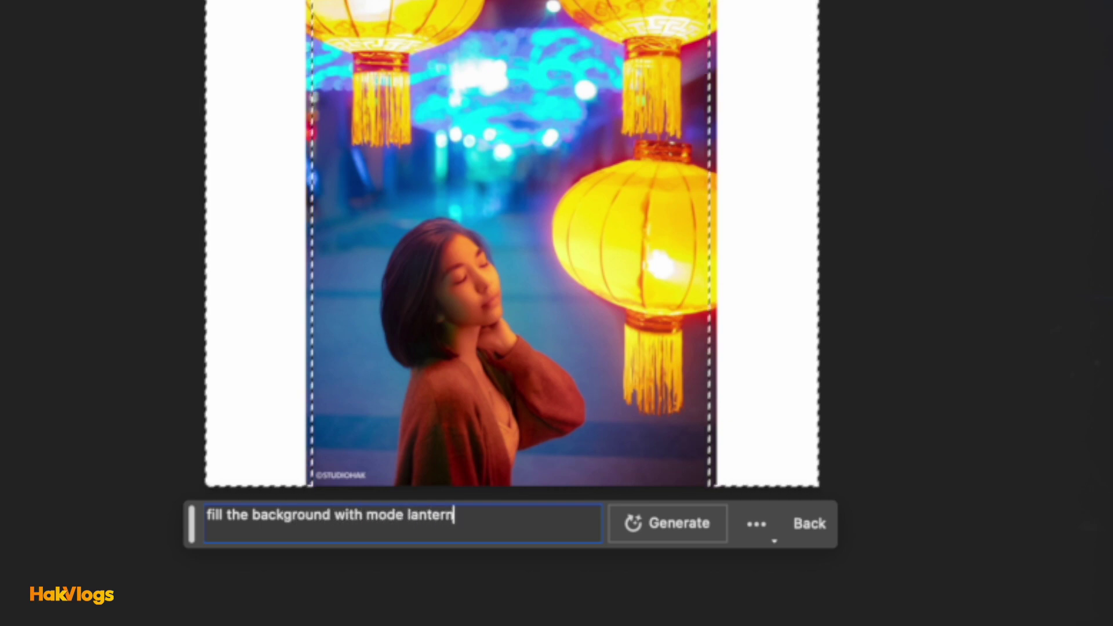
text(s)
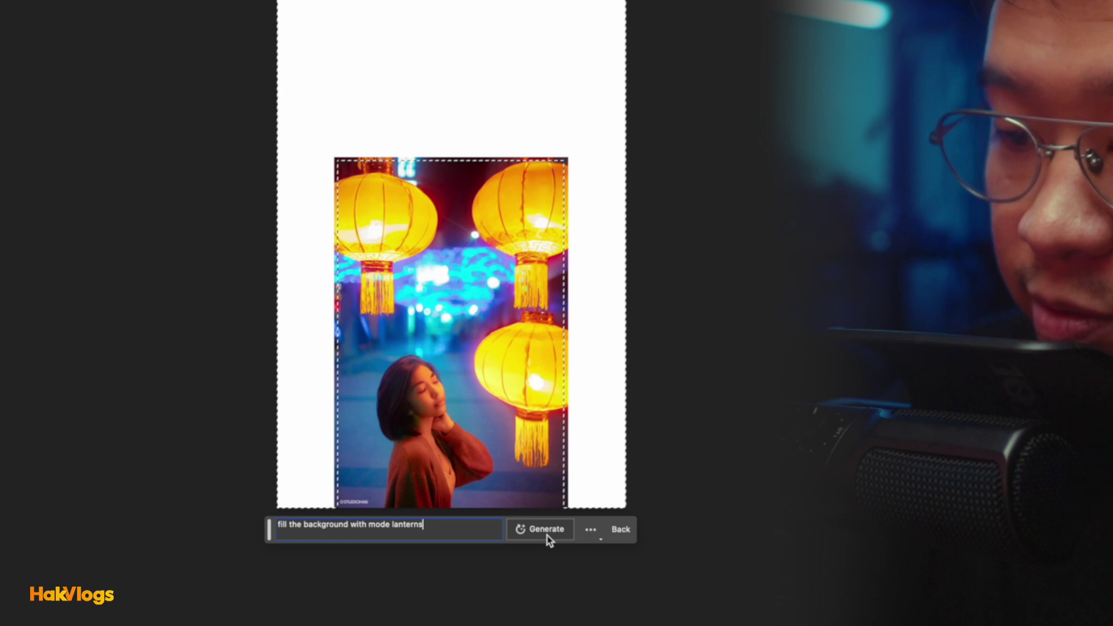
Generate more lanterns, keep the second variation, and close the portrait without saving.
click(650, 525)
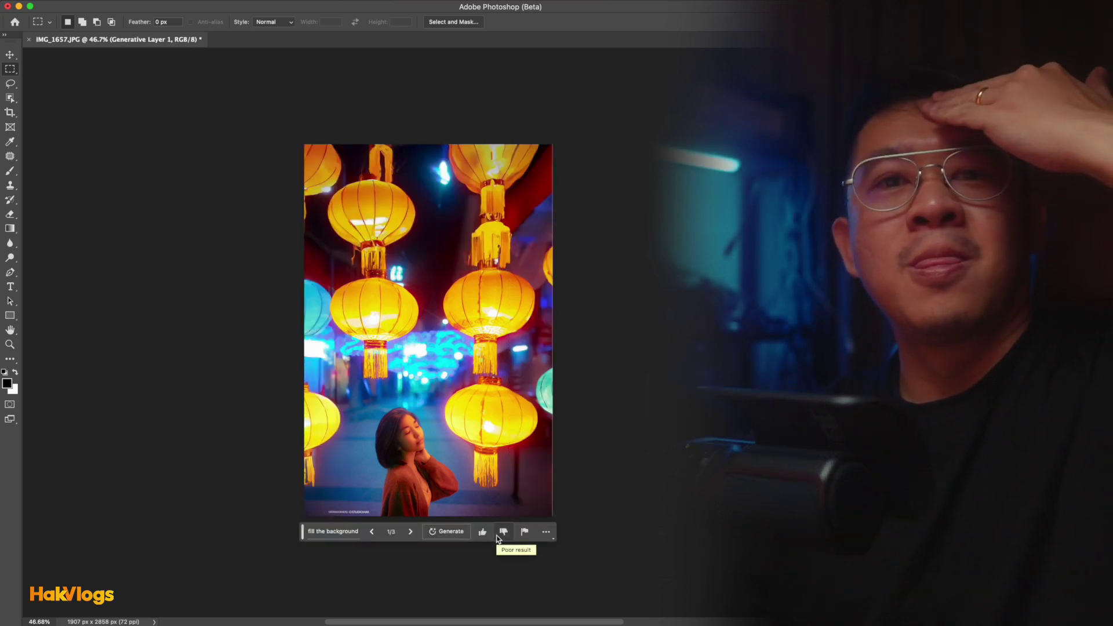
click(408, 532)
click(409, 532)
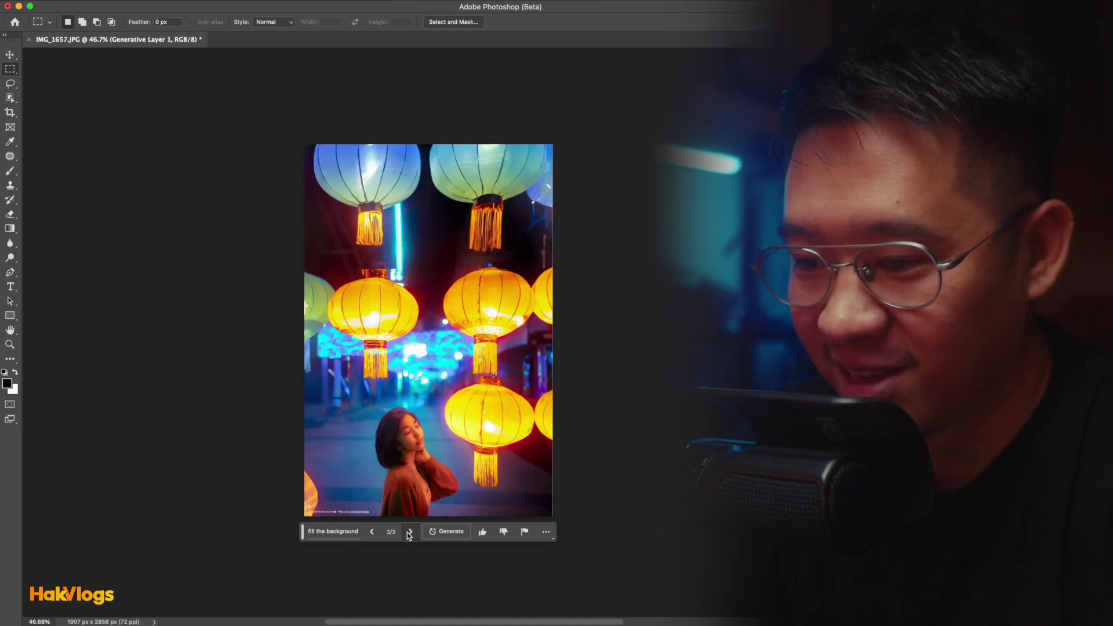
click(367, 532)
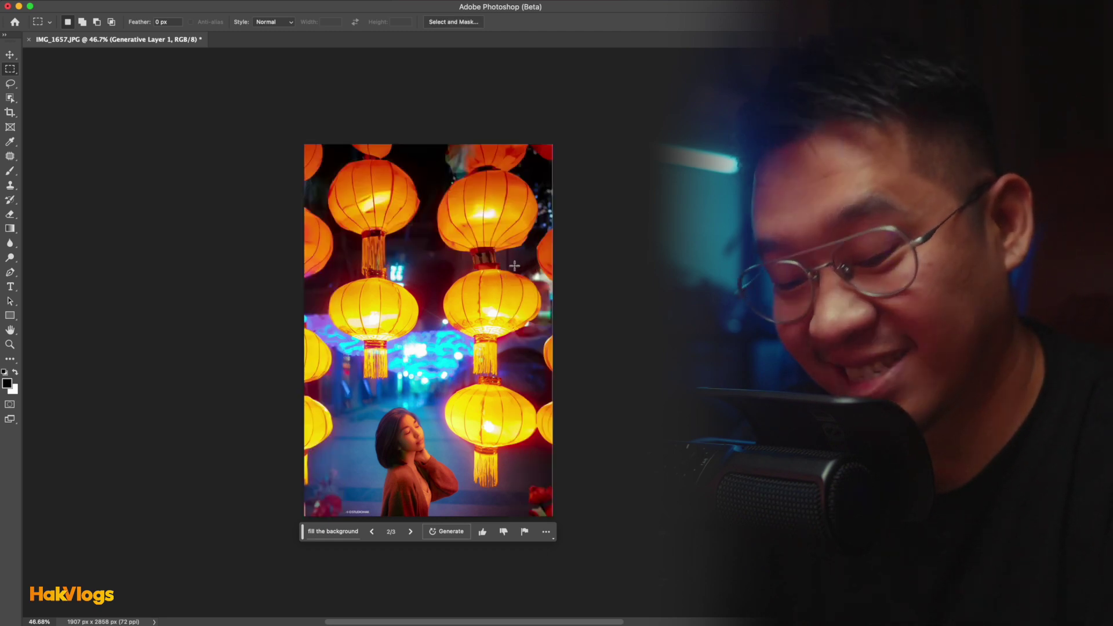
key(super+w)
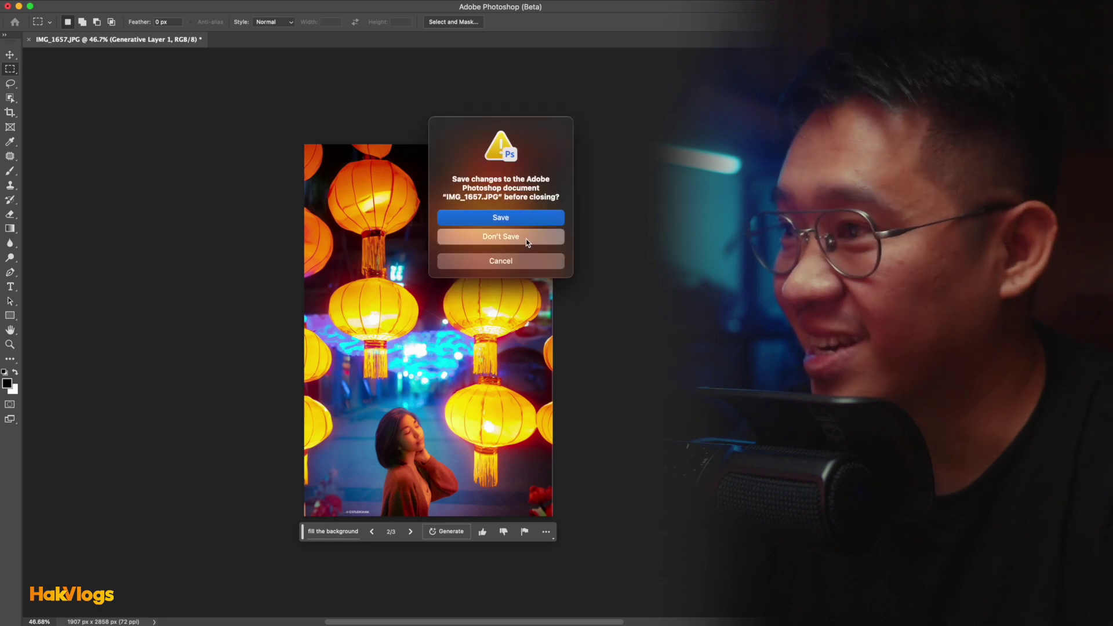
click(525, 237)
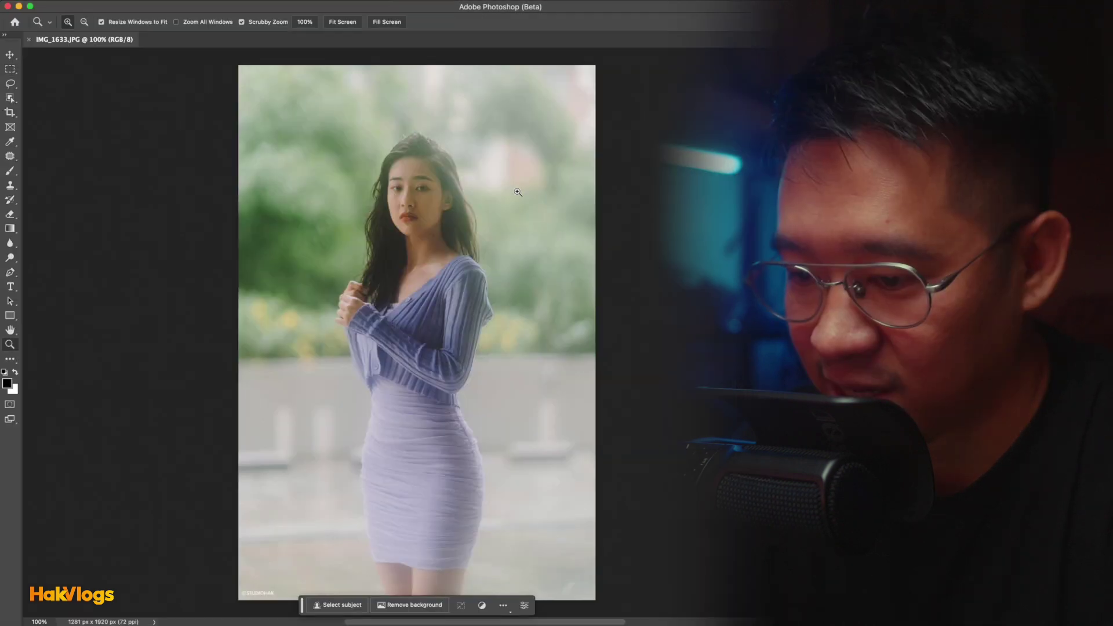
Zoom out and select the background around the woman by inverting a subject selection.
alt+click(516, 190)
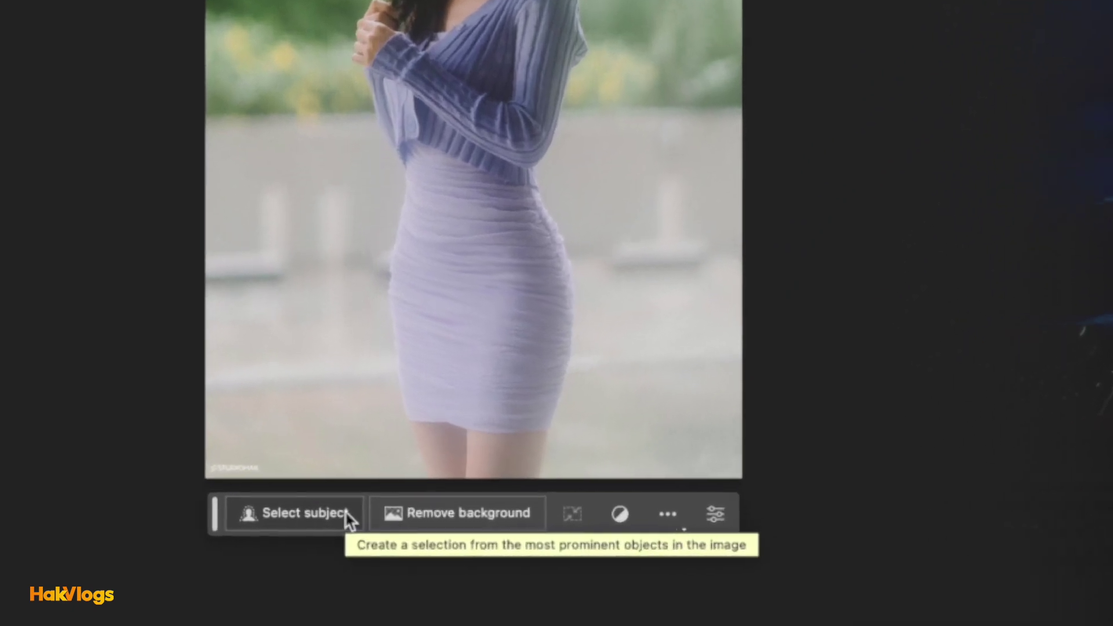
click(346, 515)
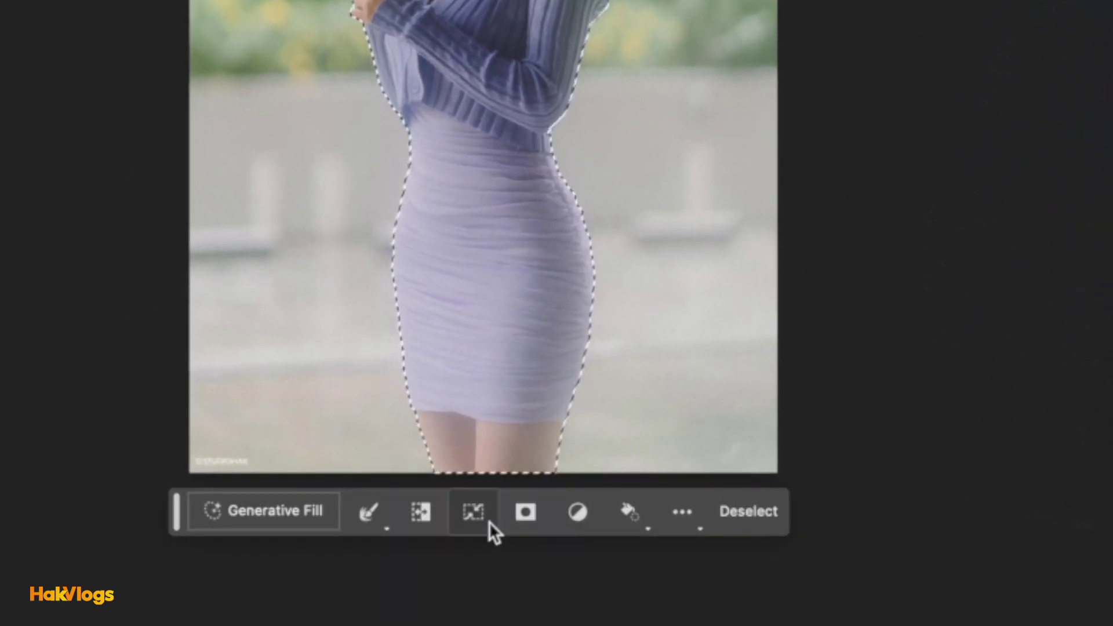
click(435, 509)
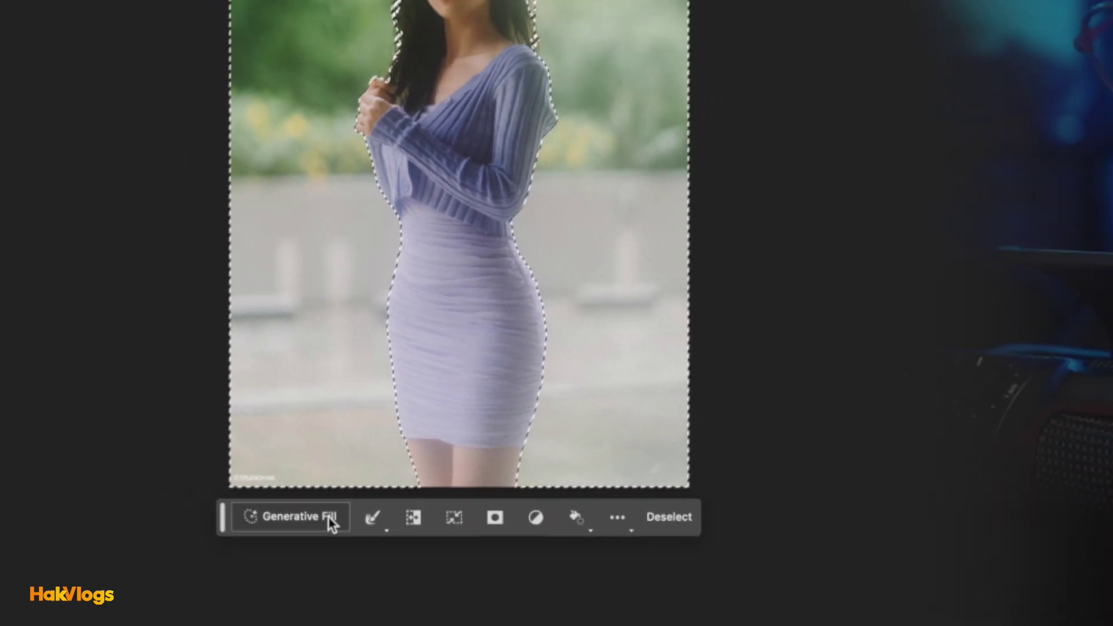
Generate a new background from the prompt 'blurry garden background'.
click(348, 525)
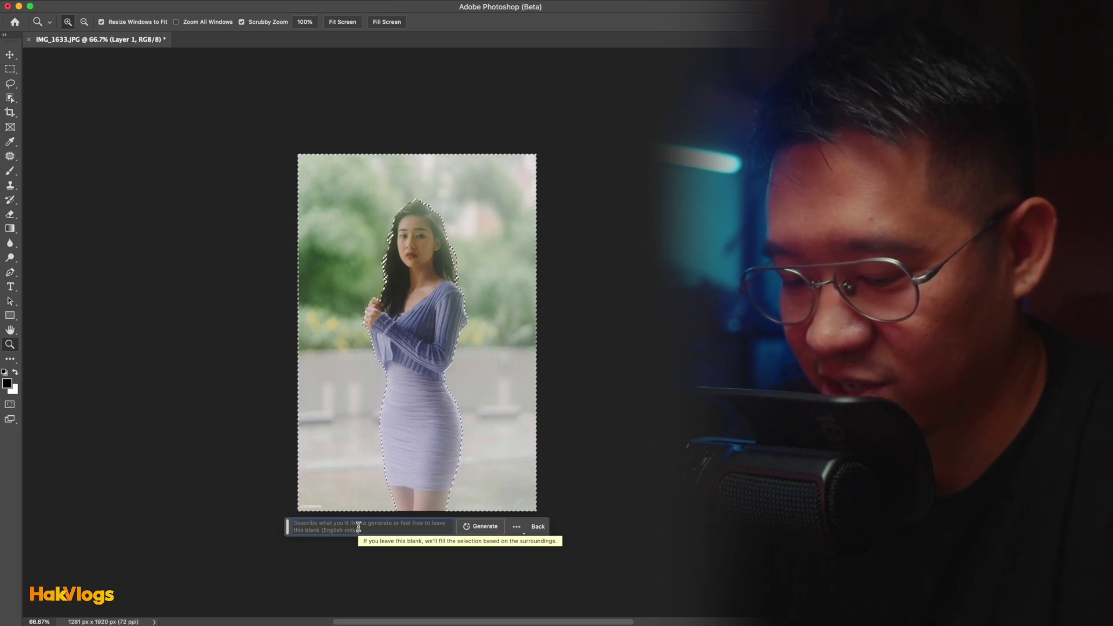
text(change the bac)
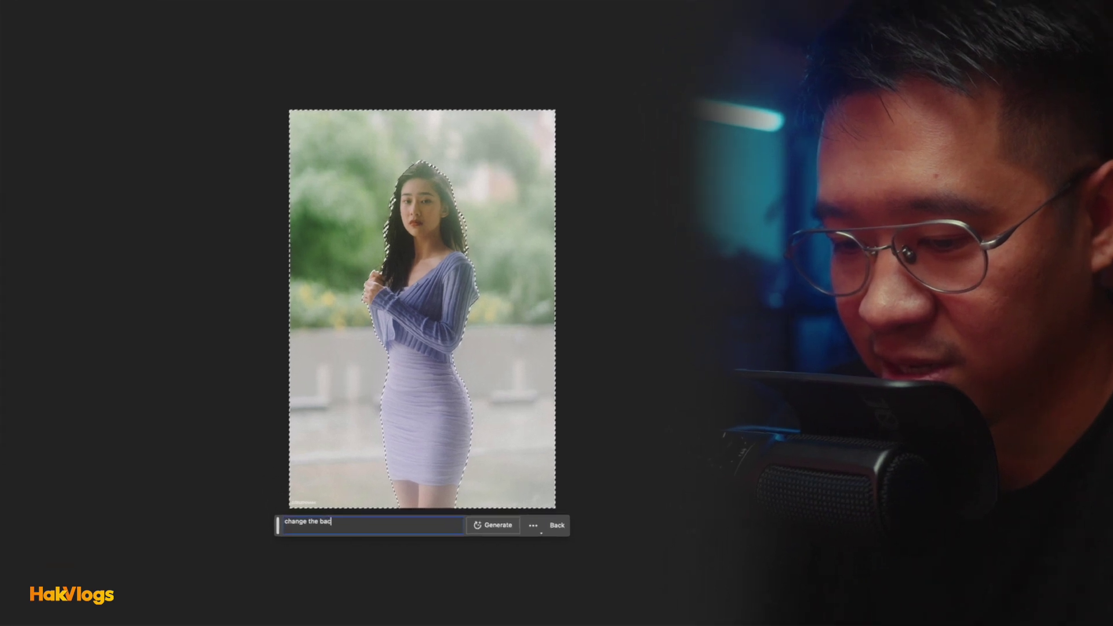
text(k)
text(ground)
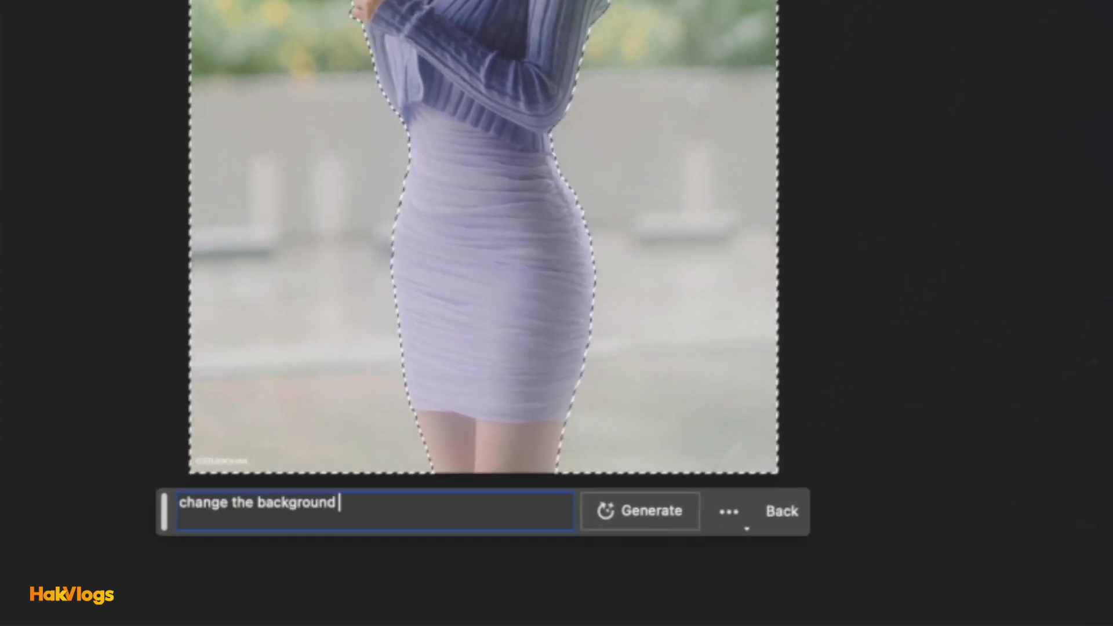
key(ctrl+a)
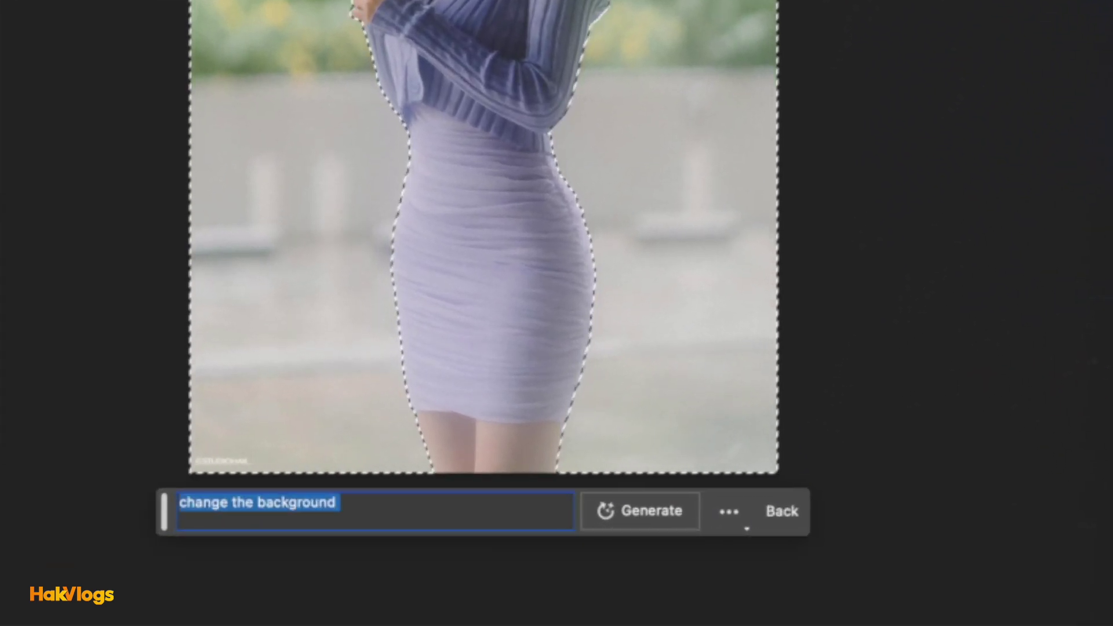
text(blurr)
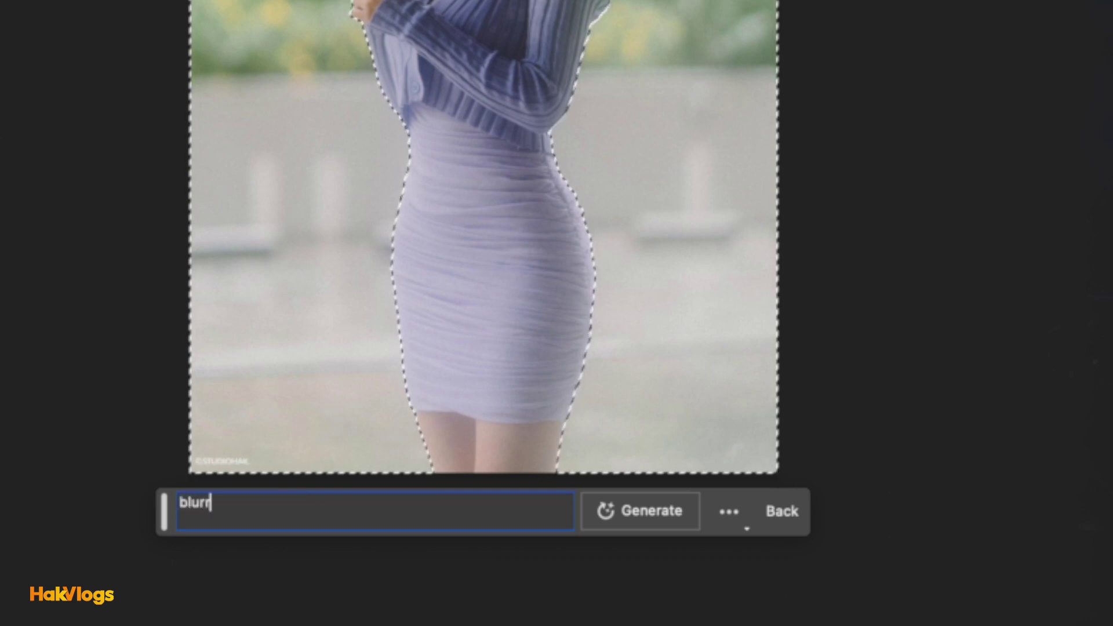
text(y ga)
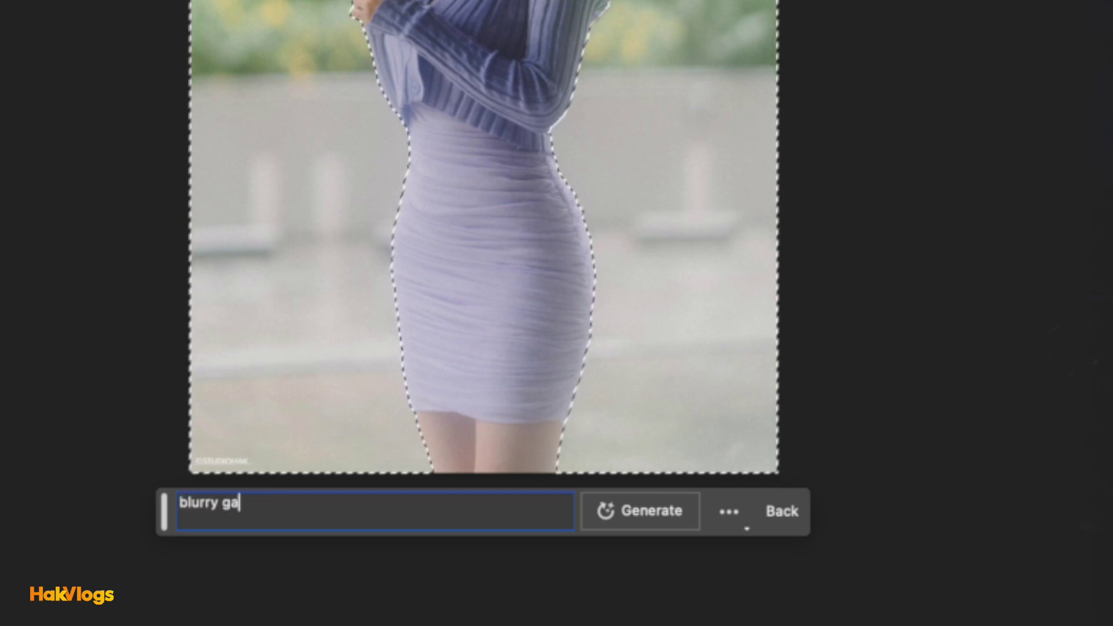
text(rden)
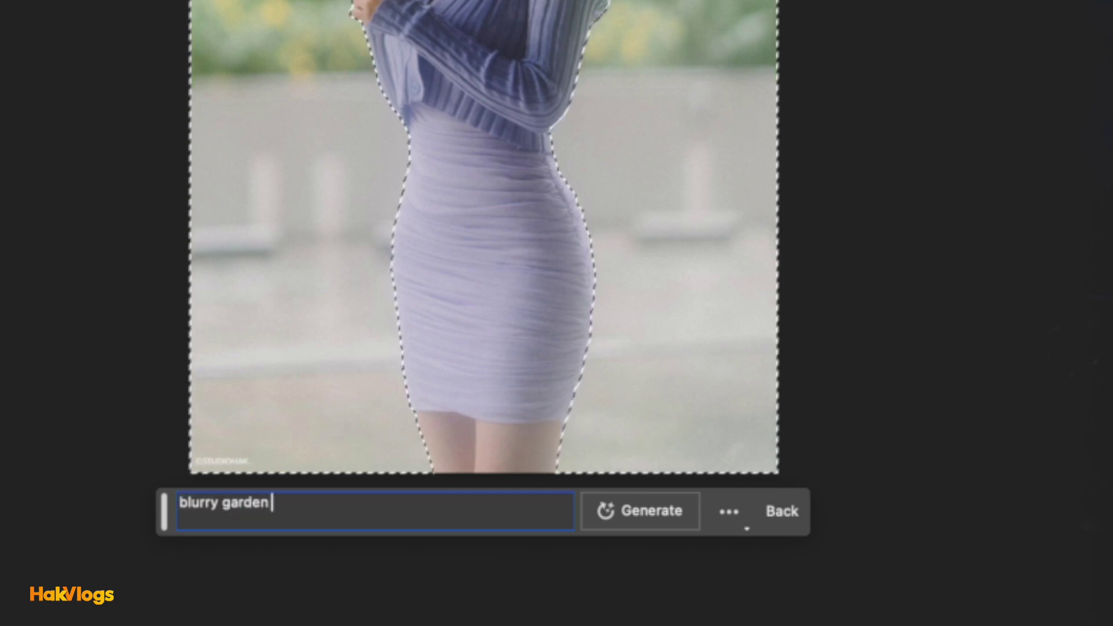
text( background)
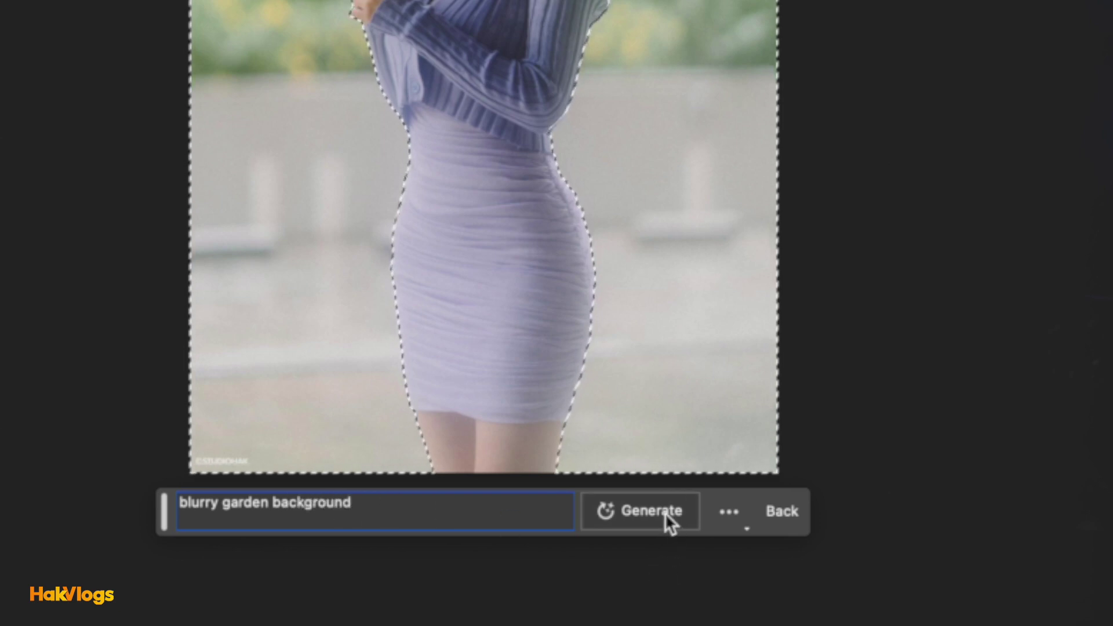
click(663, 512)
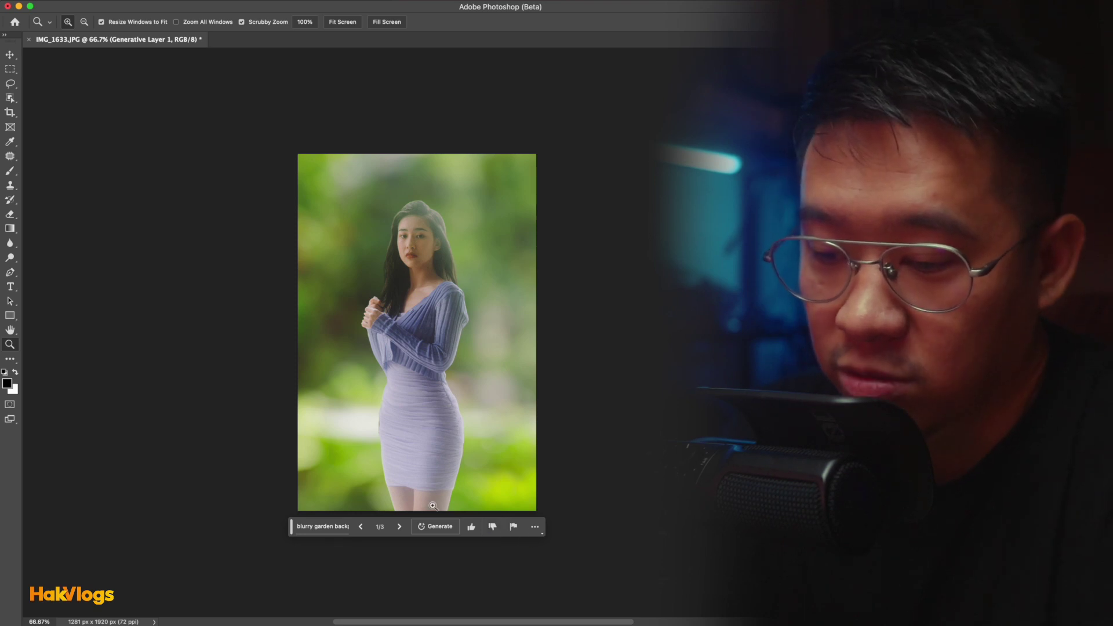
Switch to garden variation 3/3, then close IMG_1633.JPG via the save prompt.
click(393, 528)
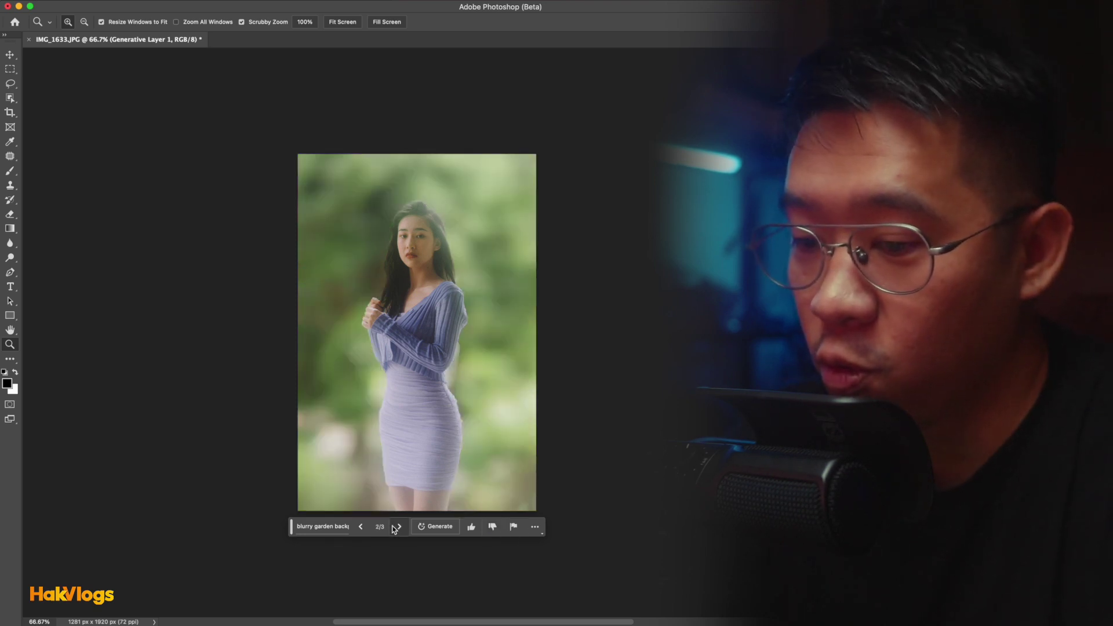
click(396, 527)
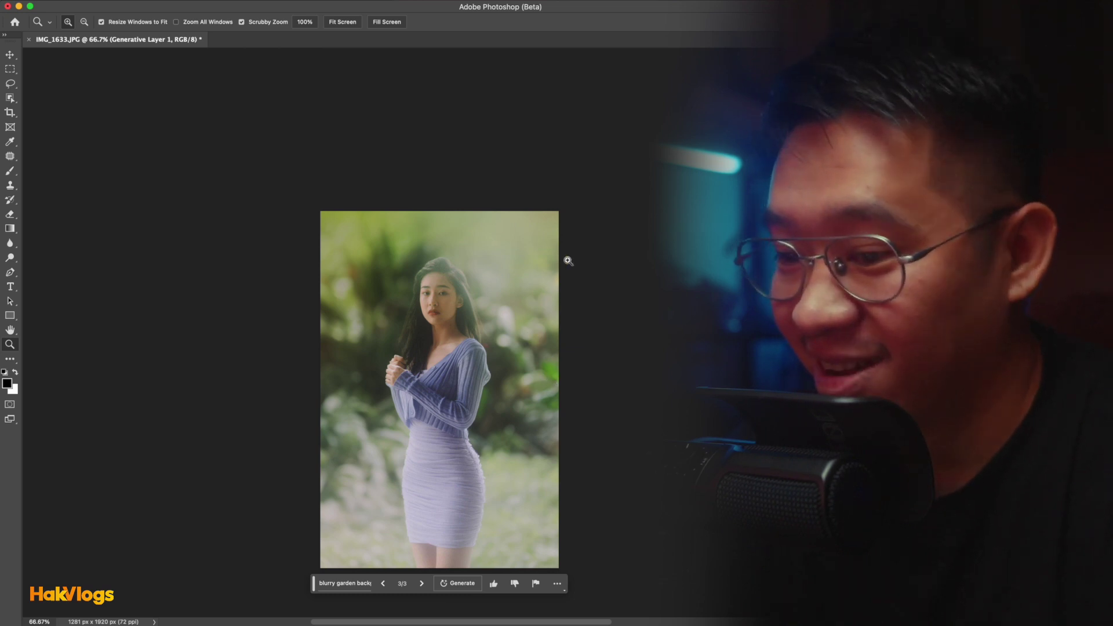
key(super+w)
click(527, 236)
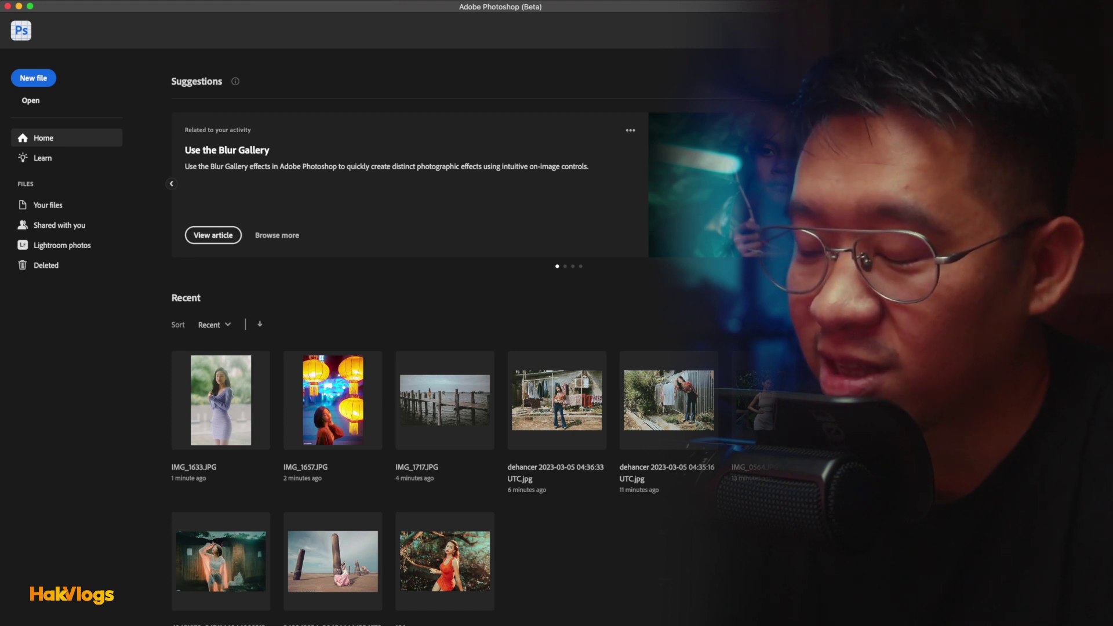
Open IMG_1646.JPG and marquee the man in blue and the walking couple.
drag(391, 280, 396, 277)
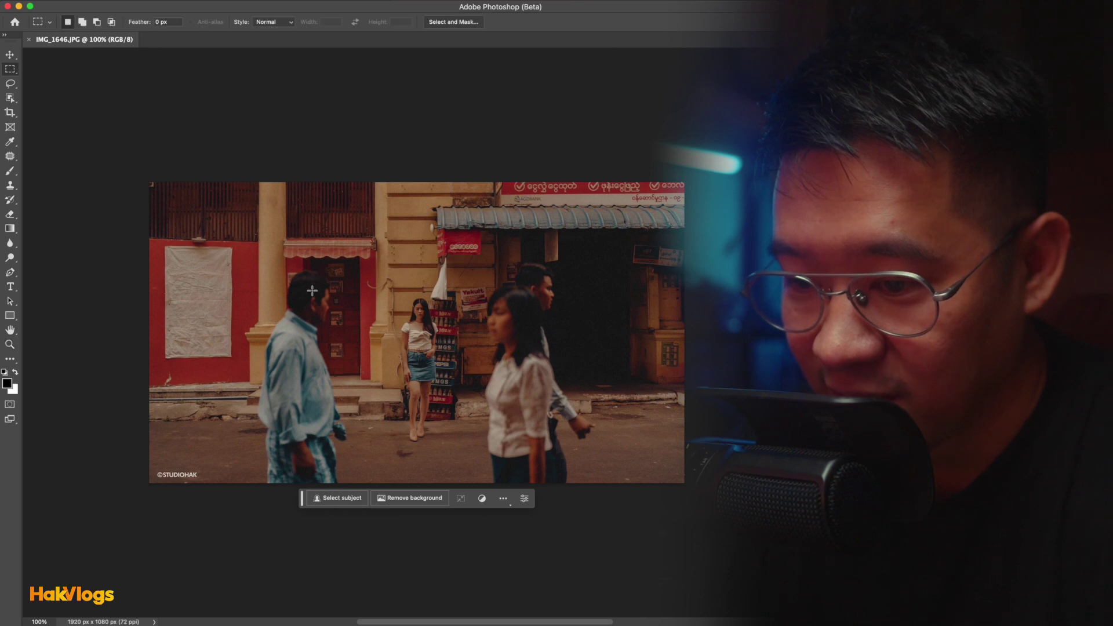
drag(240, 268, 357, 515)
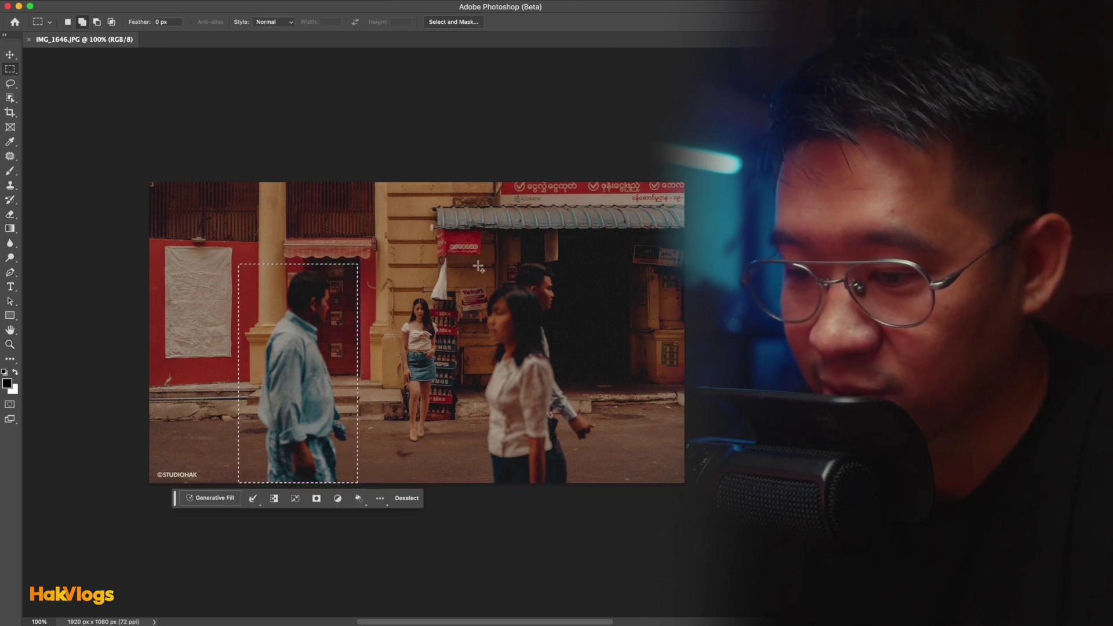
mouse_move(479, 266)
mouse_down()
mouse_move(575, 514)
mouse_move(598, 528)
mouse_up()
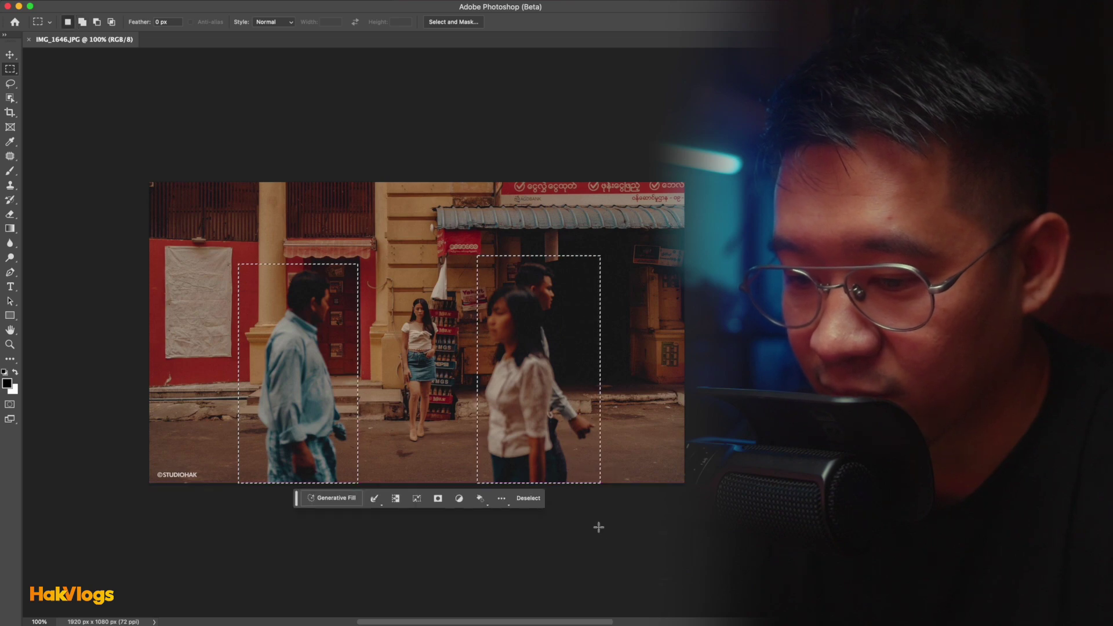
Erase the selected passers-by with the Generative Fill prompt 'remove people'.
click(347, 498)
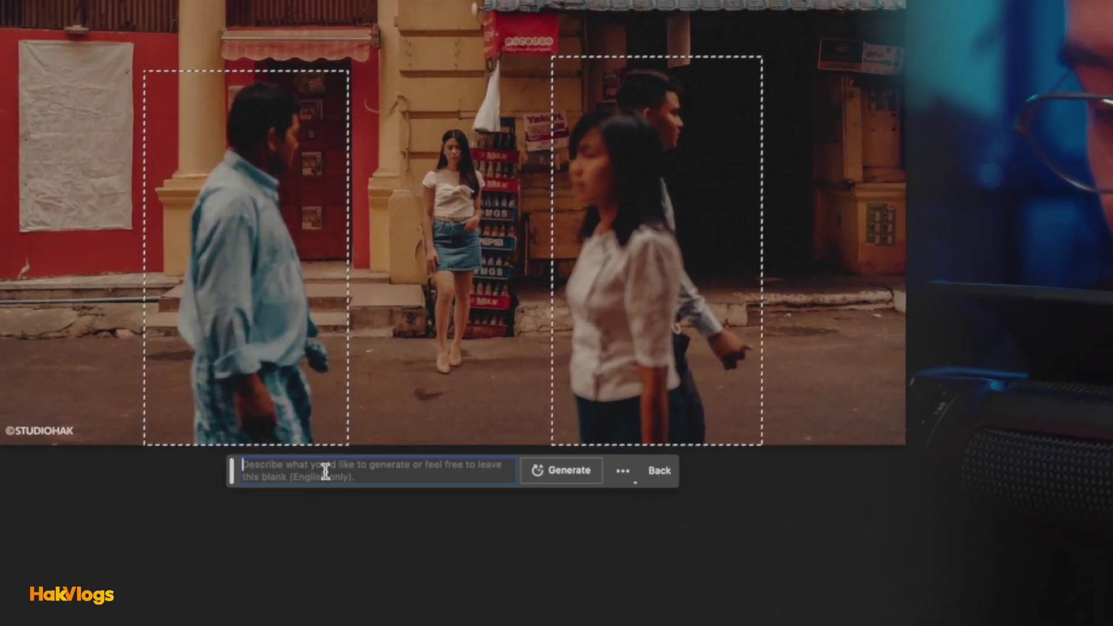
text(re)
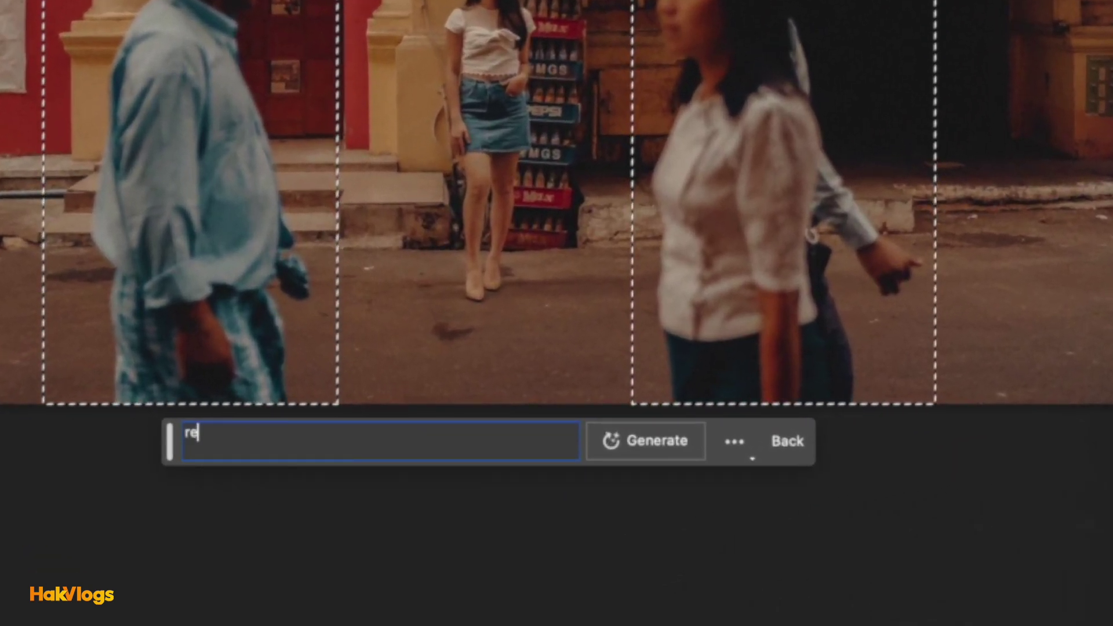
text(move people)
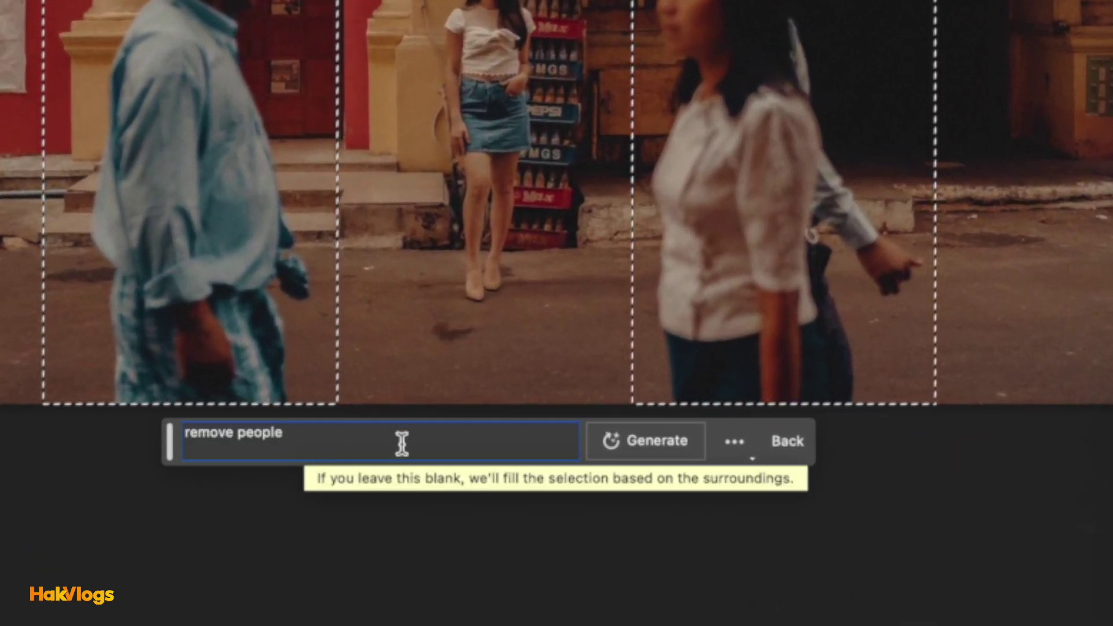
click(608, 442)
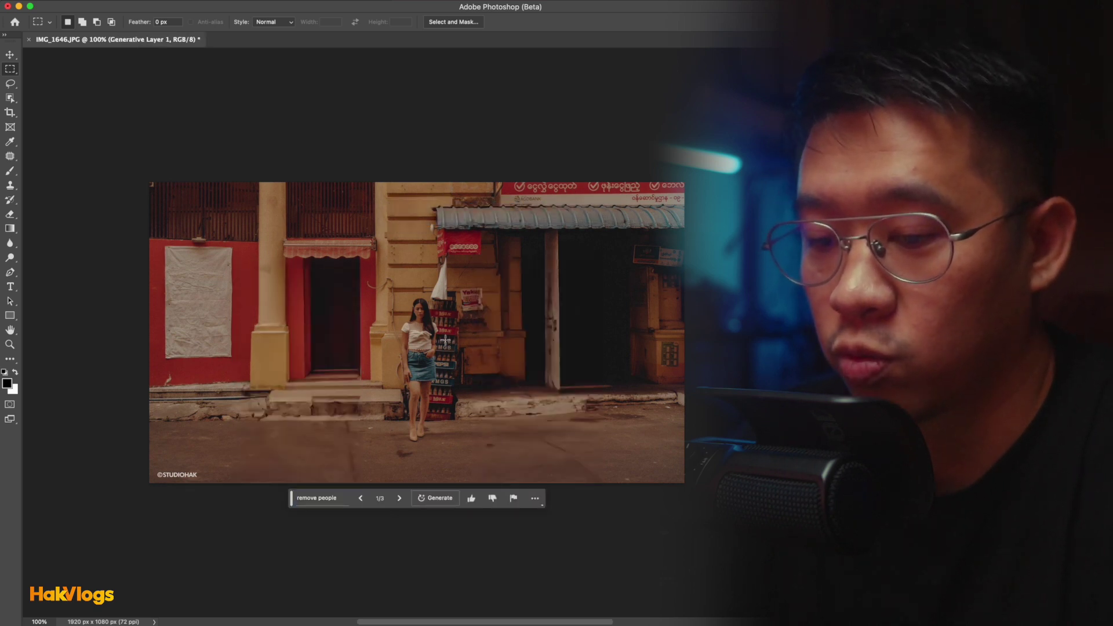
Compare the generated remove-people variations and settle on 3/3, leaving only the woman by the shop.
click(400, 500)
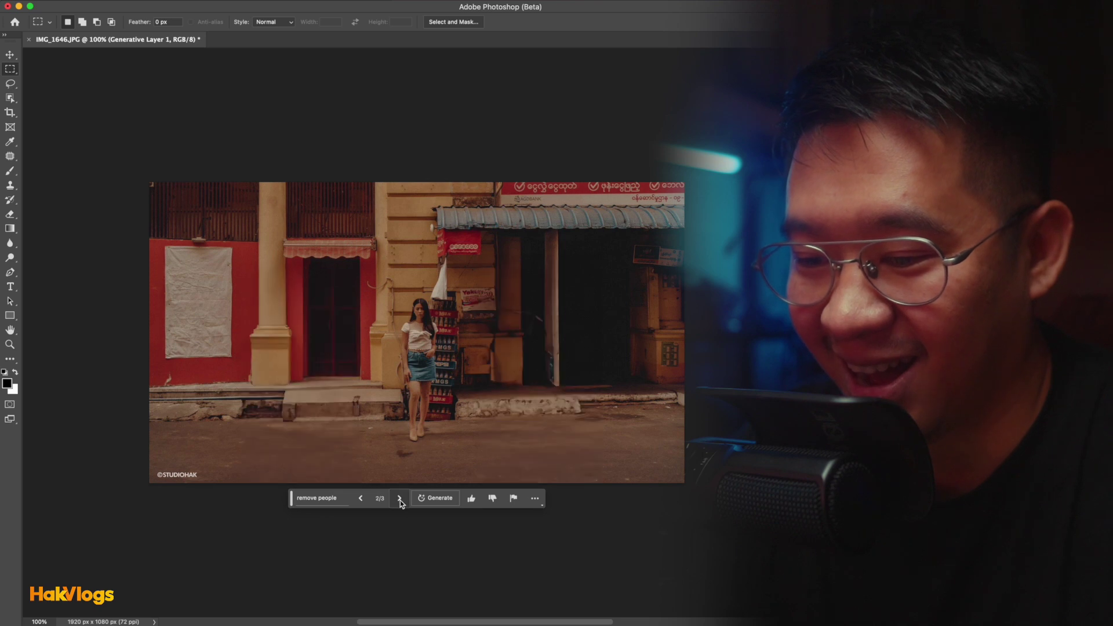
click(361, 498)
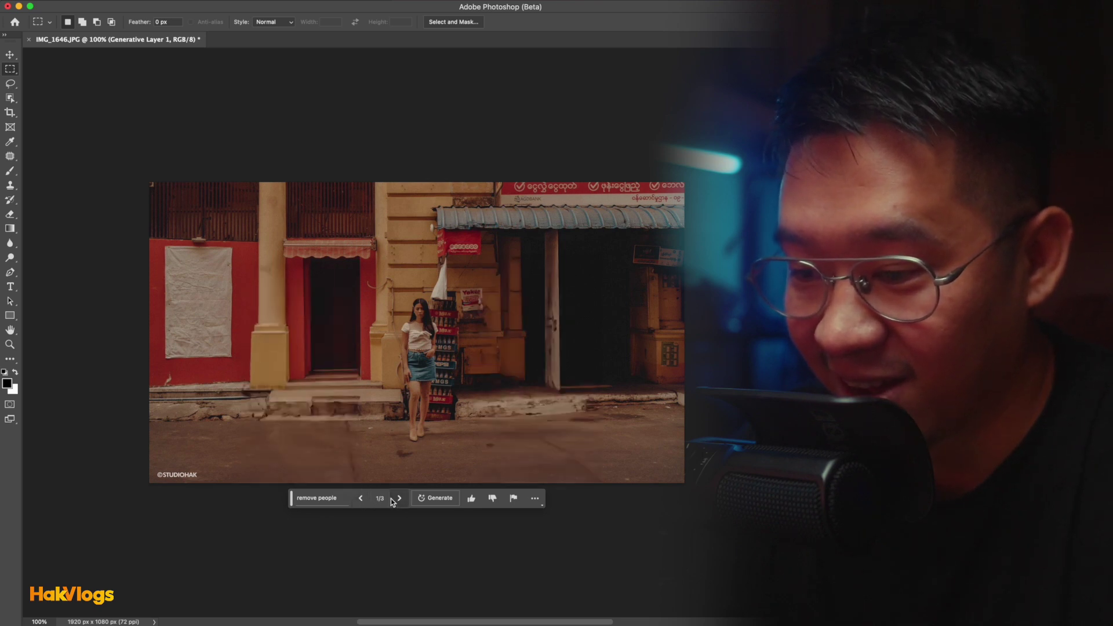
click(400, 499)
click(400, 498)
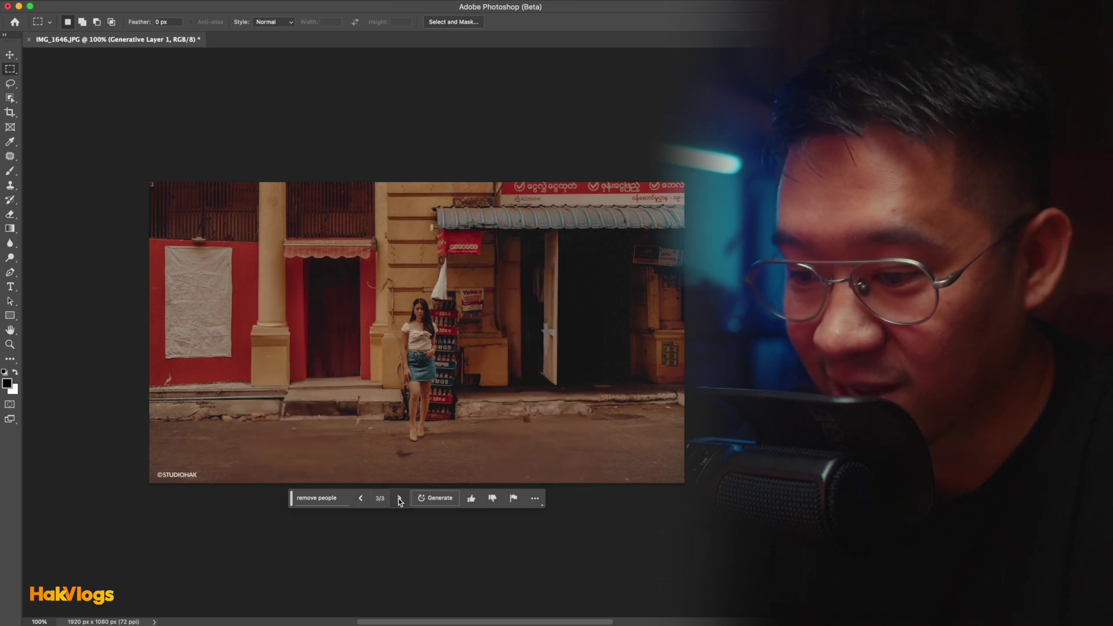